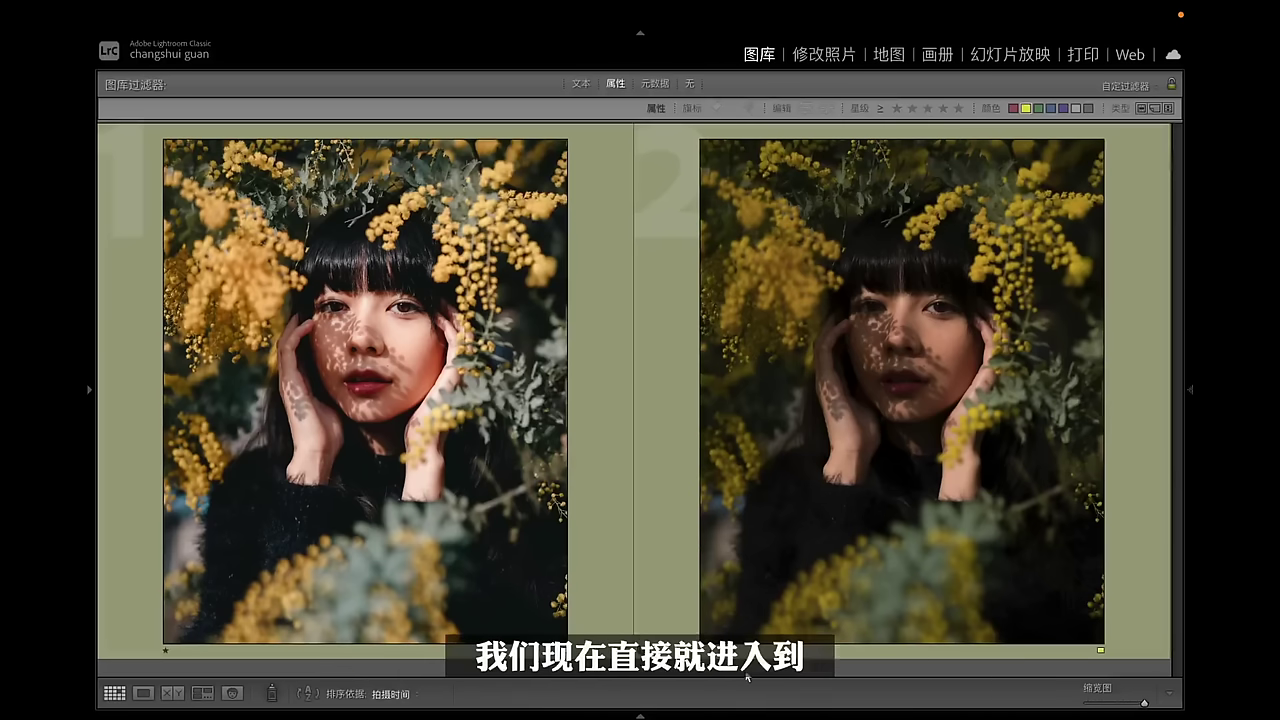
Open the portrait for developing and set exposure to +1.50, contrast to +25, highlights to −55, shadows to +20 and blacks to −26.
left_click(838, 56)
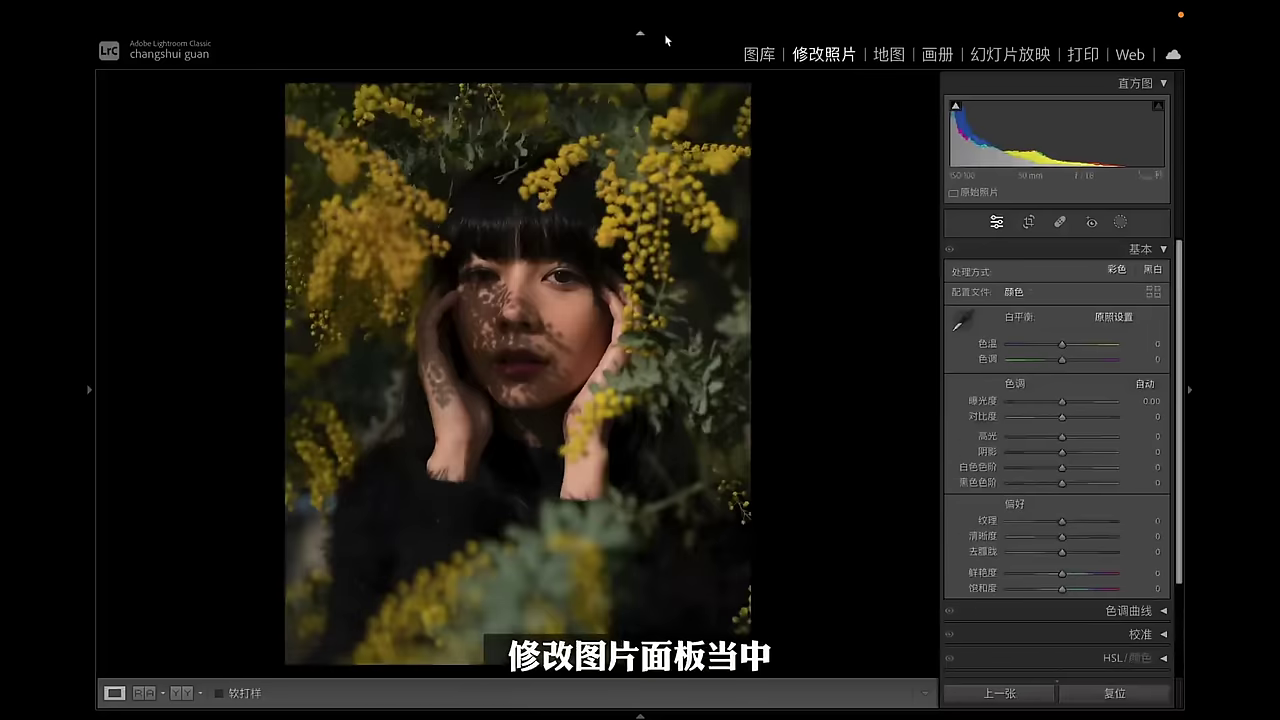
left_click(640, 33)
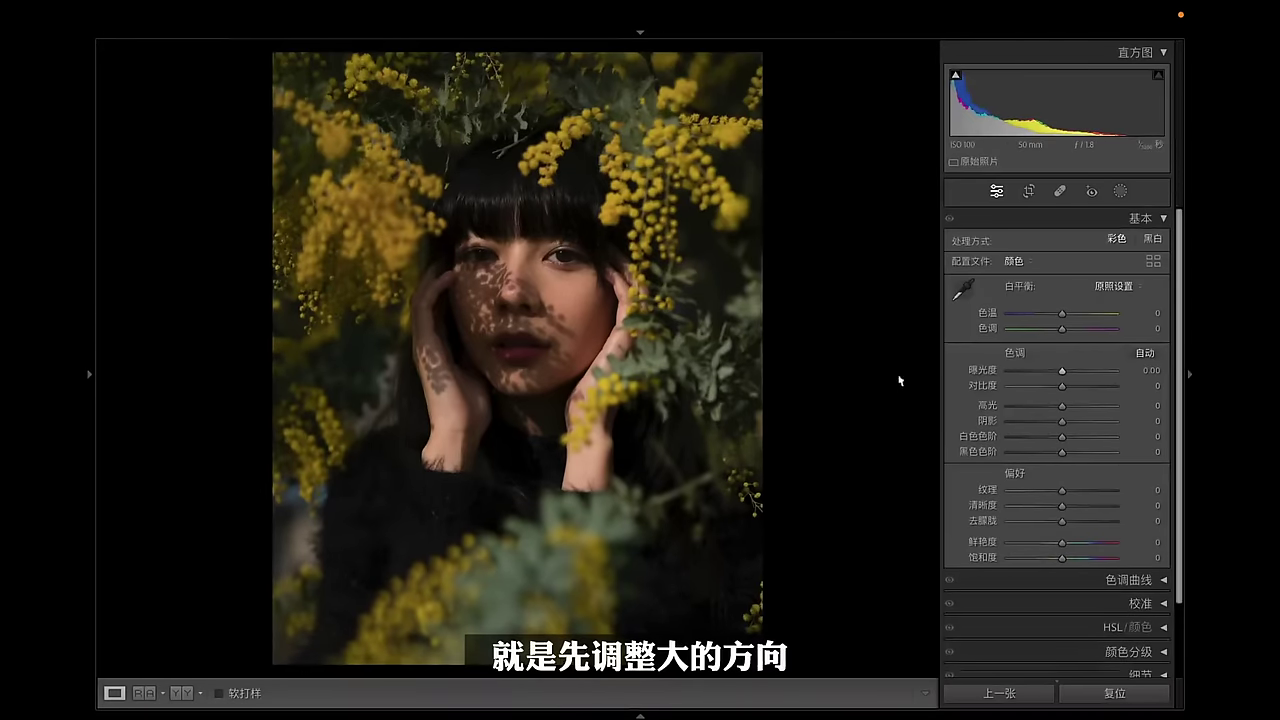
left_click_drag(1061, 370, 1076, 373)
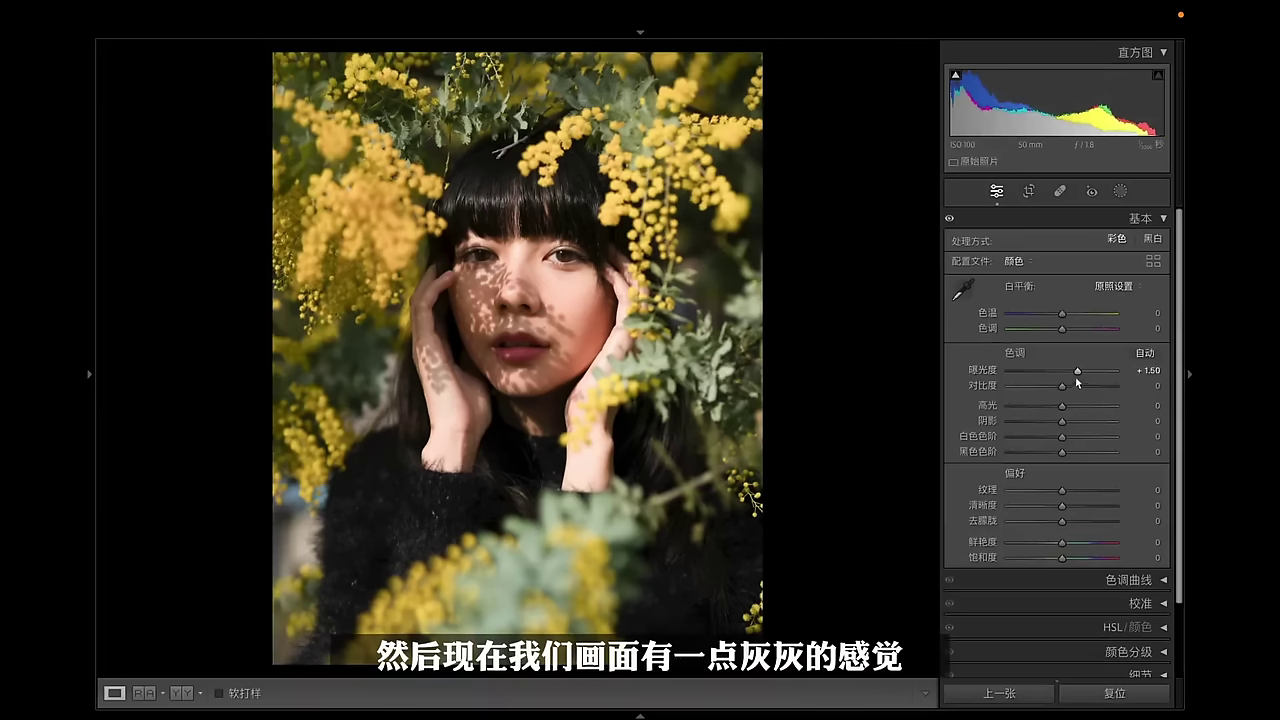
left_click(1075, 386)
left_click_drag(1076, 389, 1073, 426)
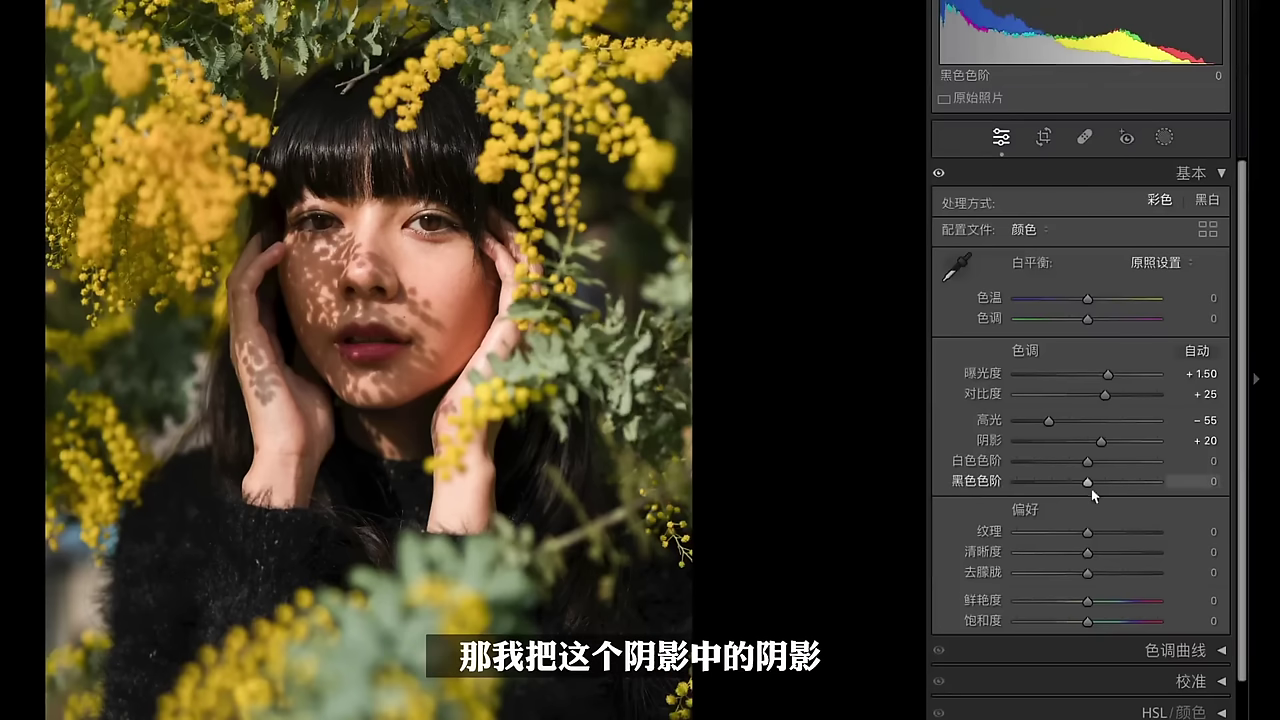
left_click_drag(1088, 482, 1029, 485)
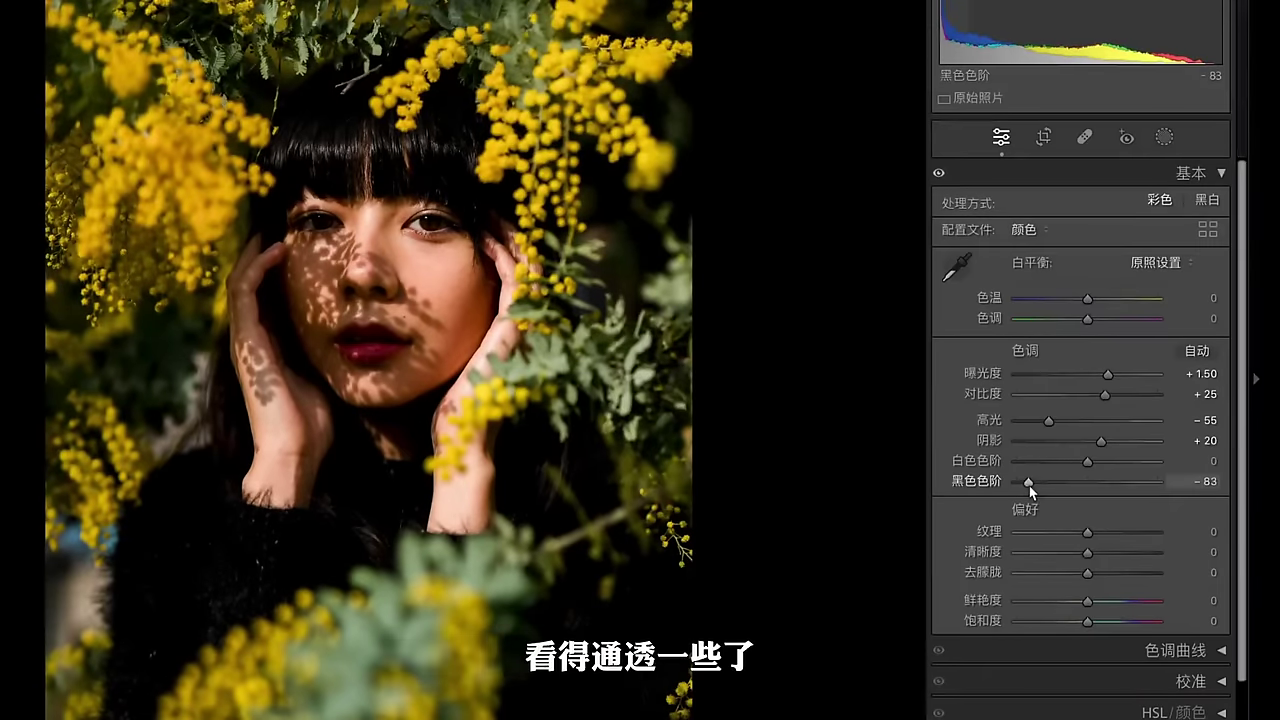
key("ctrl+z")
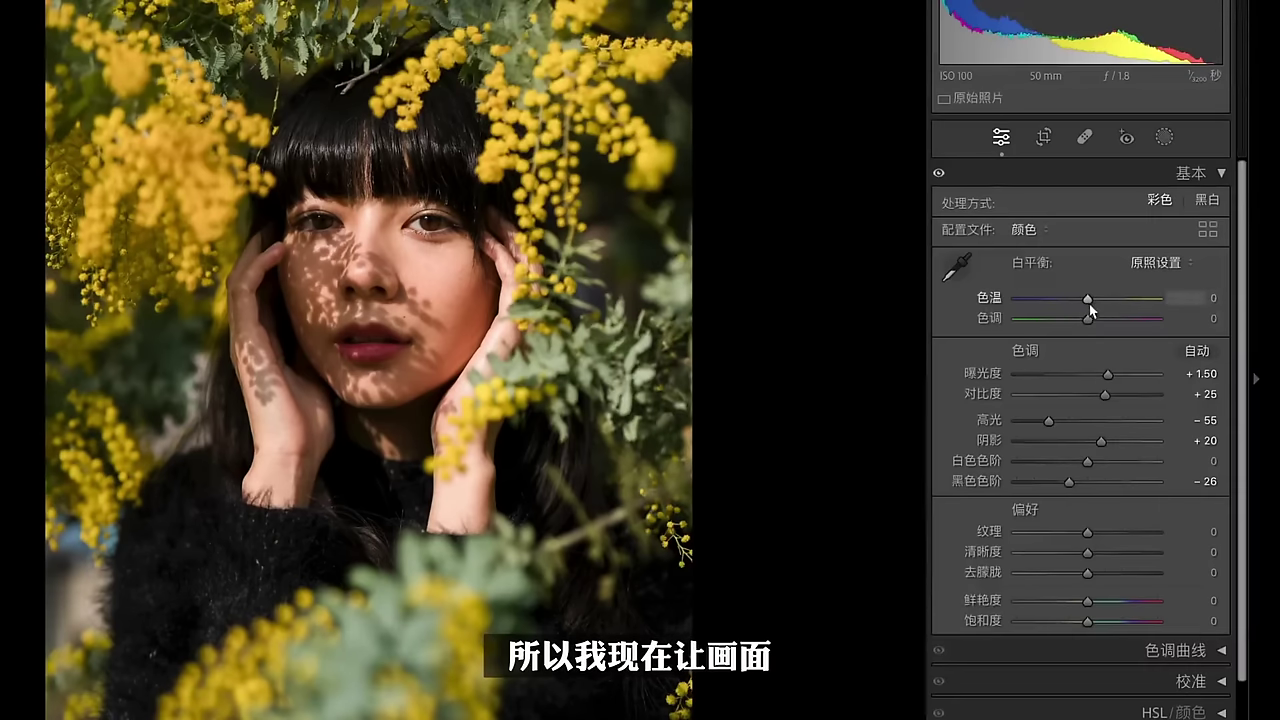
Set temperature and tint to −10 and vibrance to +49, and compare the edit with the original photo.
left_click_drag(1088, 303, 1079, 323)
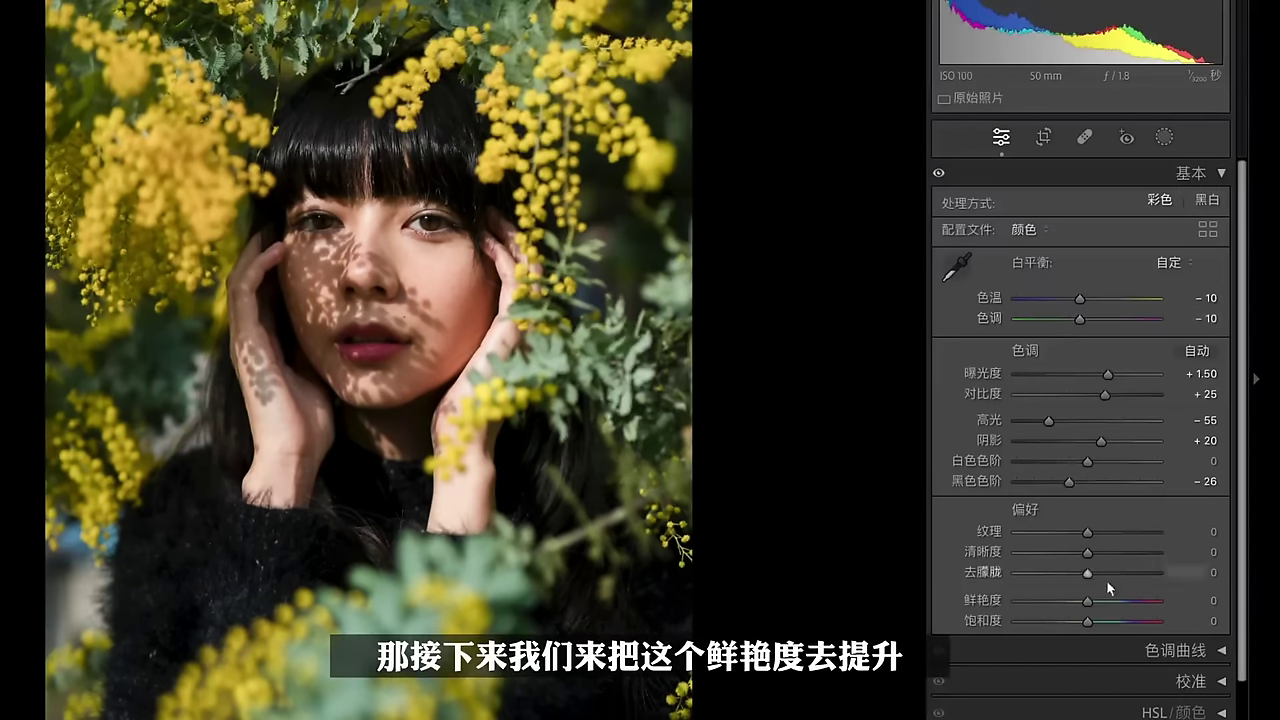
left_click_drag(1112, 608, 1121, 603)
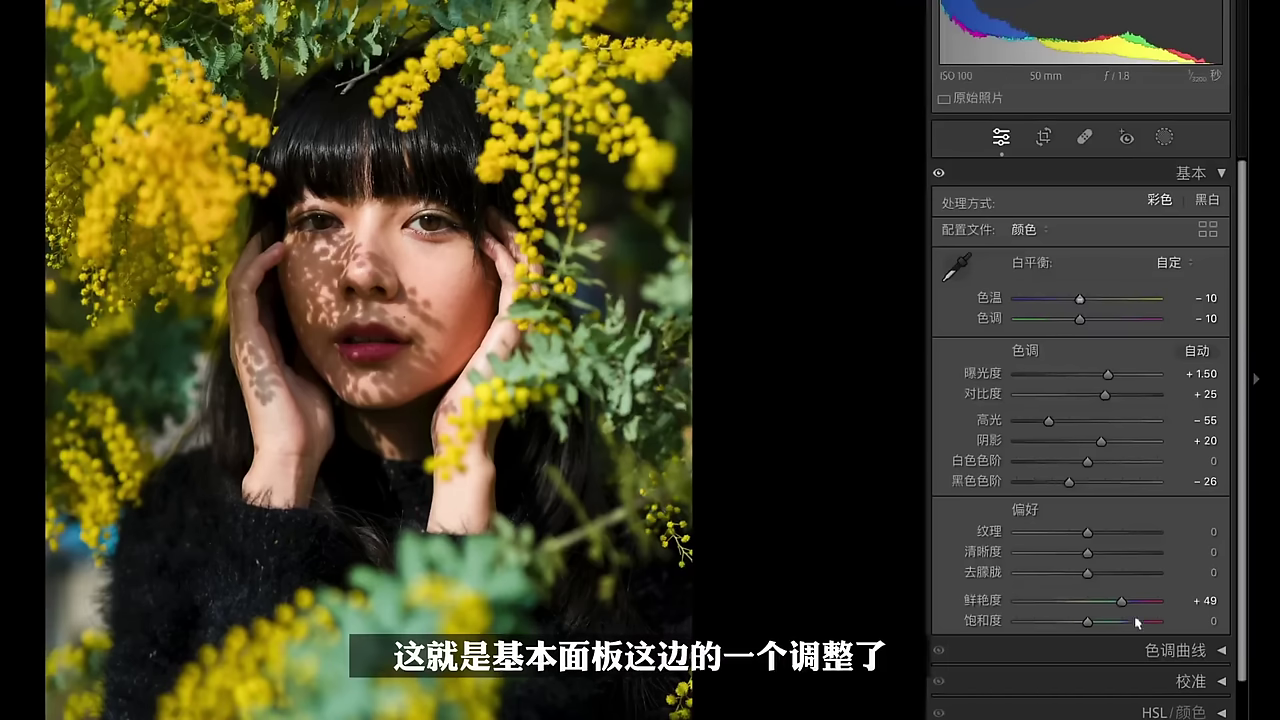
key("backslash")
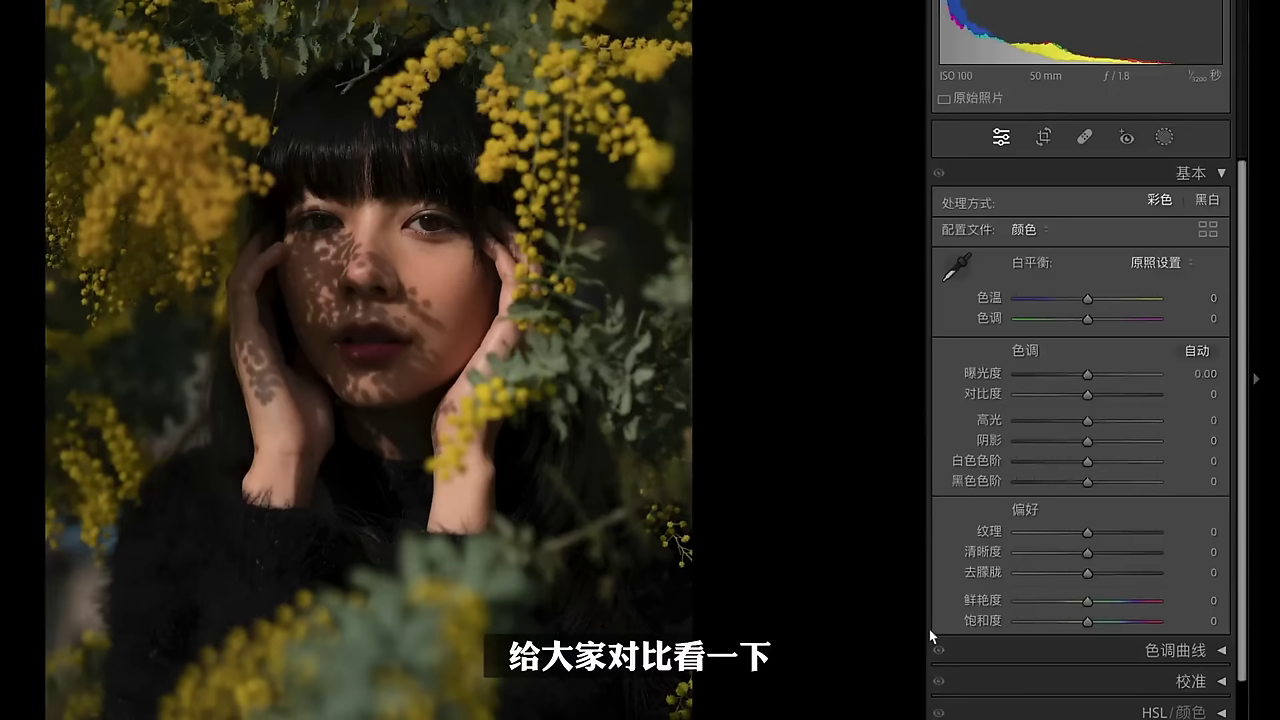
key("ctrl+z")
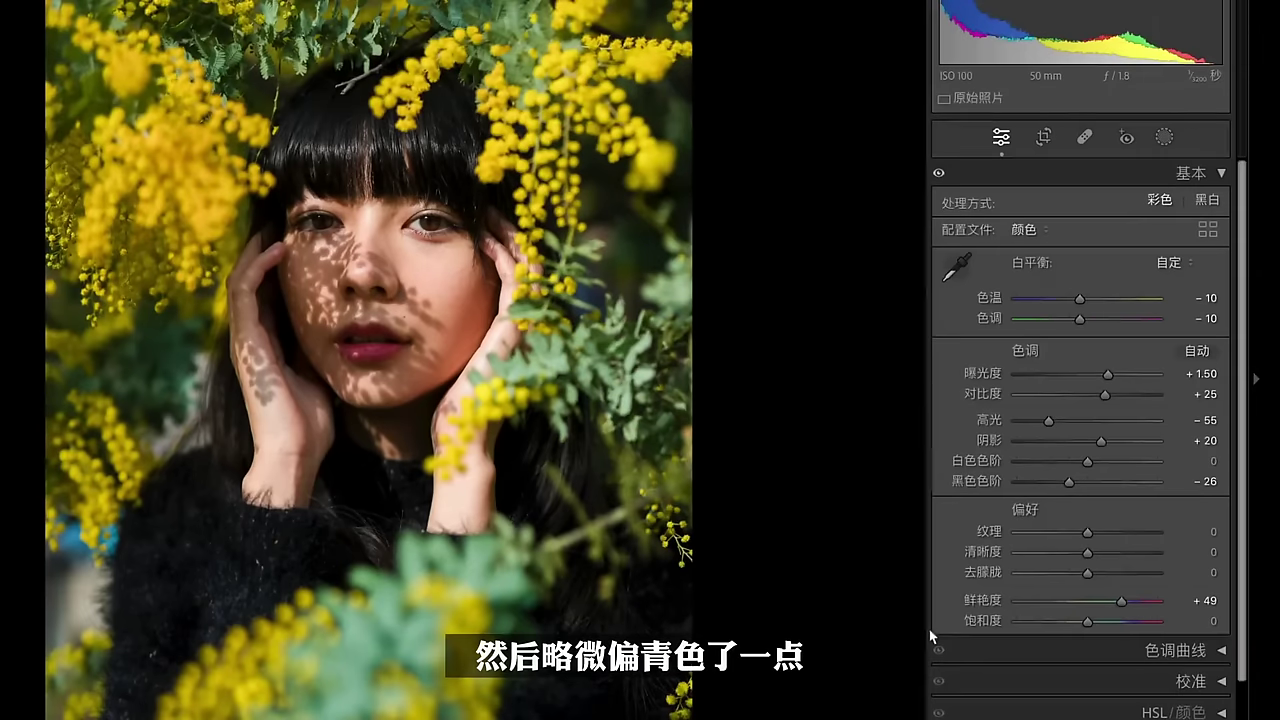
Lift the tone curve's black point to output 16 and add a deep-shadow point at input 22, output 22.
left_click(1205, 172)
left_click(1157, 205)
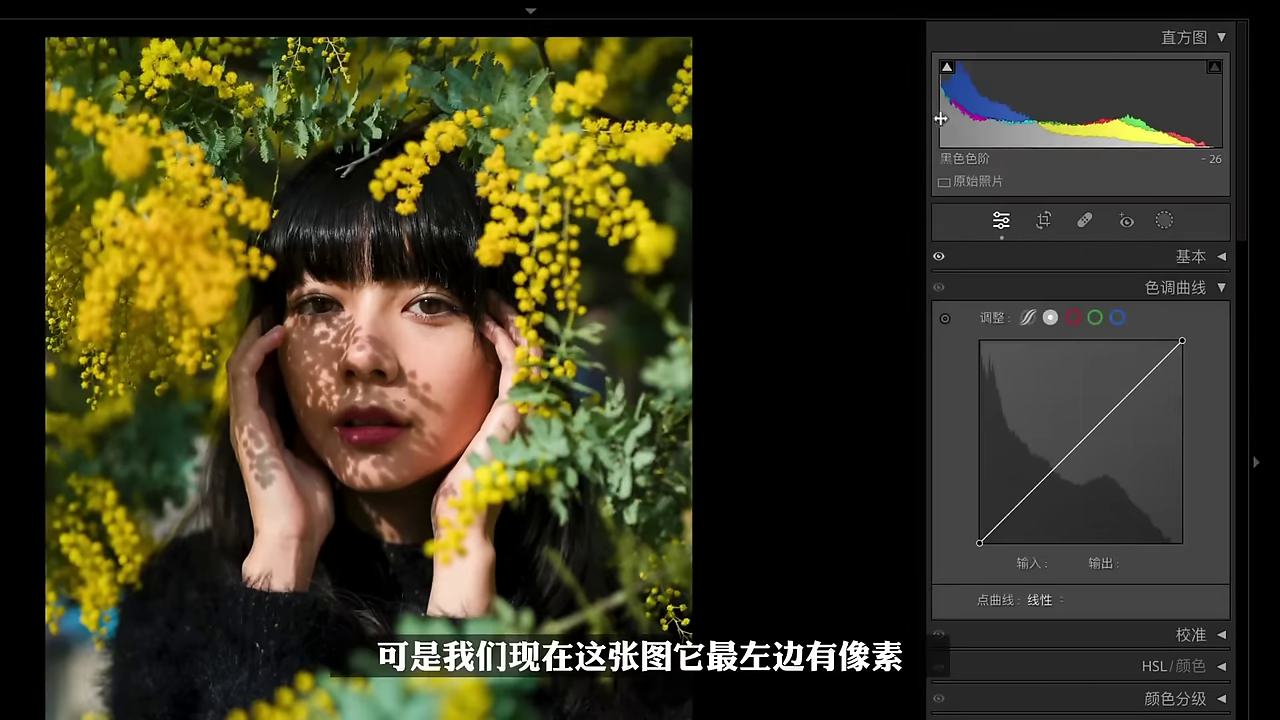
left_click_drag(980, 546, 965, 534)
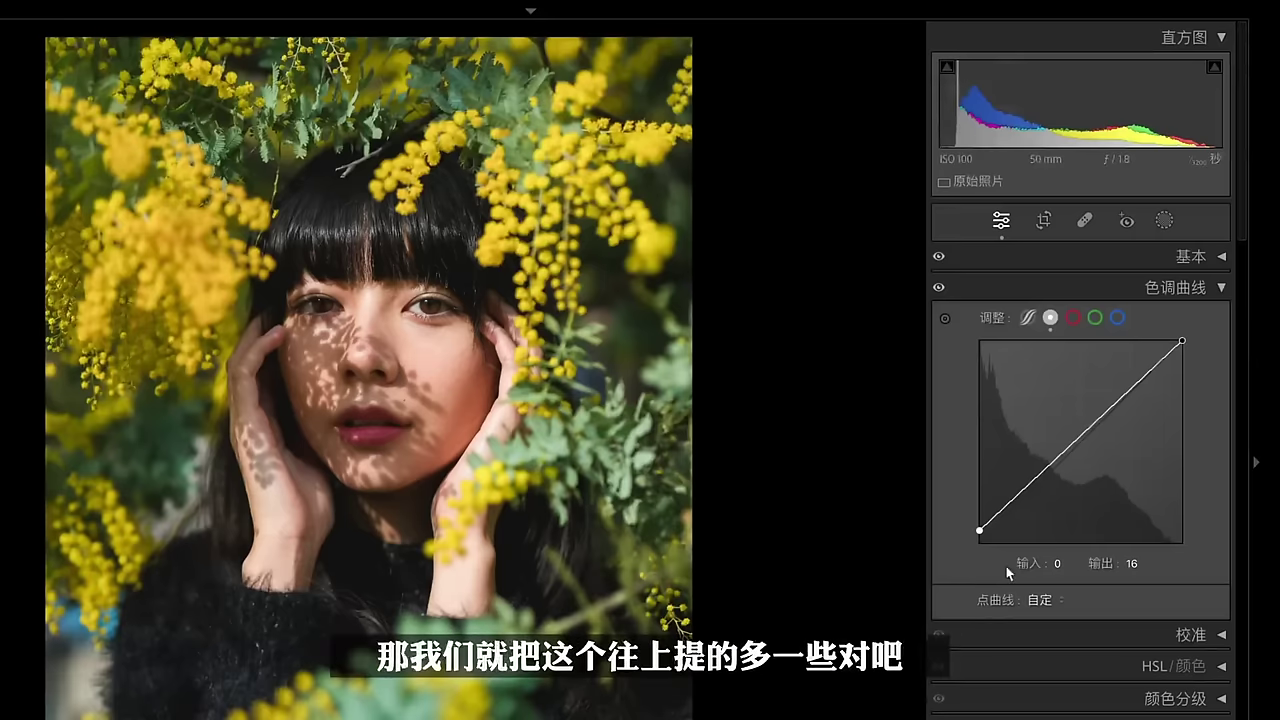
mouse_move(979, 531)
left_mouse_down()
mouse_move(962, 512)
mouse_move(947, 544)
mouse_move(941, 534)
mouse_move(996, 525)
left_mouse_up()
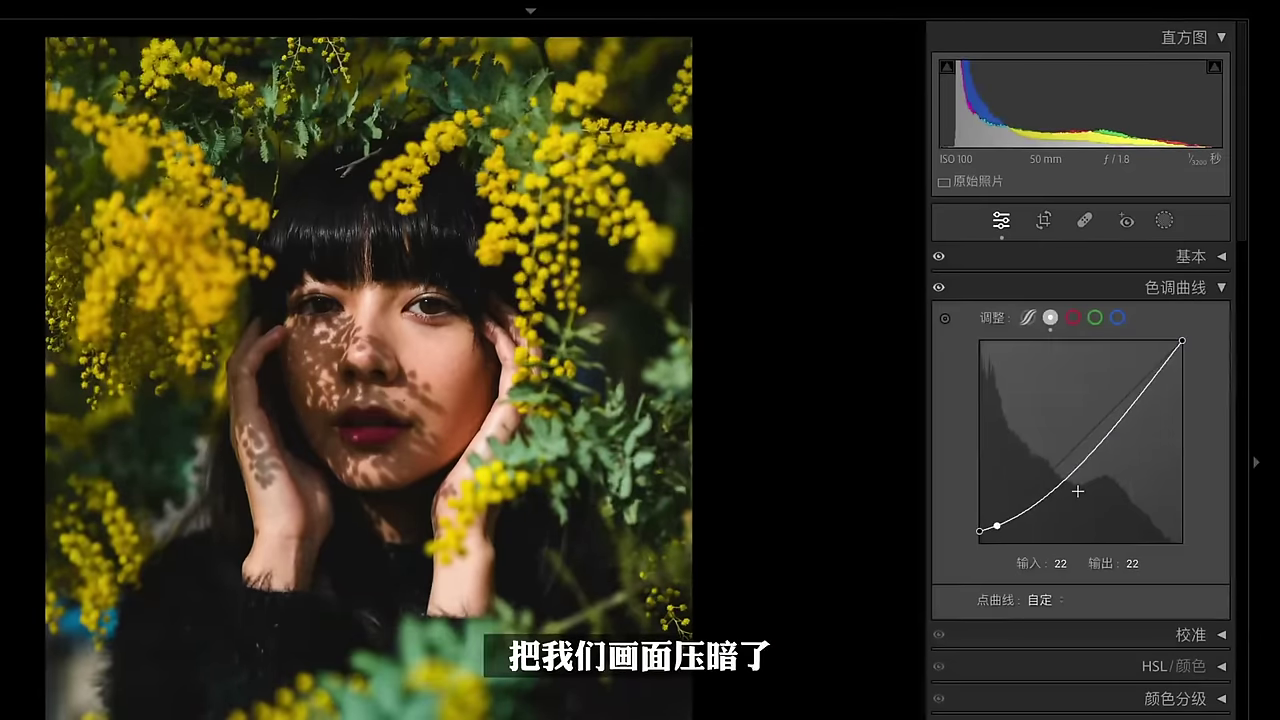
Add tone curve points at 125/126, 60/56 and 205/196, and preview the photo with and without the curve.
left_click_drag(1082, 474, 1079, 446)
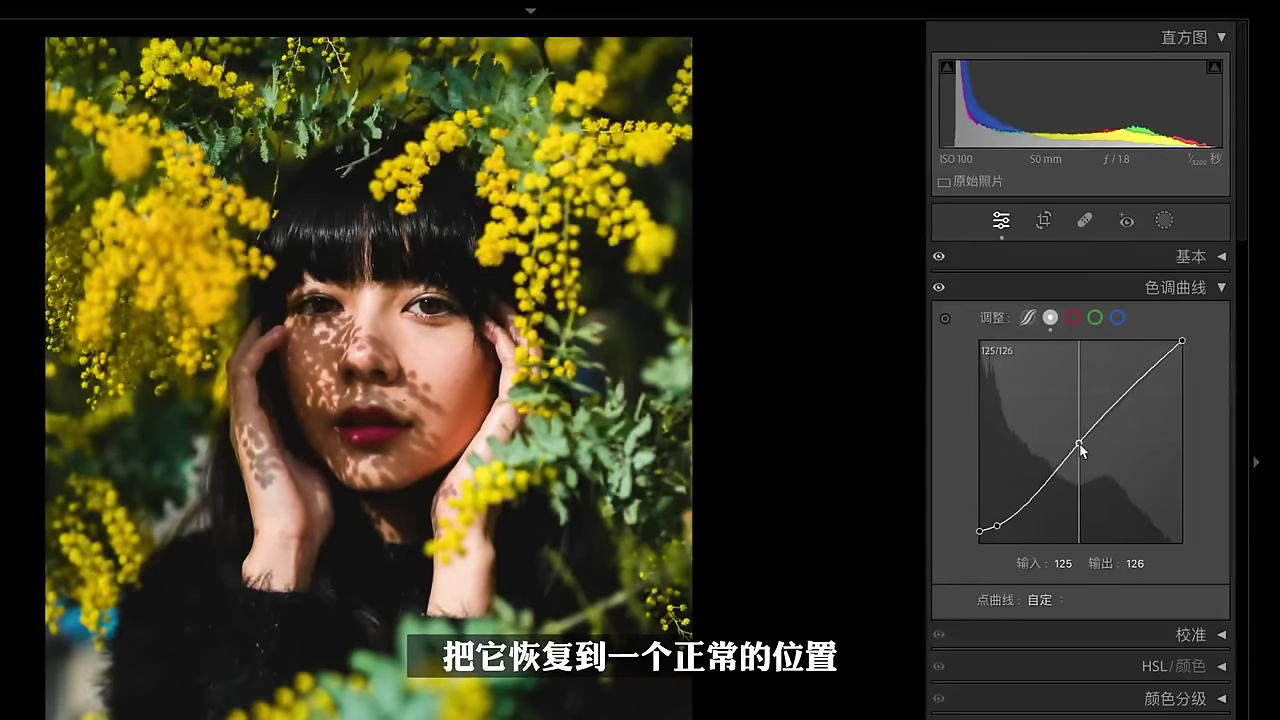
left_click_drag(1037, 490, 1027, 504)
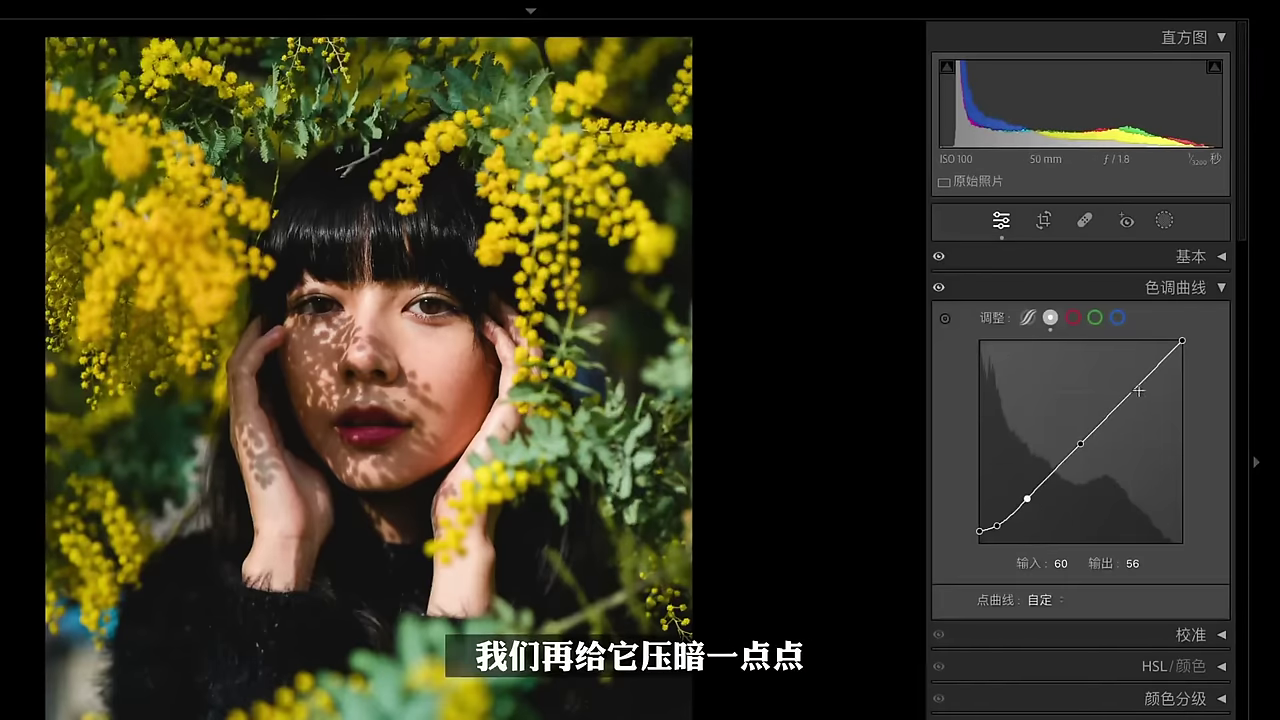
left_click_drag(1138, 391, 1142, 387)
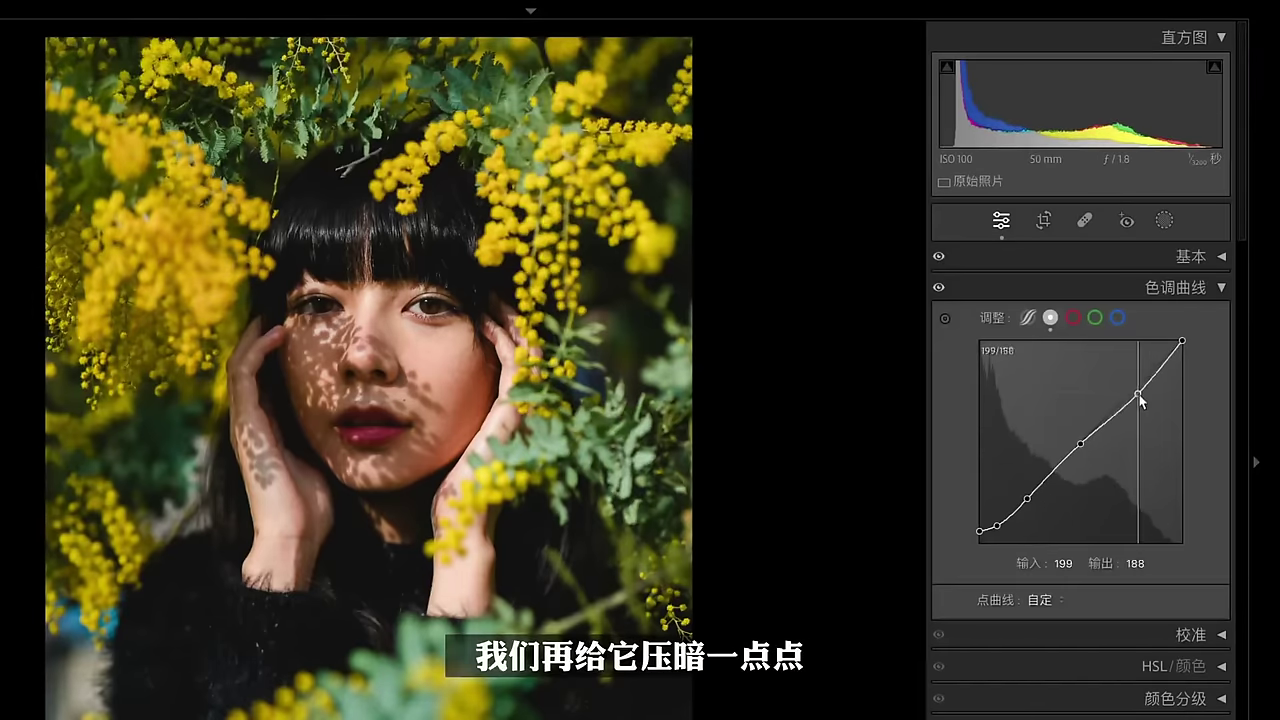
left_click(938, 292)
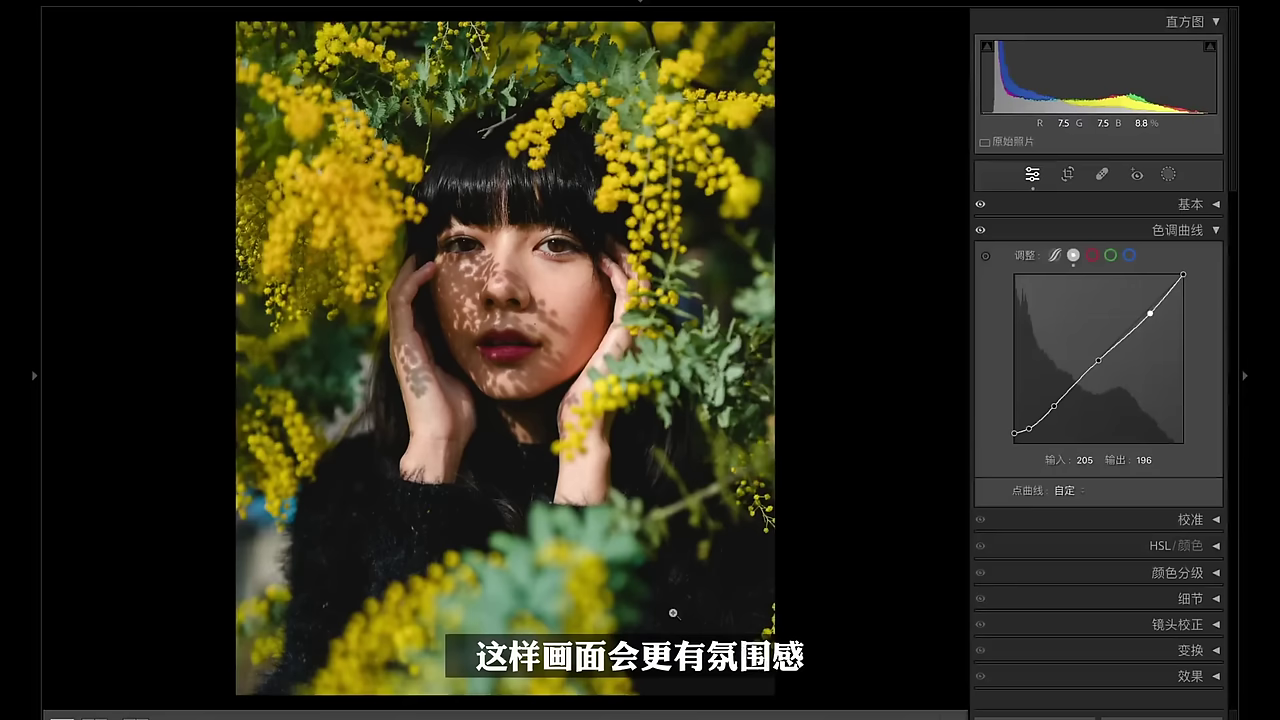
Try a red shadow tint with hue 0 and saturation 21 in color grading, and inspect the dark areas up close.
left_click(1189, 233)
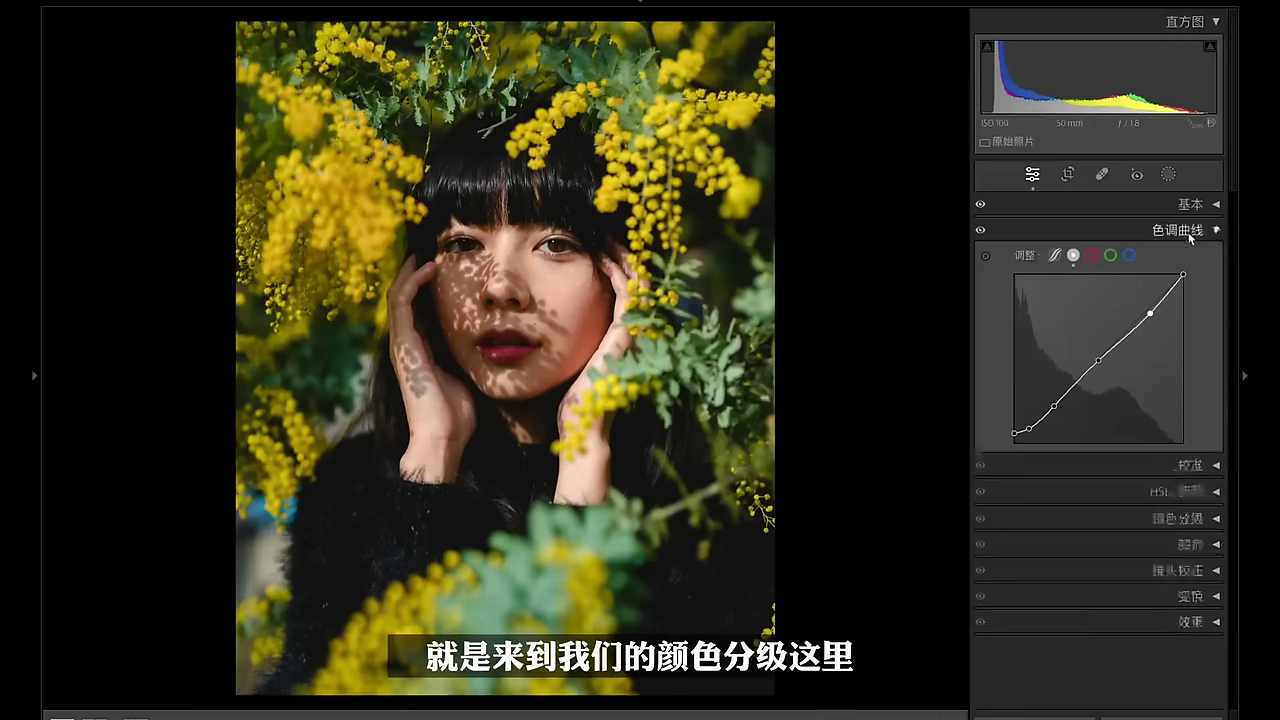
left_click(1126, 305)
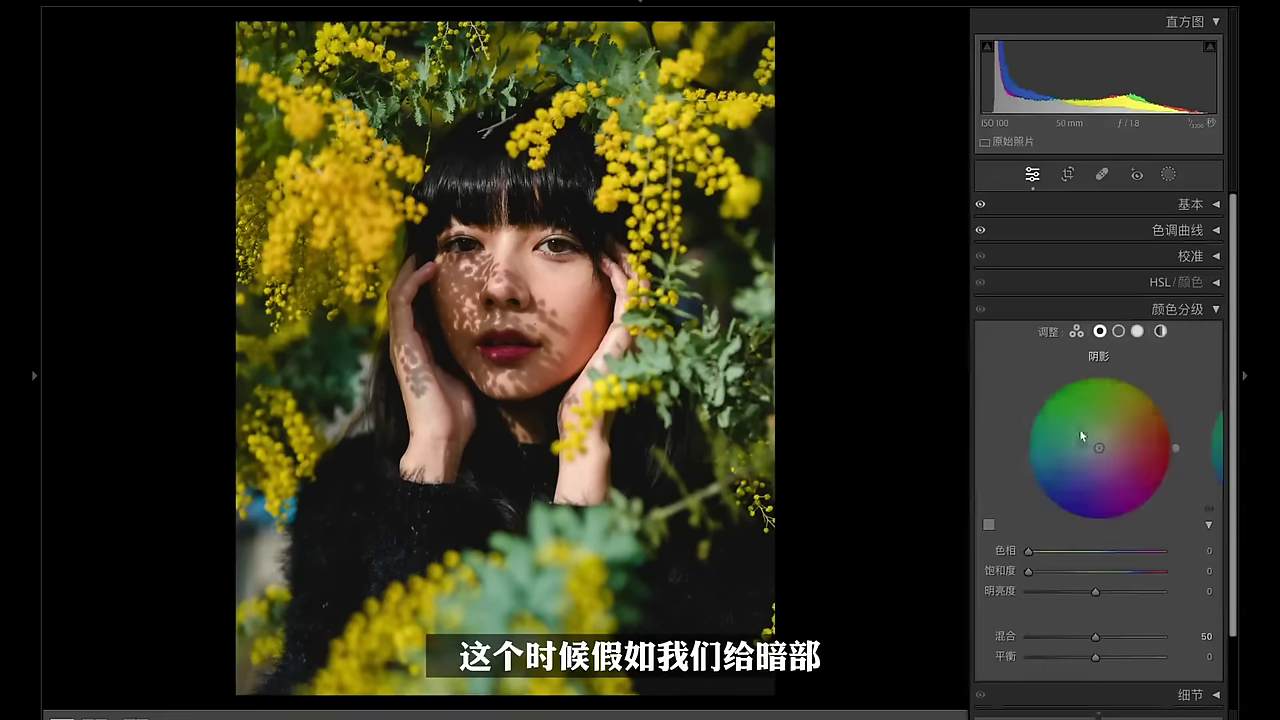
left_click(1055, 571)
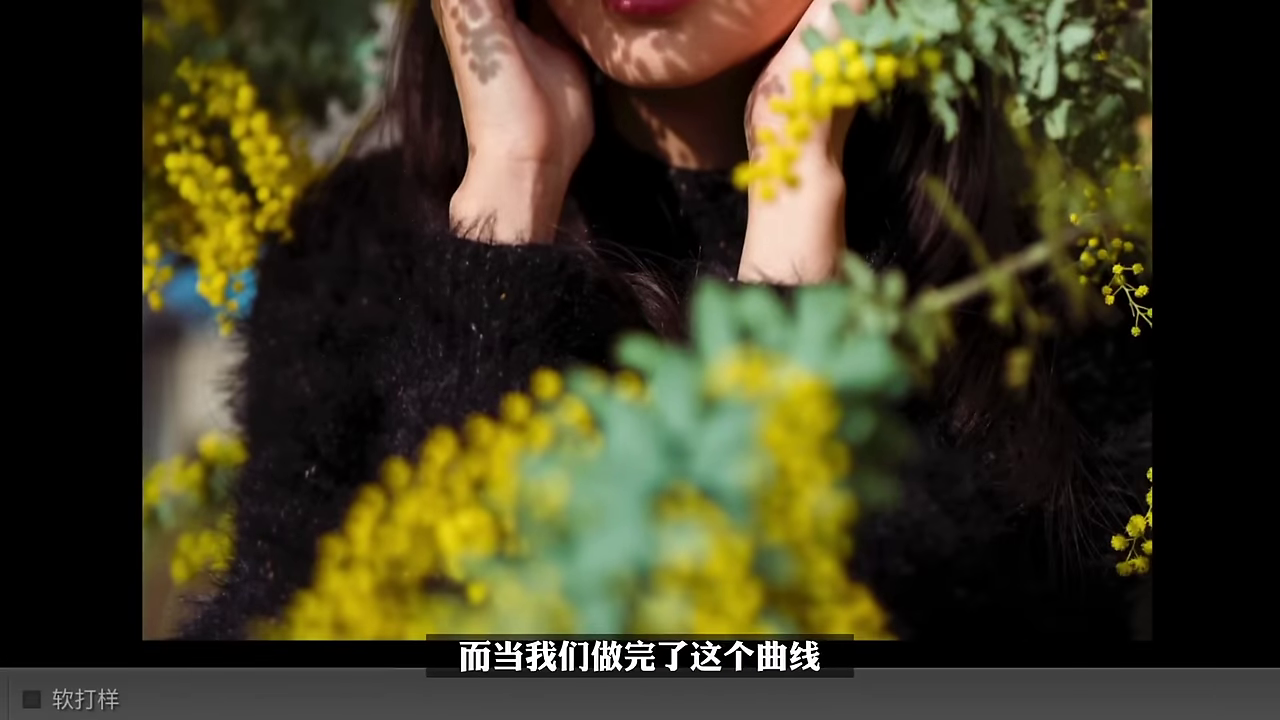
left_click(1030, 506)
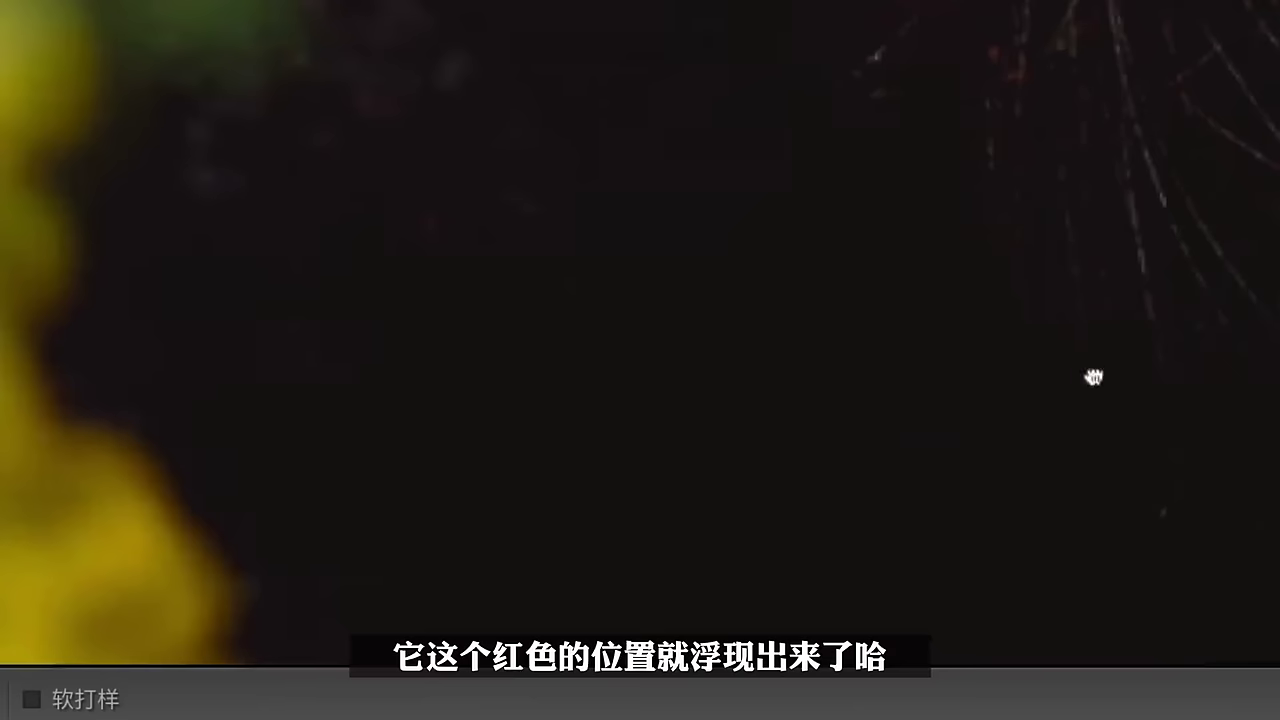
left_click_drag(1093, 377, 1057, 240)
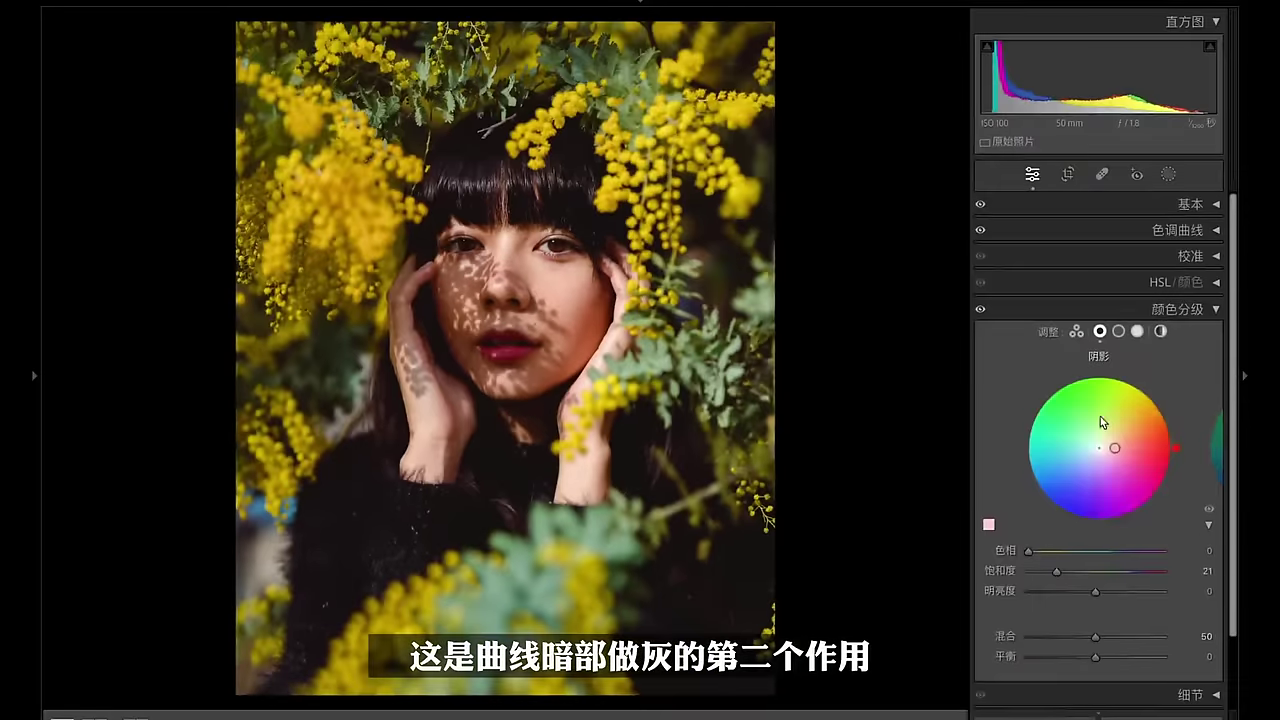
Reset the shadow color grading.
right_click(1101, 416)
left_click(1122, 424)
left_click(1183, 309)
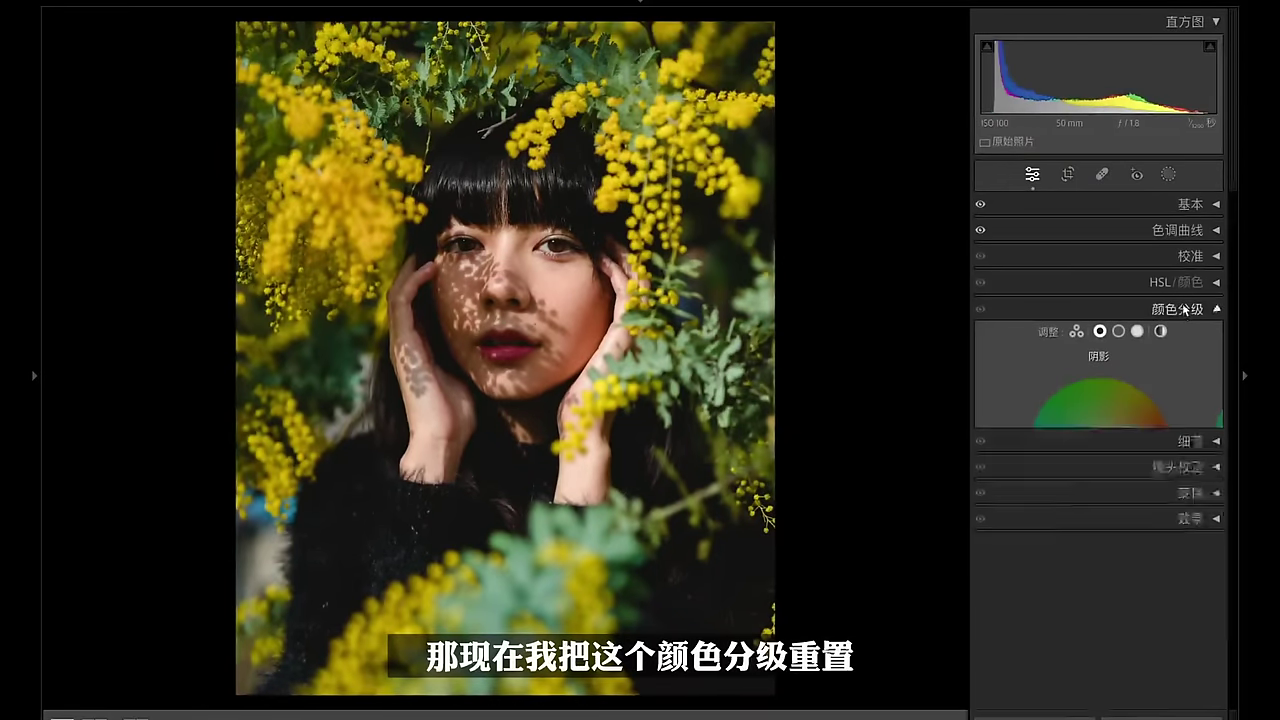
left_click(1189, 256)
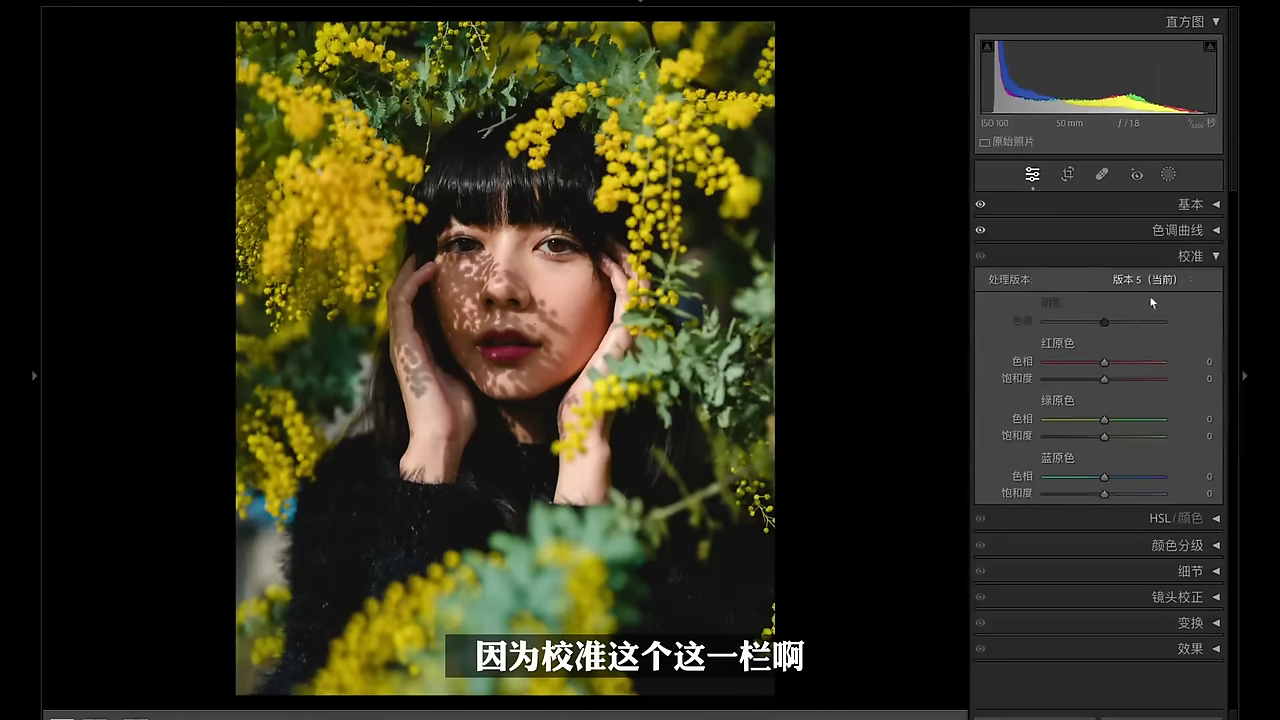
left_click(1211, 256)
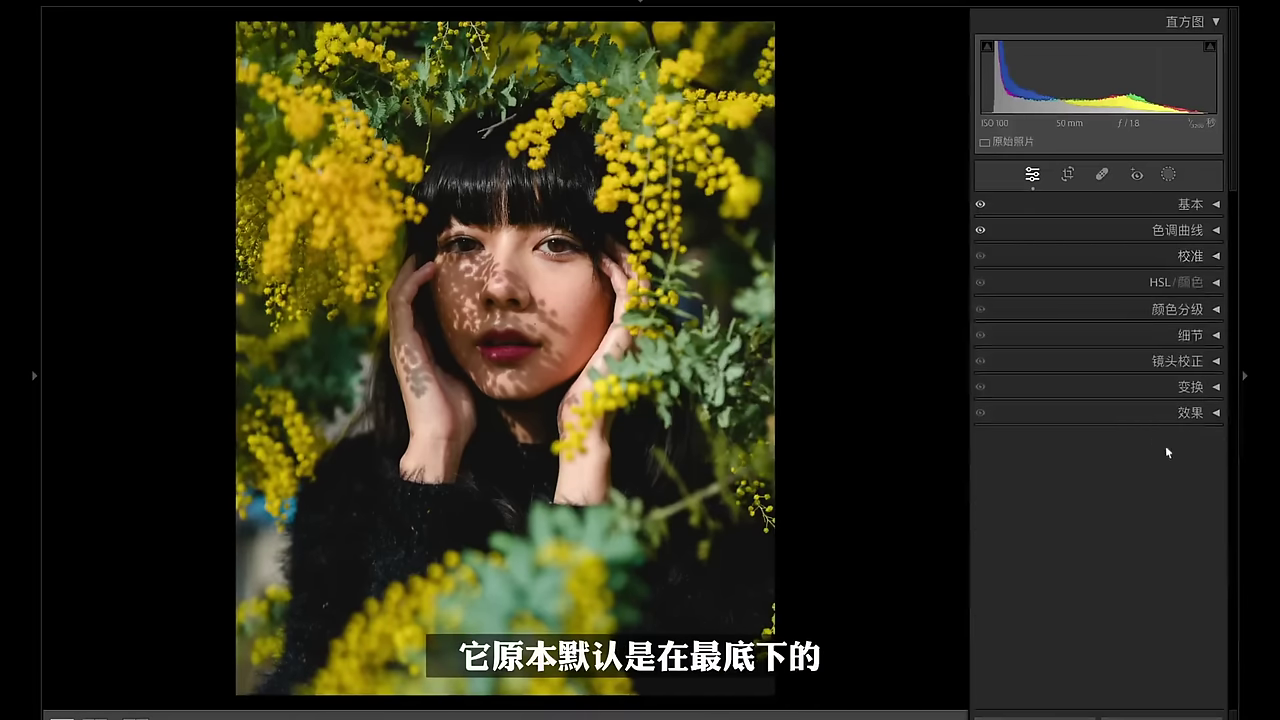
left_click(1190, 257)
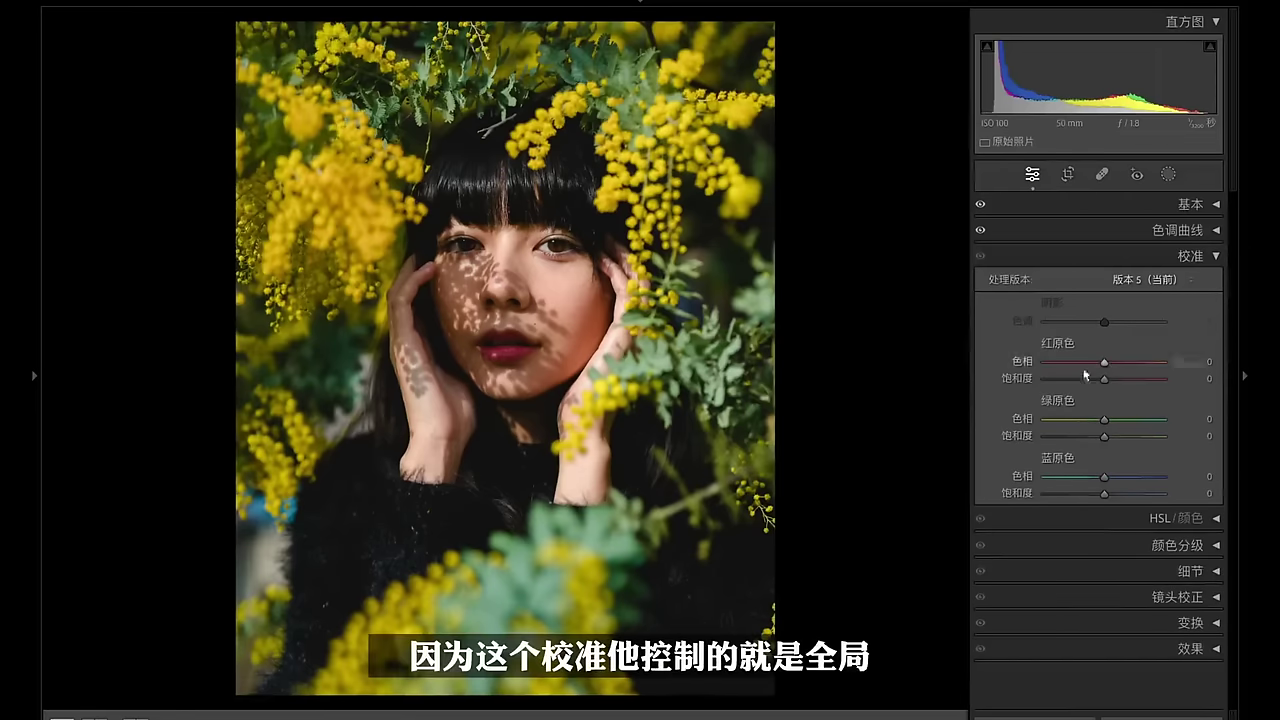
left_click(1190, 257)
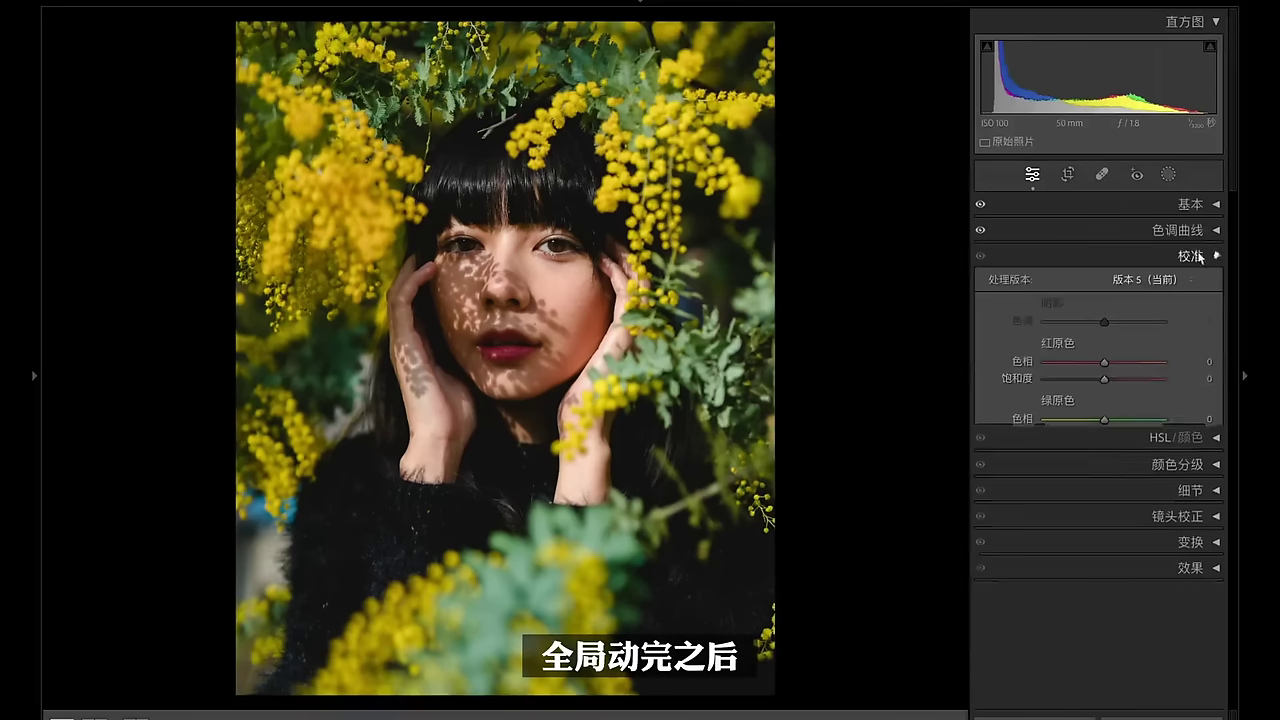
left_click(1114, 283)
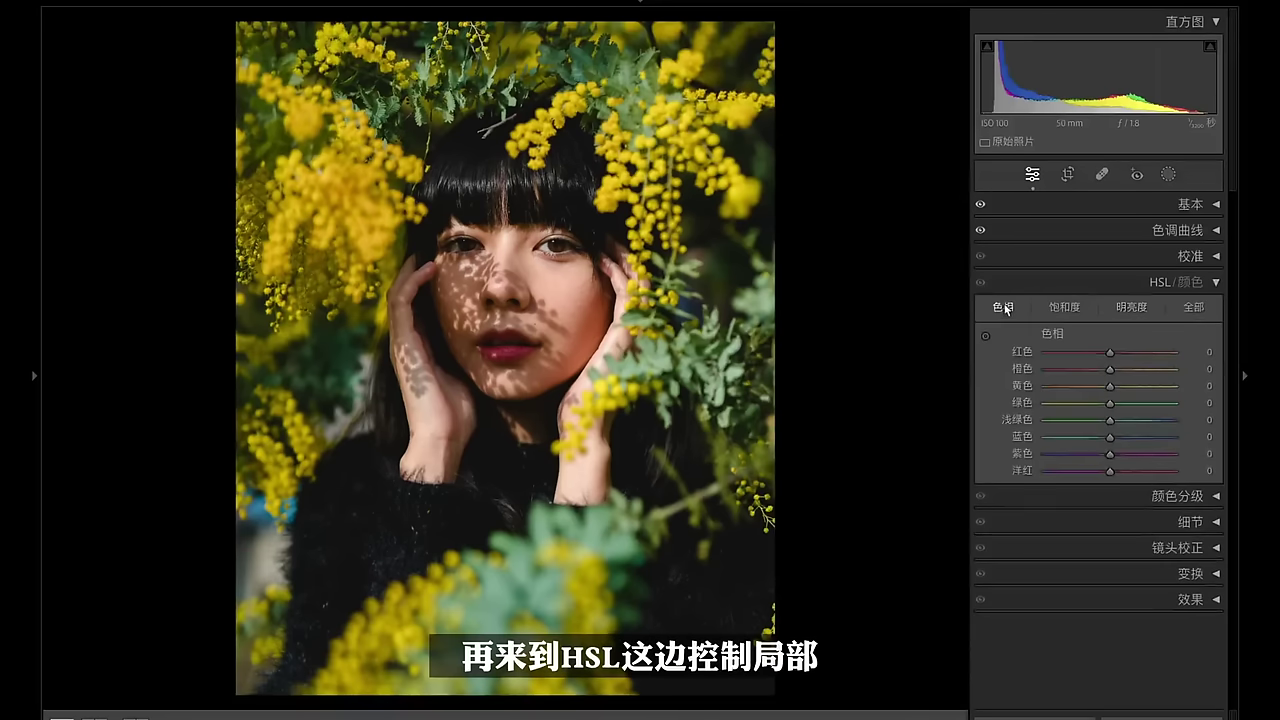
left_click(1056, 282)
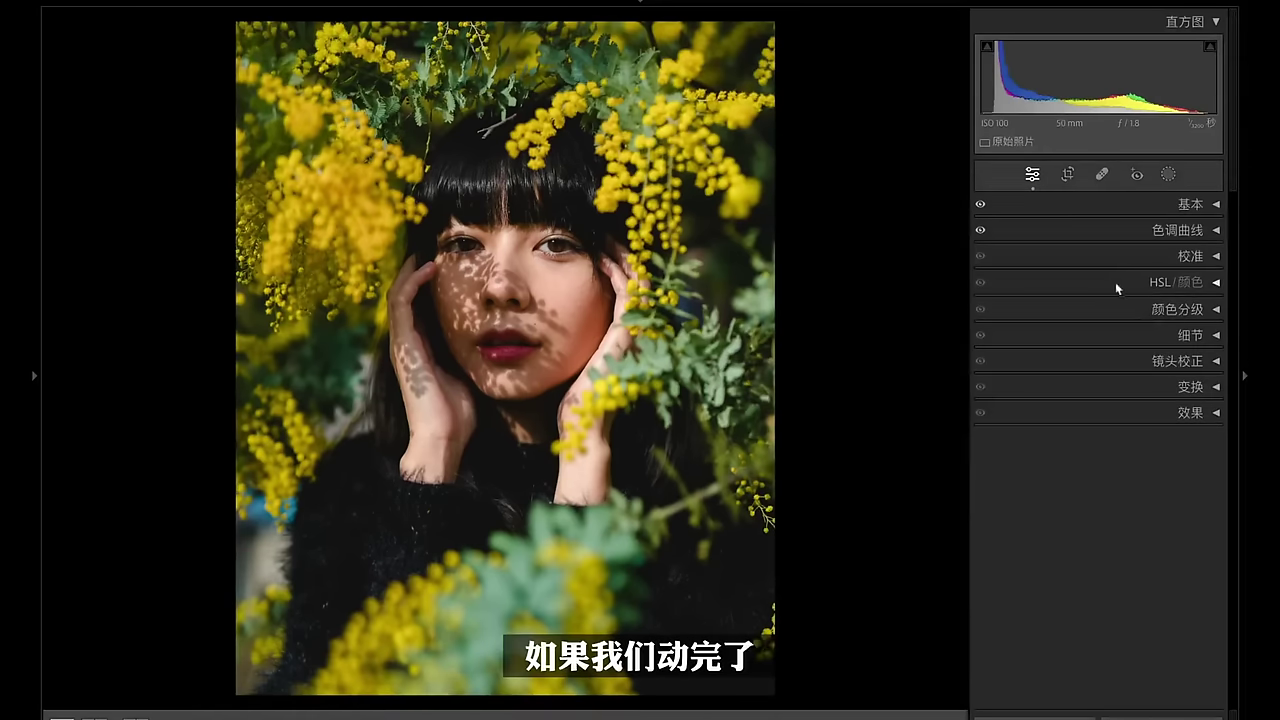
left_click(1186, 256)
left_click(1204, 253)
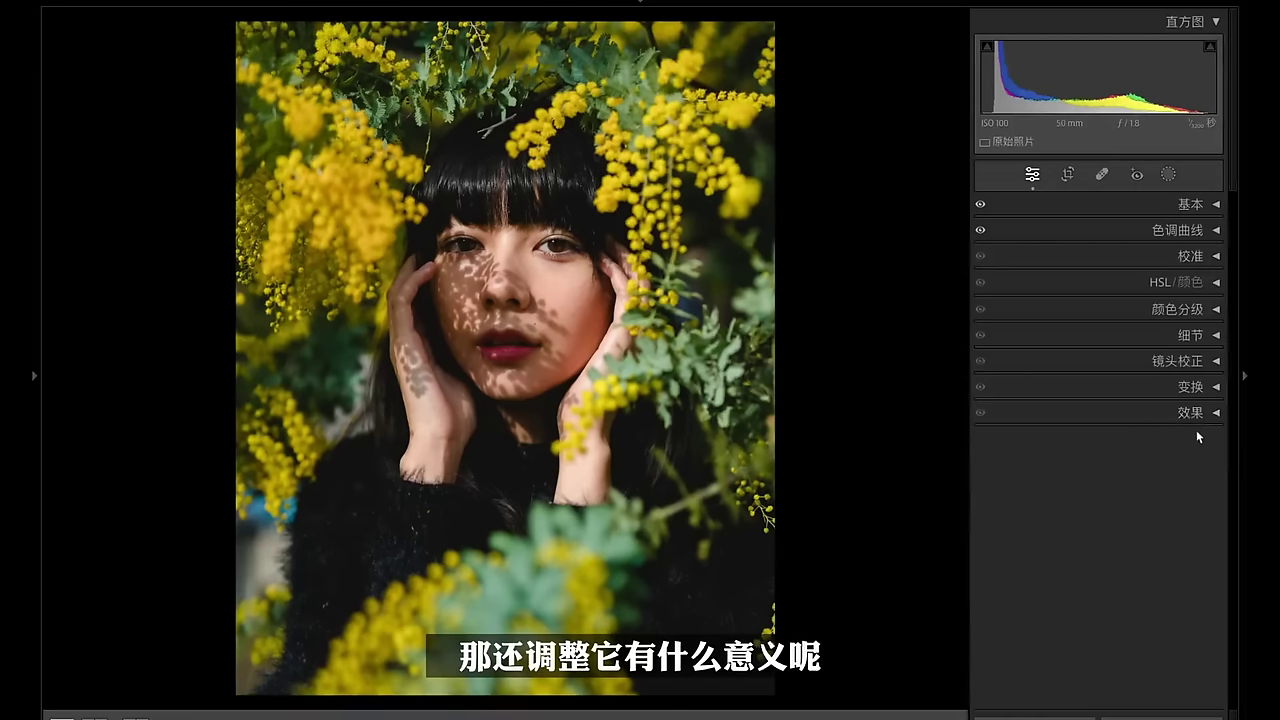
Calibrate the primary colors to a teal-orange base with red hue +43, green hue +75 and blue hue −53.
left_click(1198, 258)
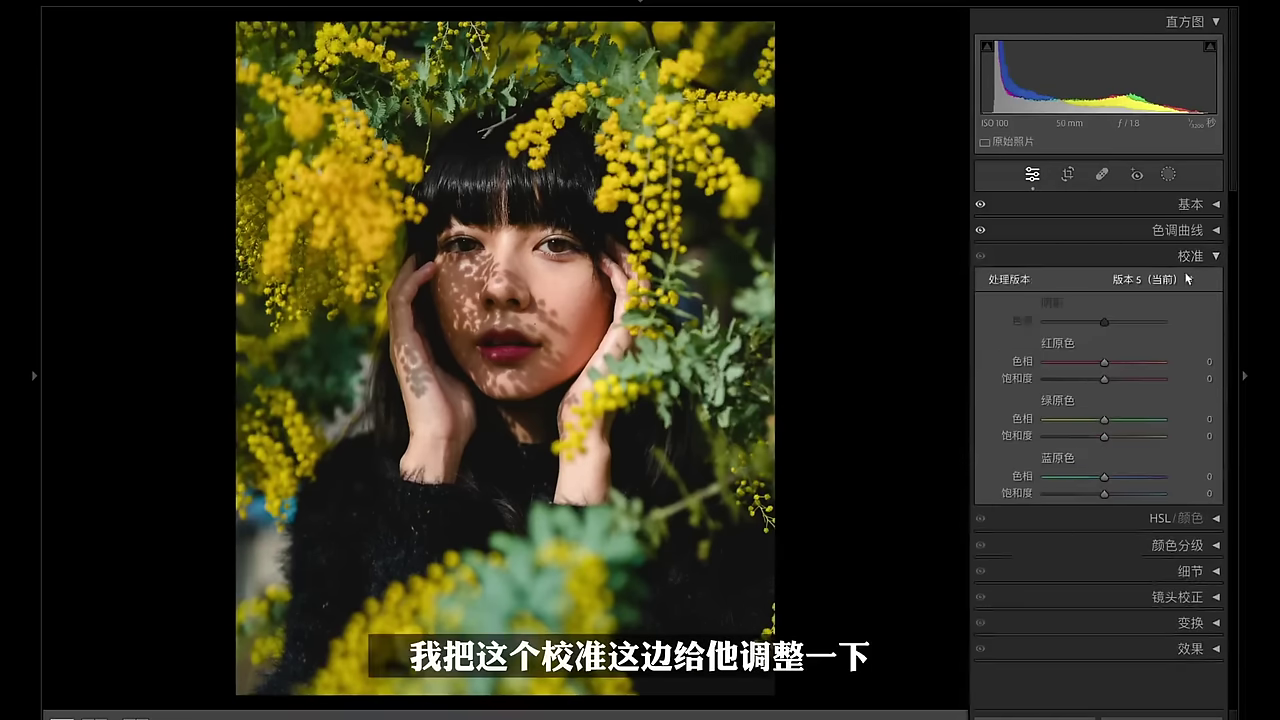
left_click_drag(1120, 364, 1139, 367)
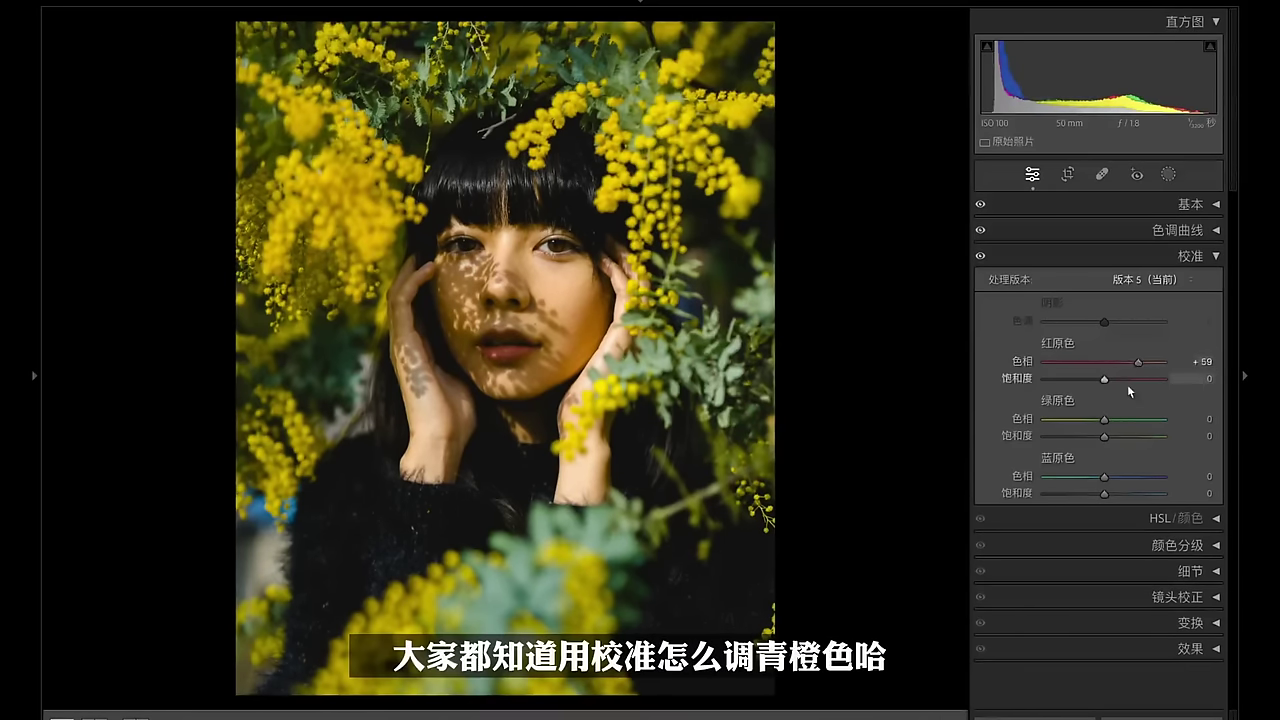
left_click(1151, 419)
left_click_drag(1100, 476, 1072, 476)
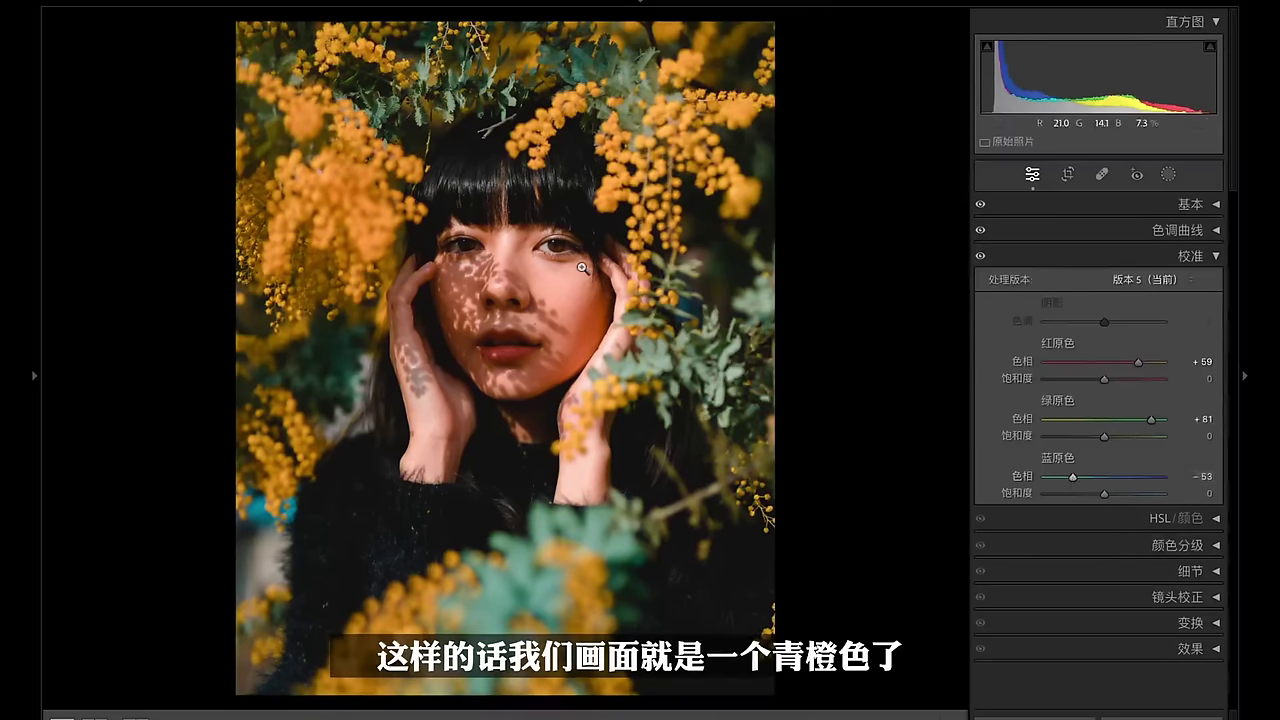
left_click_drag(1138, 362, 1129, 362)
left_click_drag(1151, 419, 1148, 419)
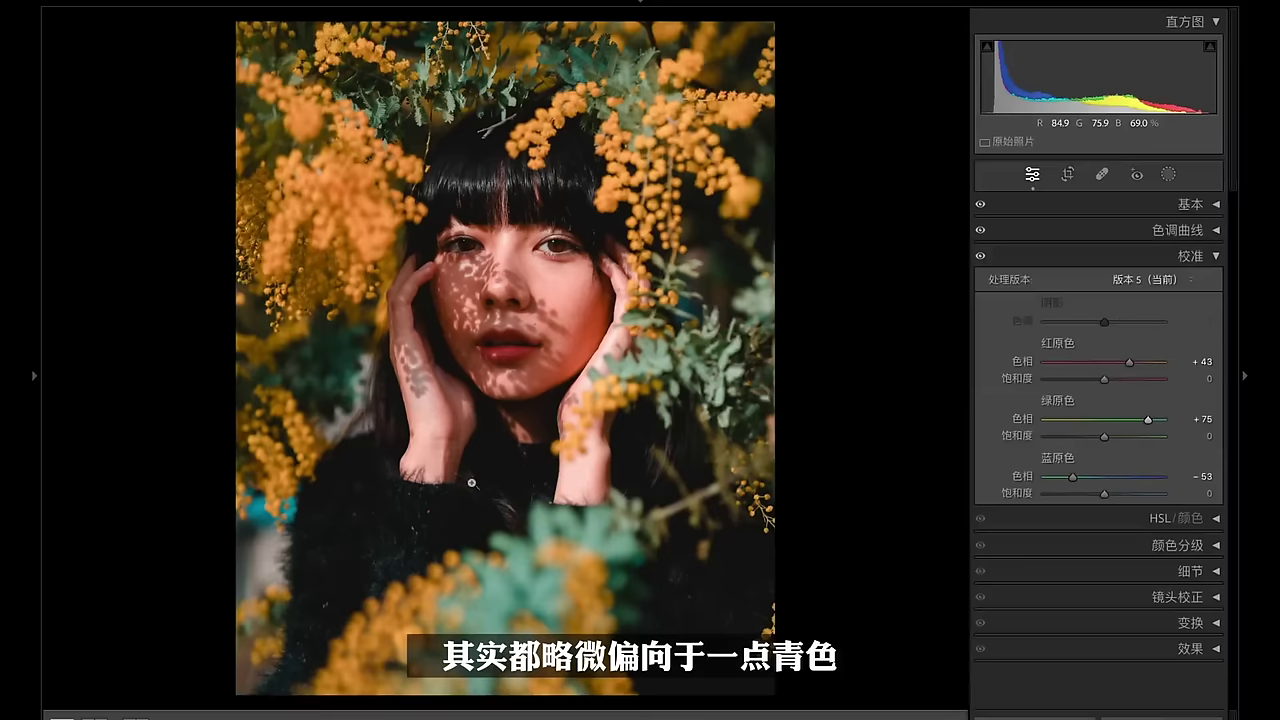
left_click(1096, 253)
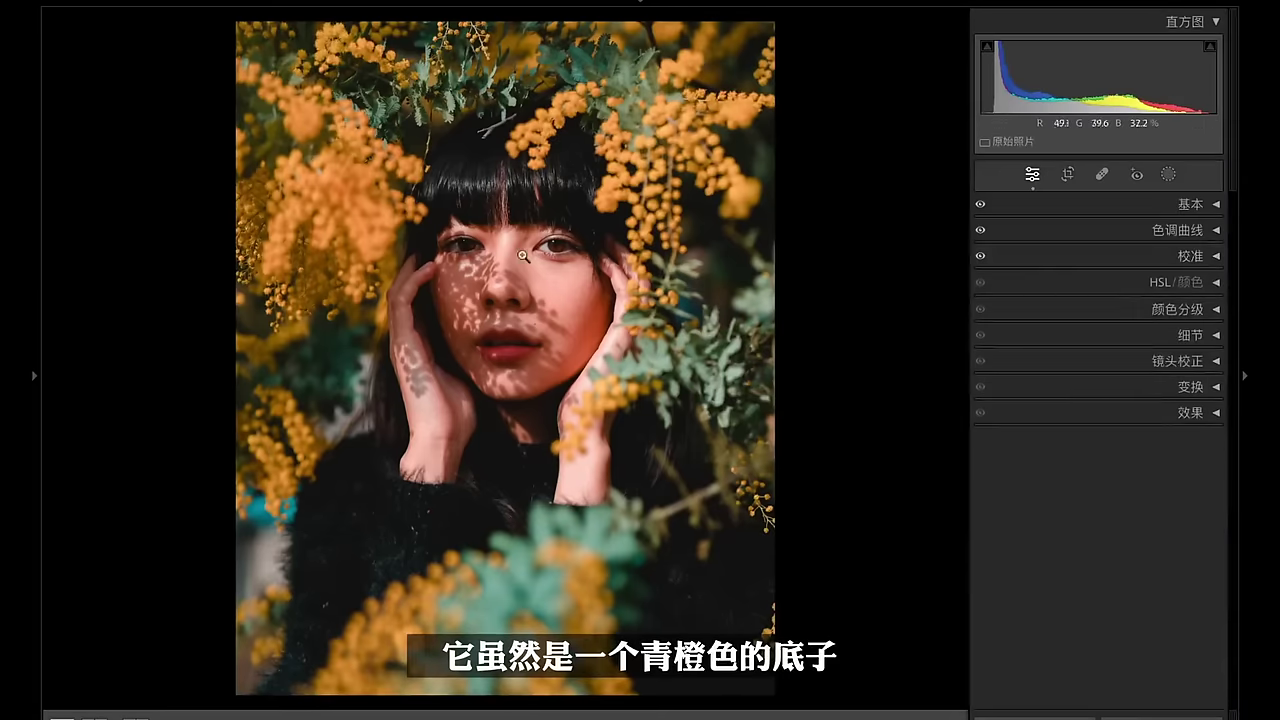
Set the HSL saturation to orange −20, yellow −20, green −76, aqua −73 and blue −42.
left_click(1102, 281)
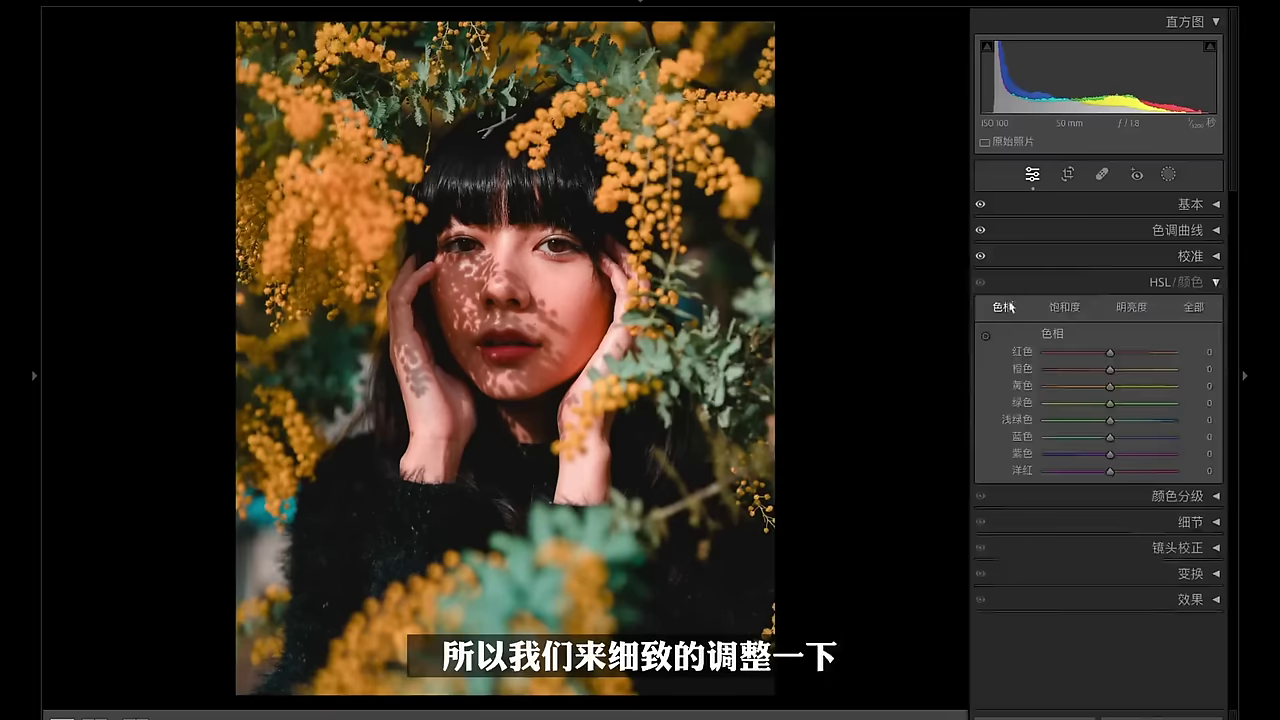
left_click(1005, 308)
left_click(1065, 308)
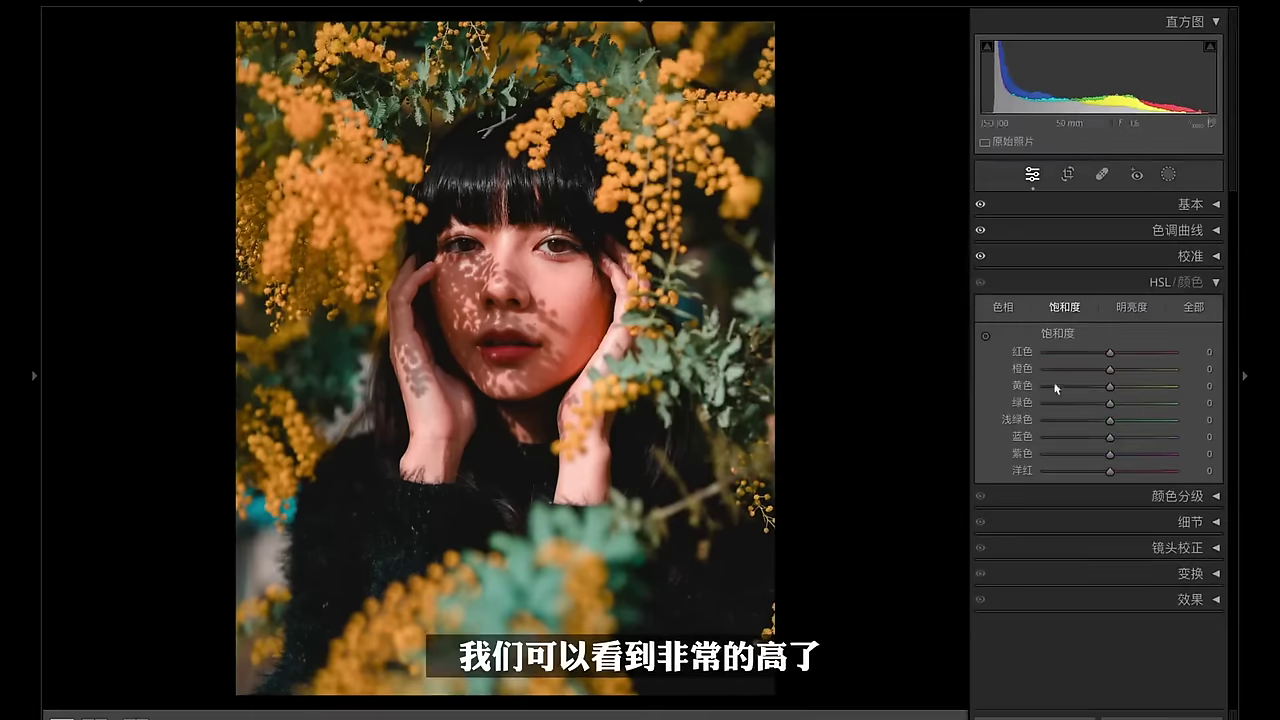
left_click_drag(1108, 369, 1098, 394)
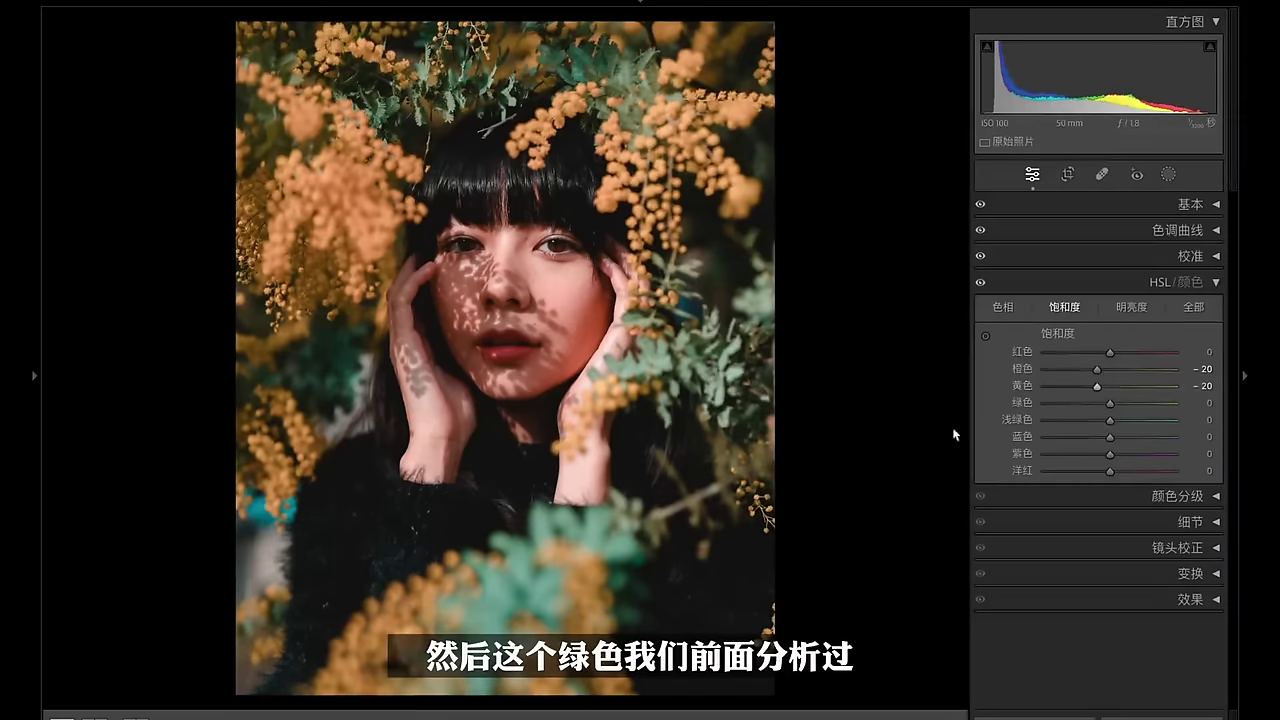
left_click_drag(1111, 405, 1071, 437)
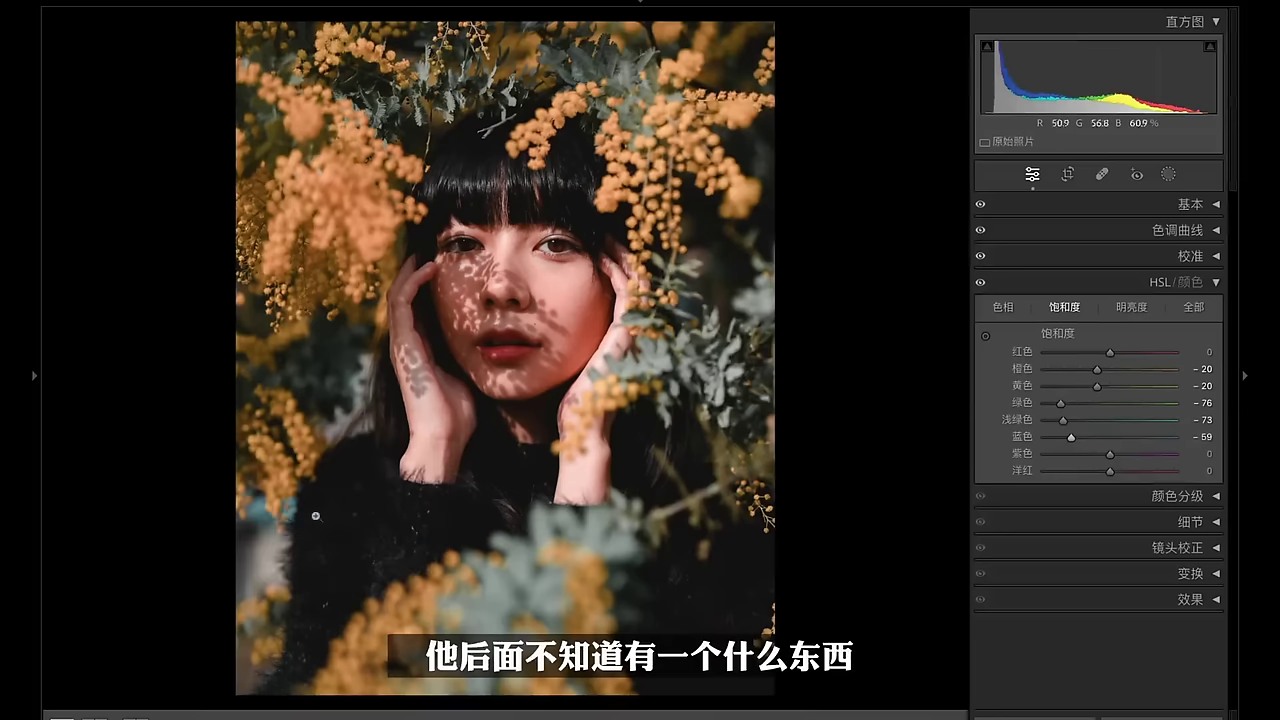
left_click_drag(1069, 440, 1081, 442)
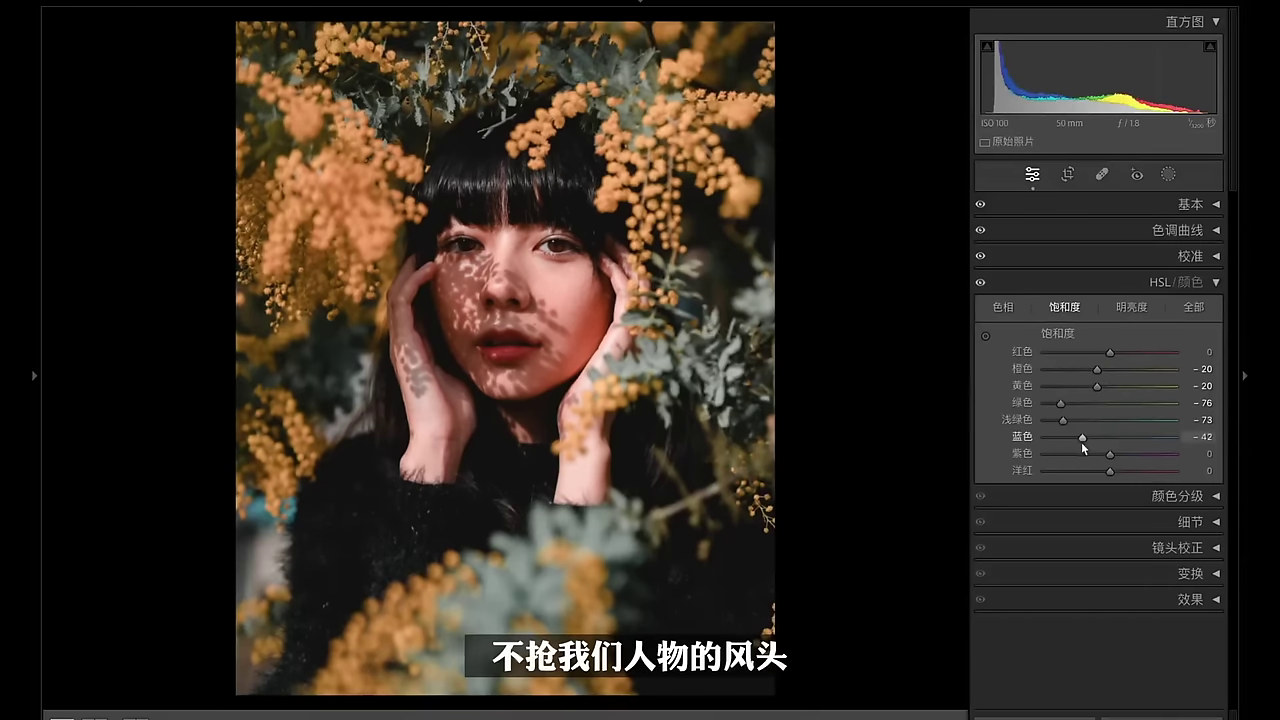
Compare with a reference photo and set the HSL hues to red −20, orange +22, yellow +15, green +72 and aqua −42.
left_click(1001, 308)
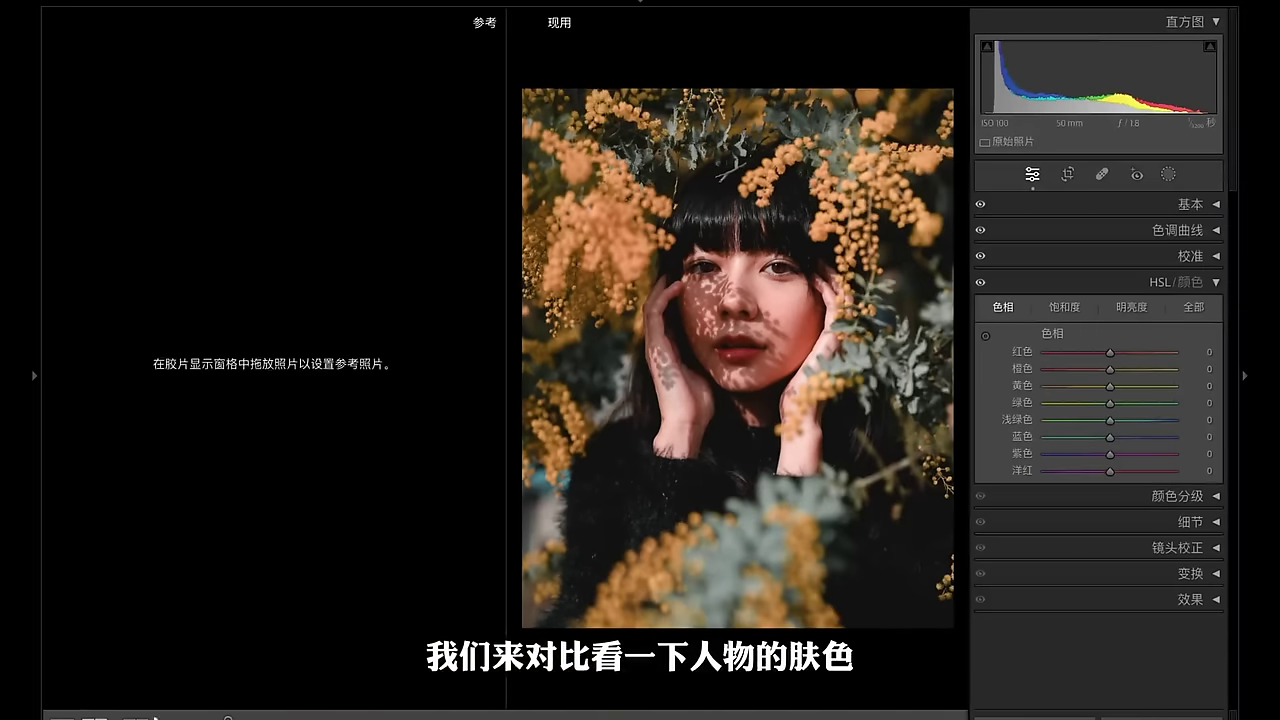
left_click(95, 717)
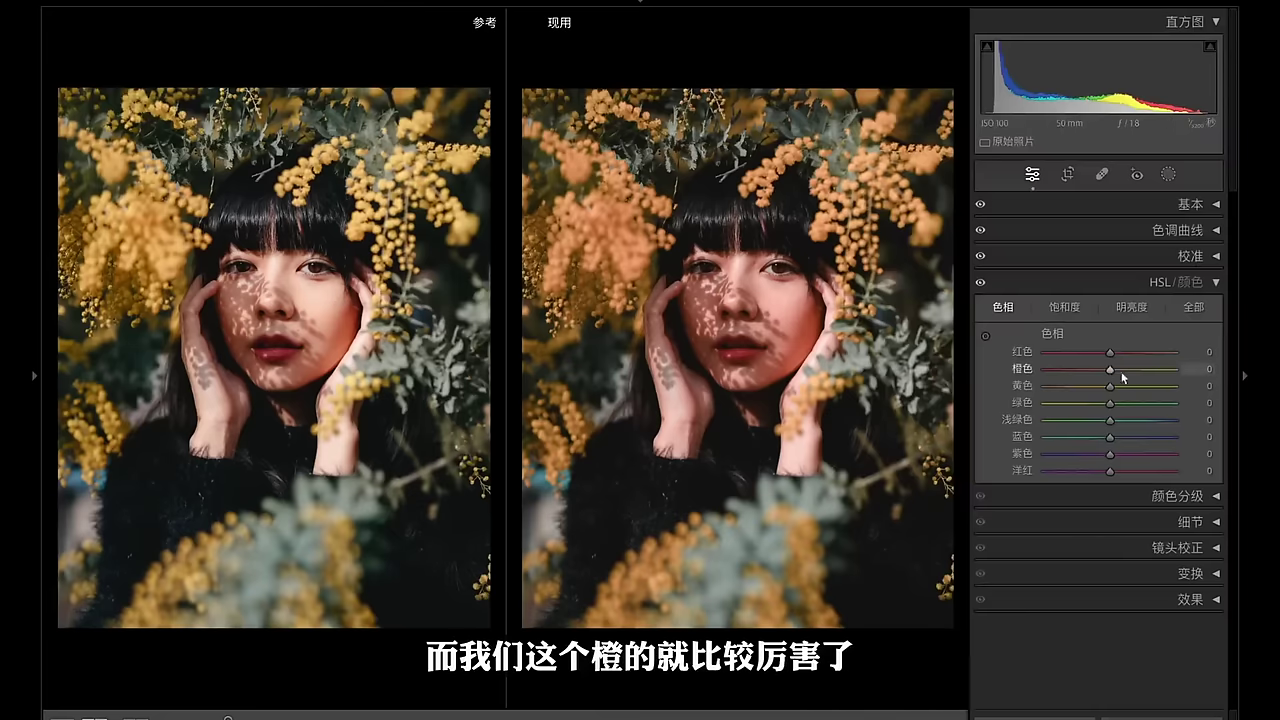
left_click_drag(1115, 372, 1124, 370)
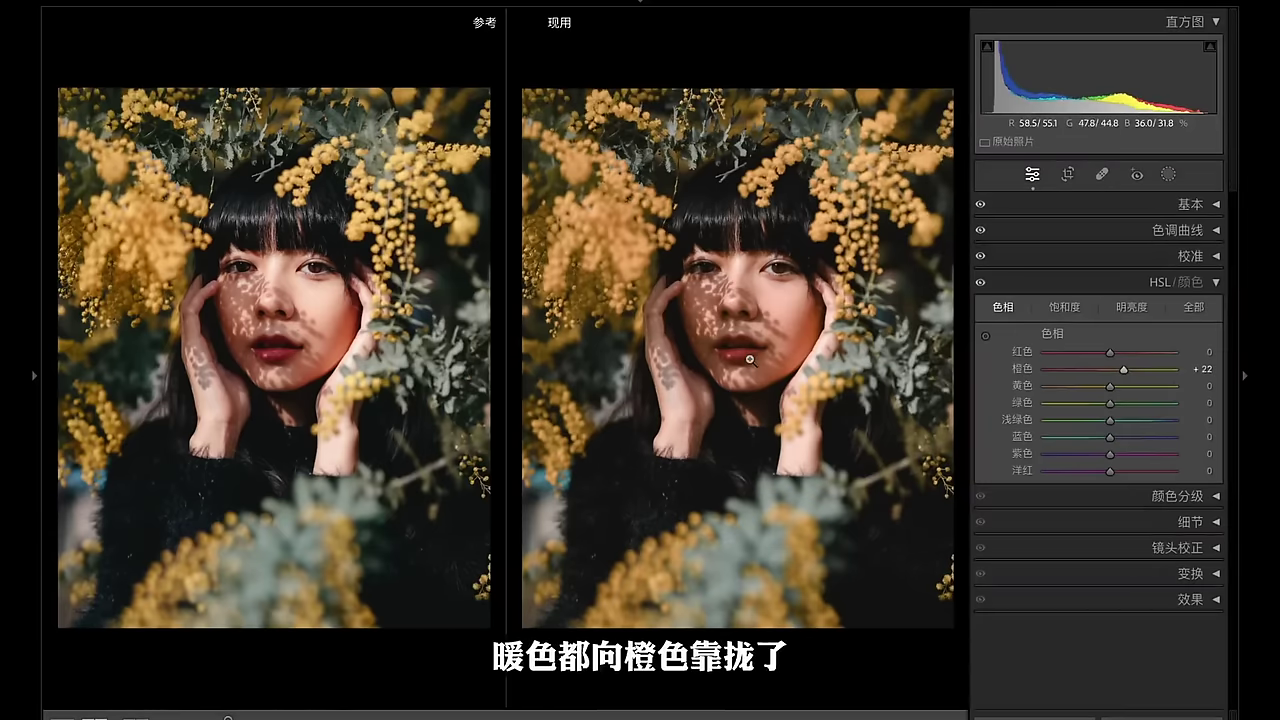
left_click_drag(1111, 357, 1063, 358)
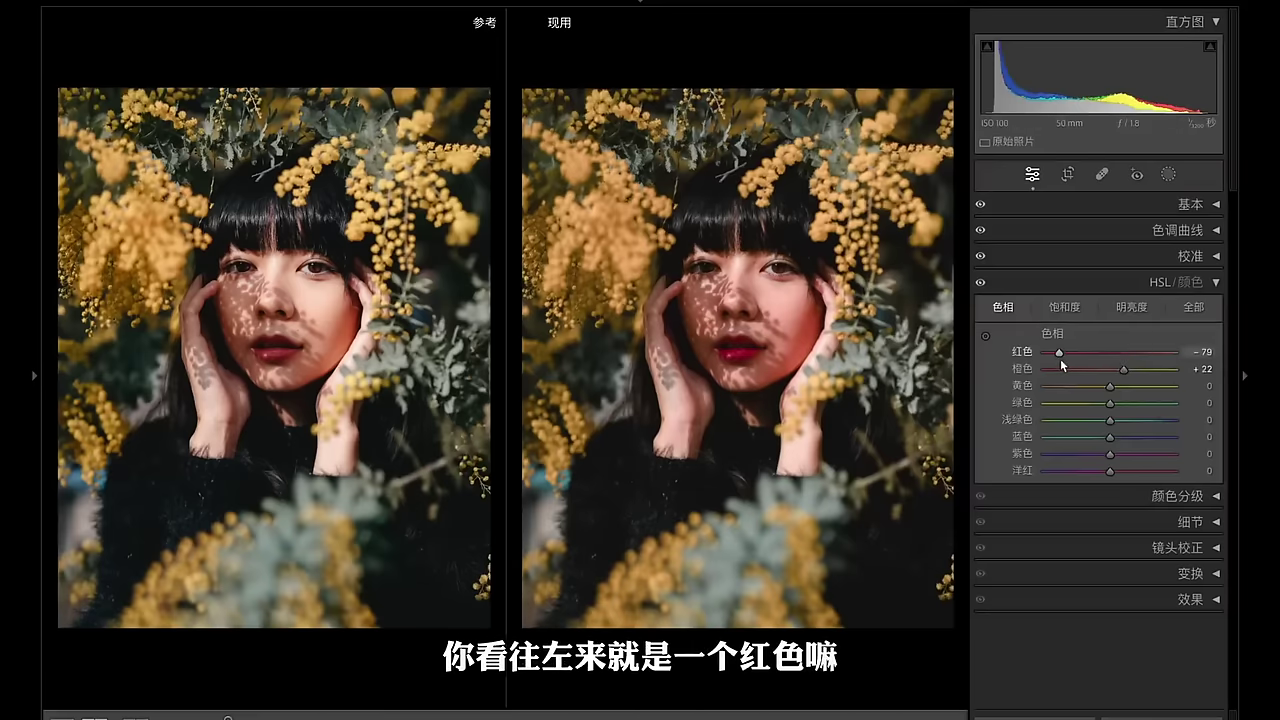
left_click_drag(1060, 358, 981, 415)
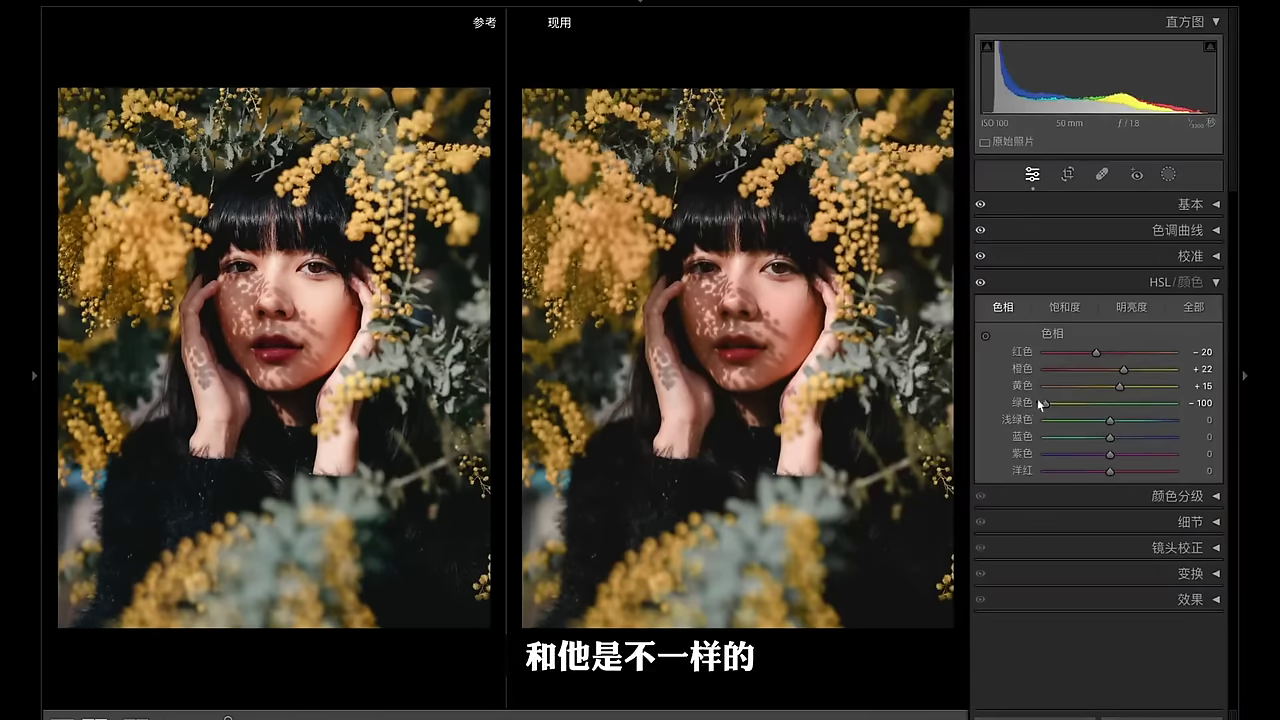
left_click_drag(1043, 404, 1083, 425)
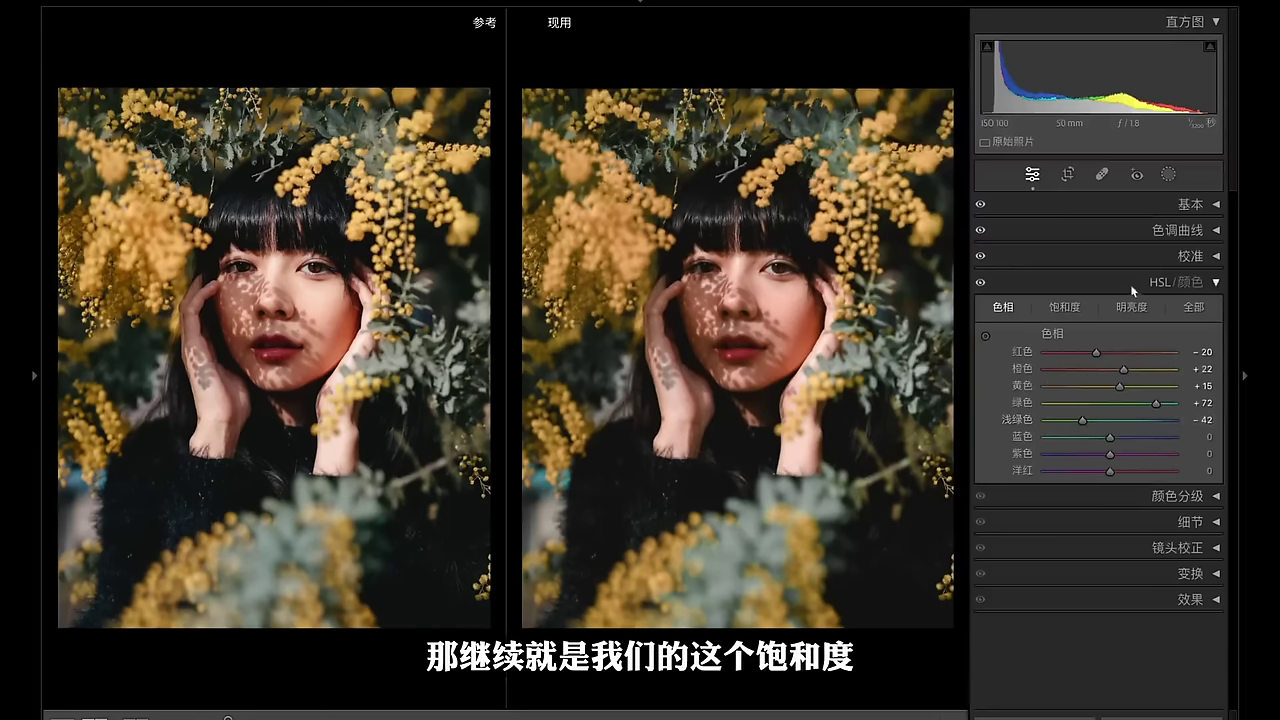
Raise the HSL saturation of the reds to +26.
left_click(1064, 308)
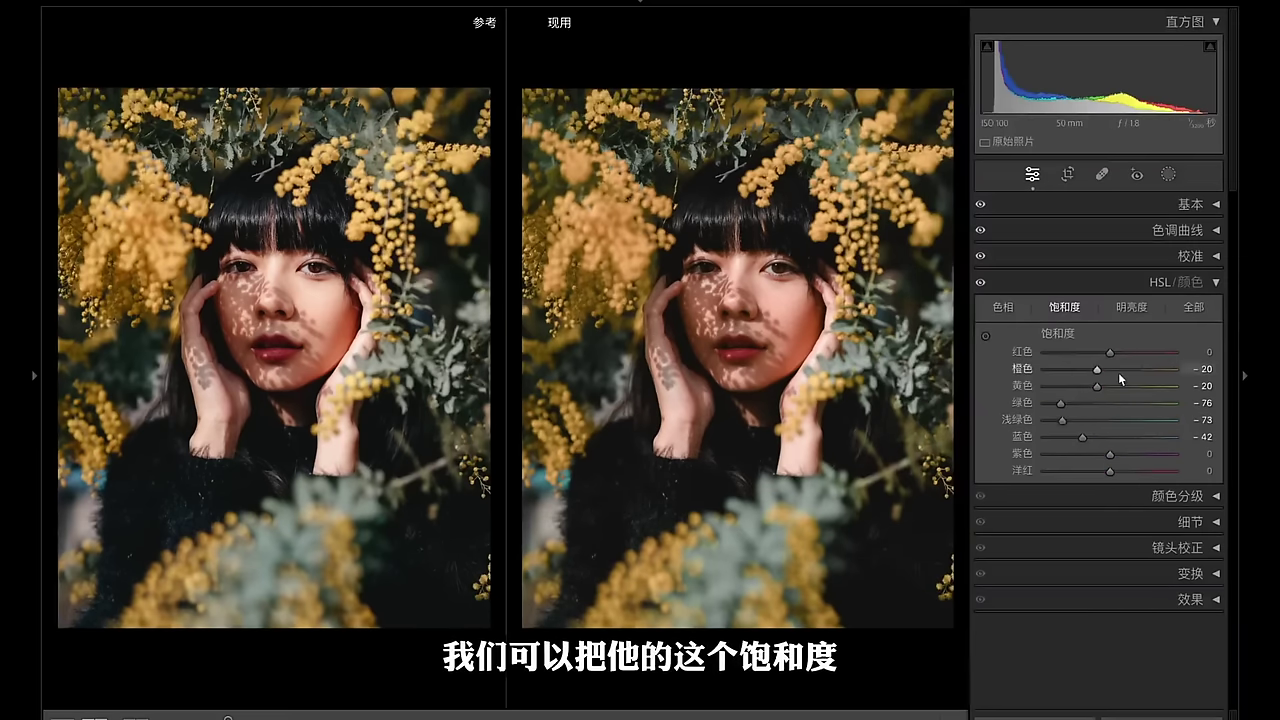
left_click_drag(1110, 353, 1126, 356)
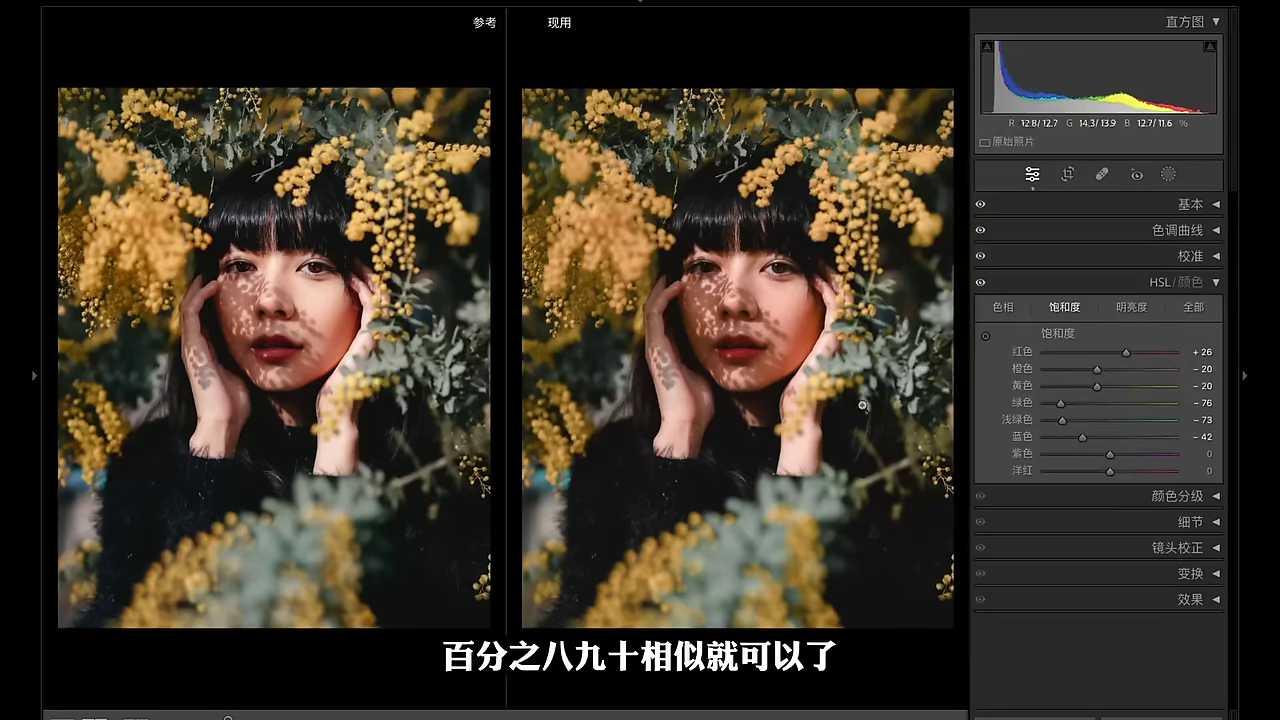
left_click(1115, 496)
scroll(1115, 450, "down", 3)
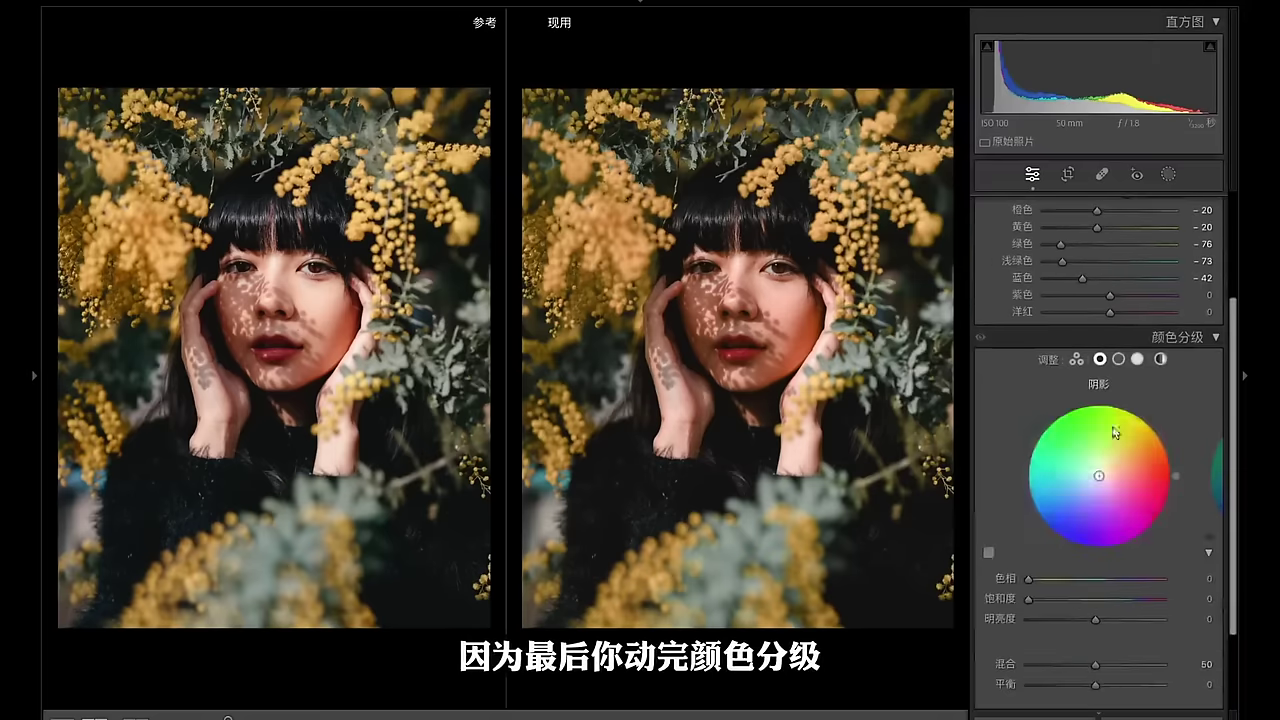
left_click(1118, 358)
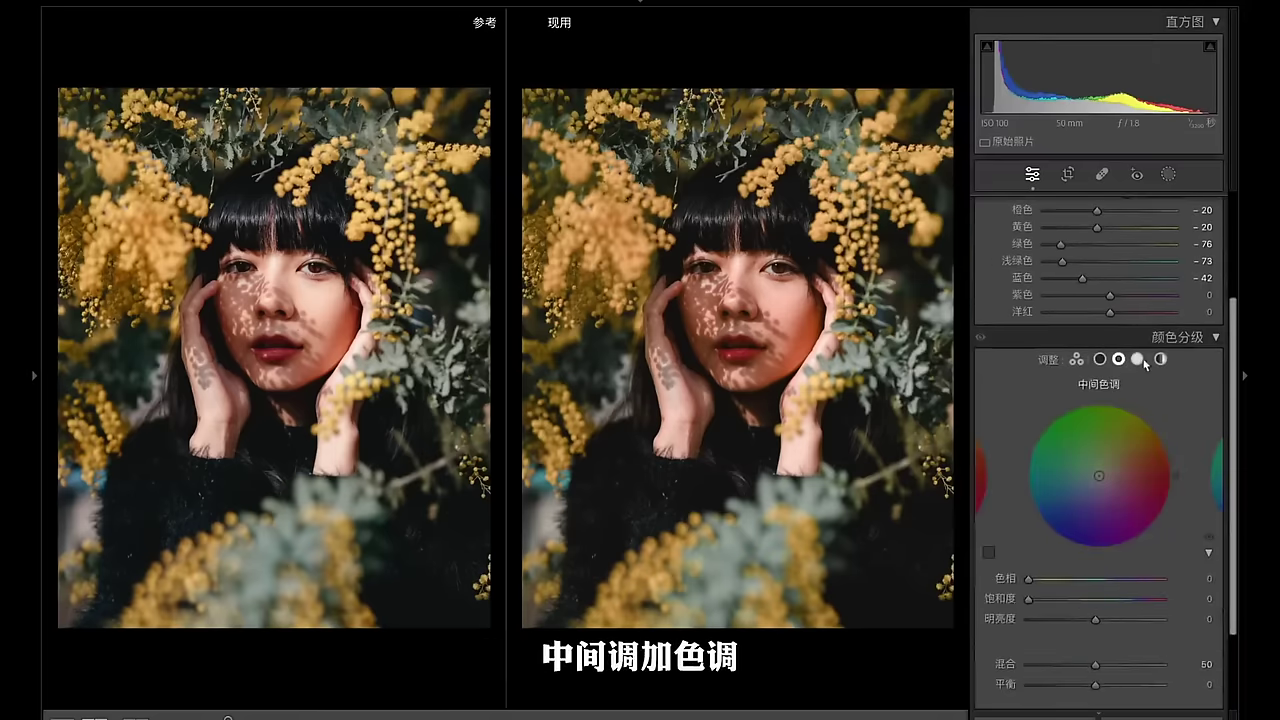
left_click(1137, 358)
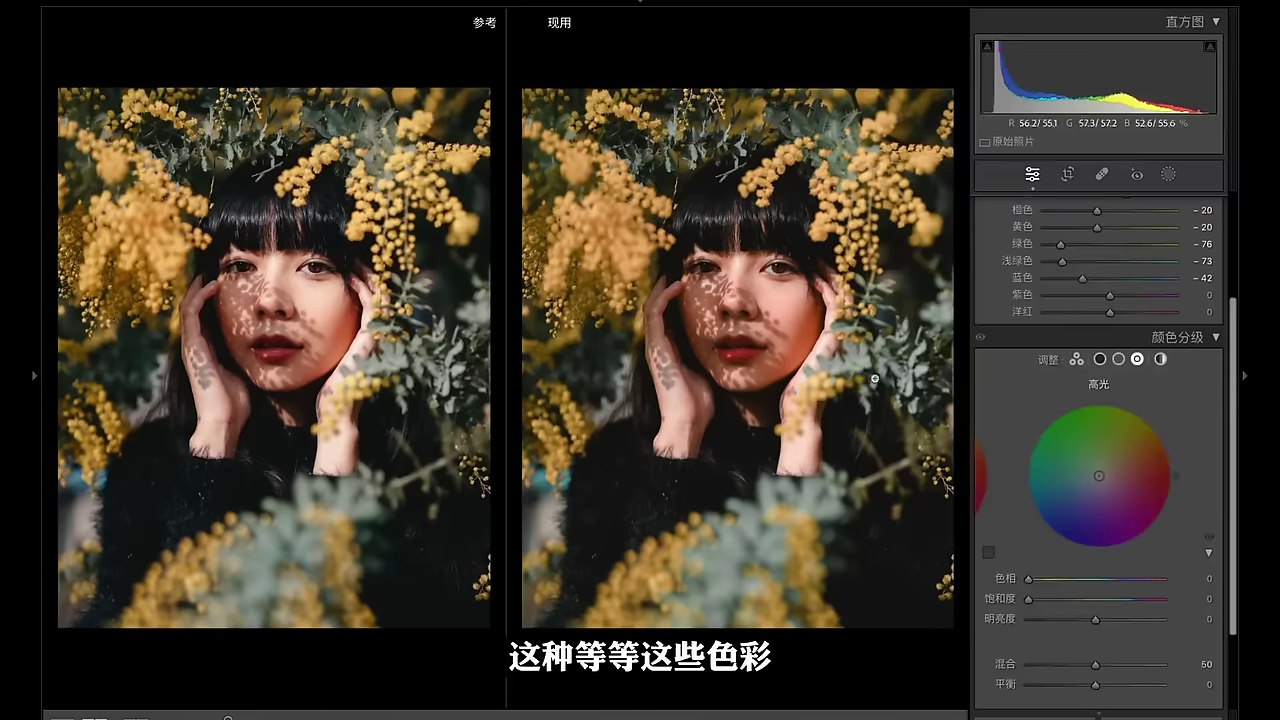
left_click(1191, 345)
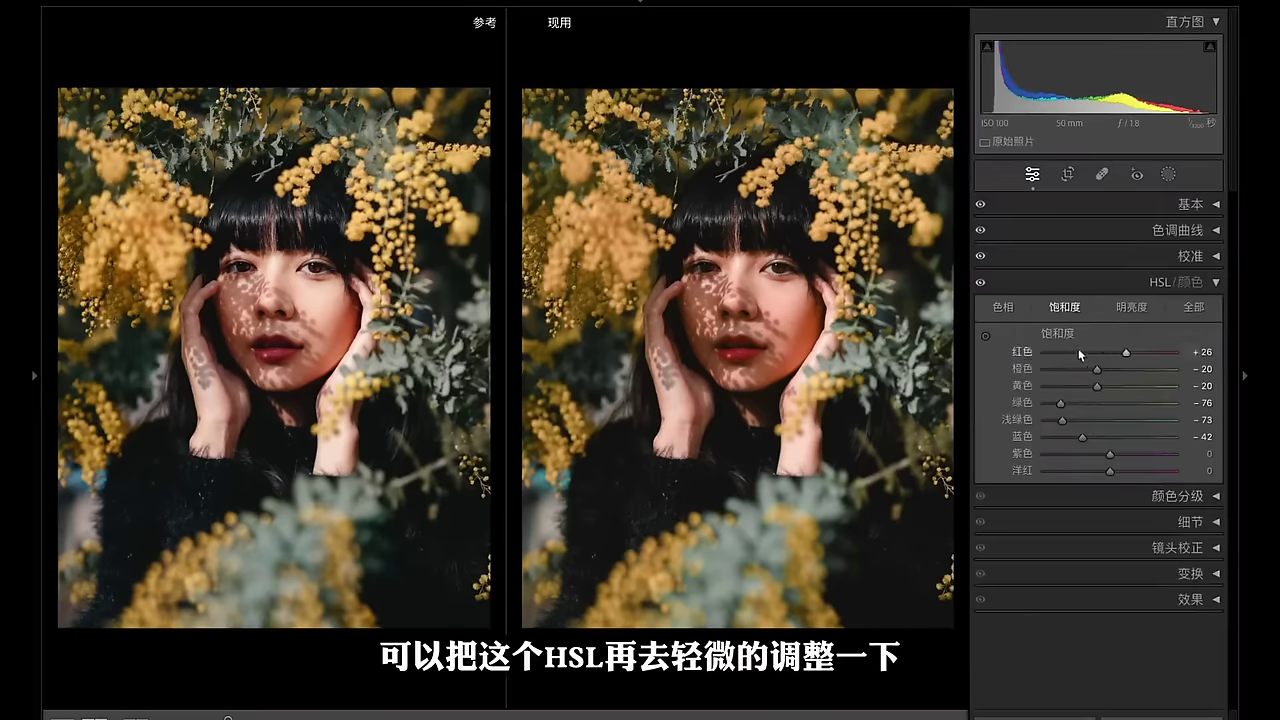
Set the HSL luminance to orange +20 and yellow −30, and leave the reference comparison view.
left_click(1131, 307)
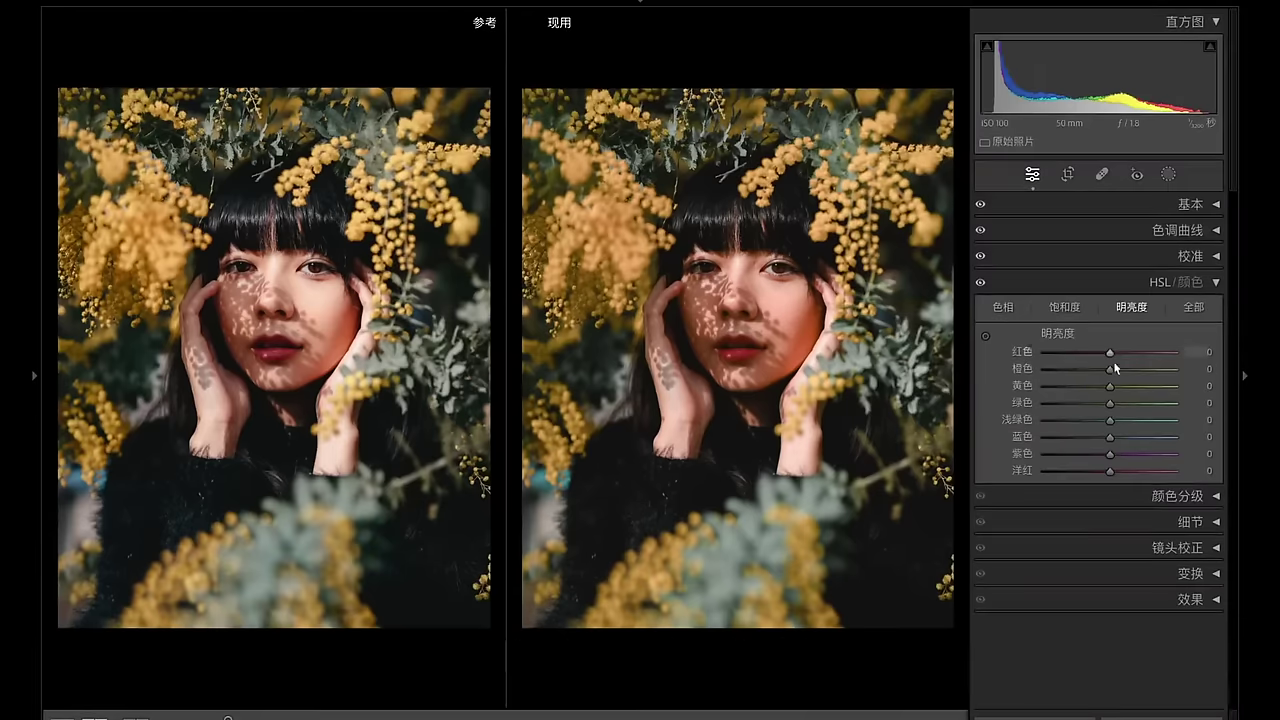
left_click_drag(1110, 370, 1090, 388)
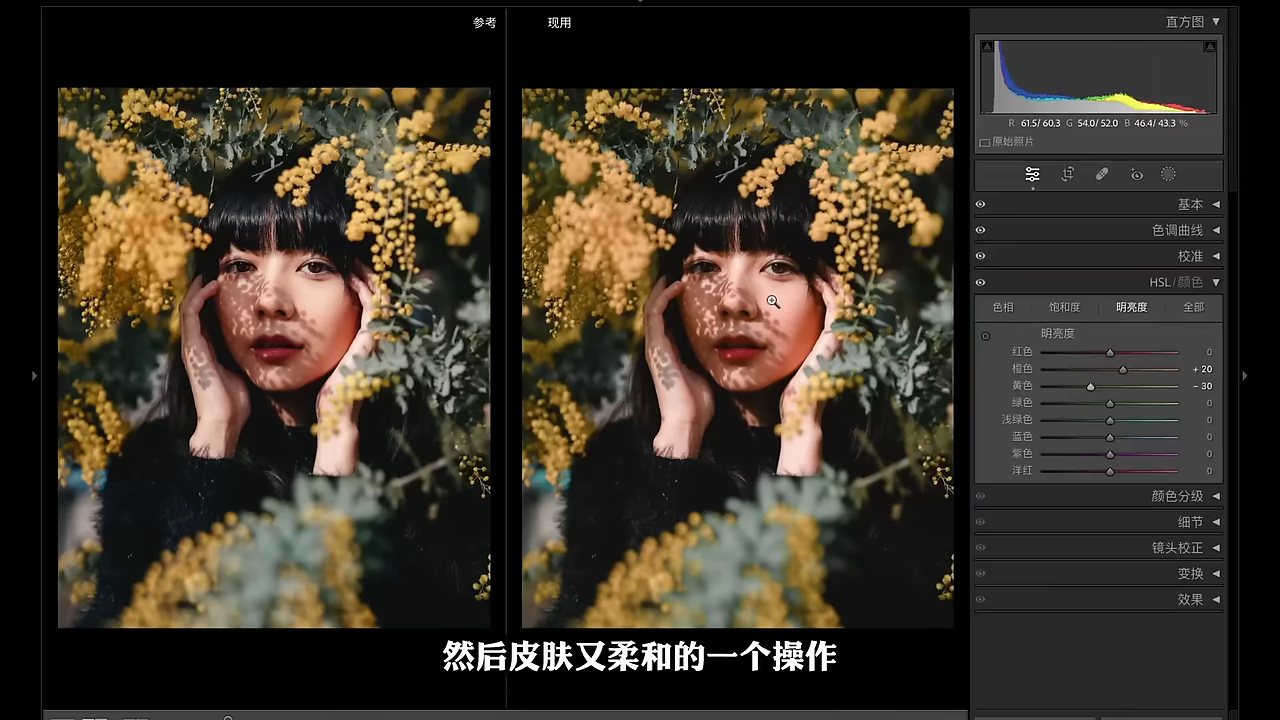
key("shift+r")
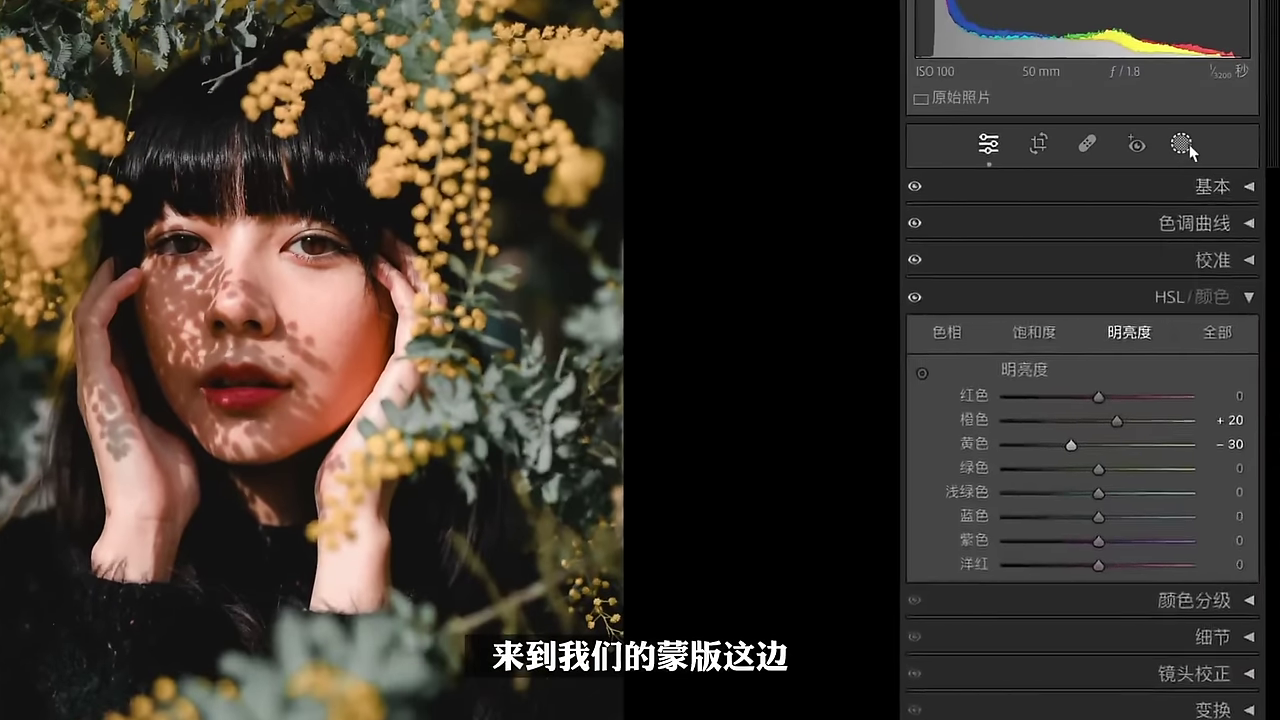
Paint a brush mask over the whole face with brush size 10.3 and feather 100.
left_click(1189, 144)
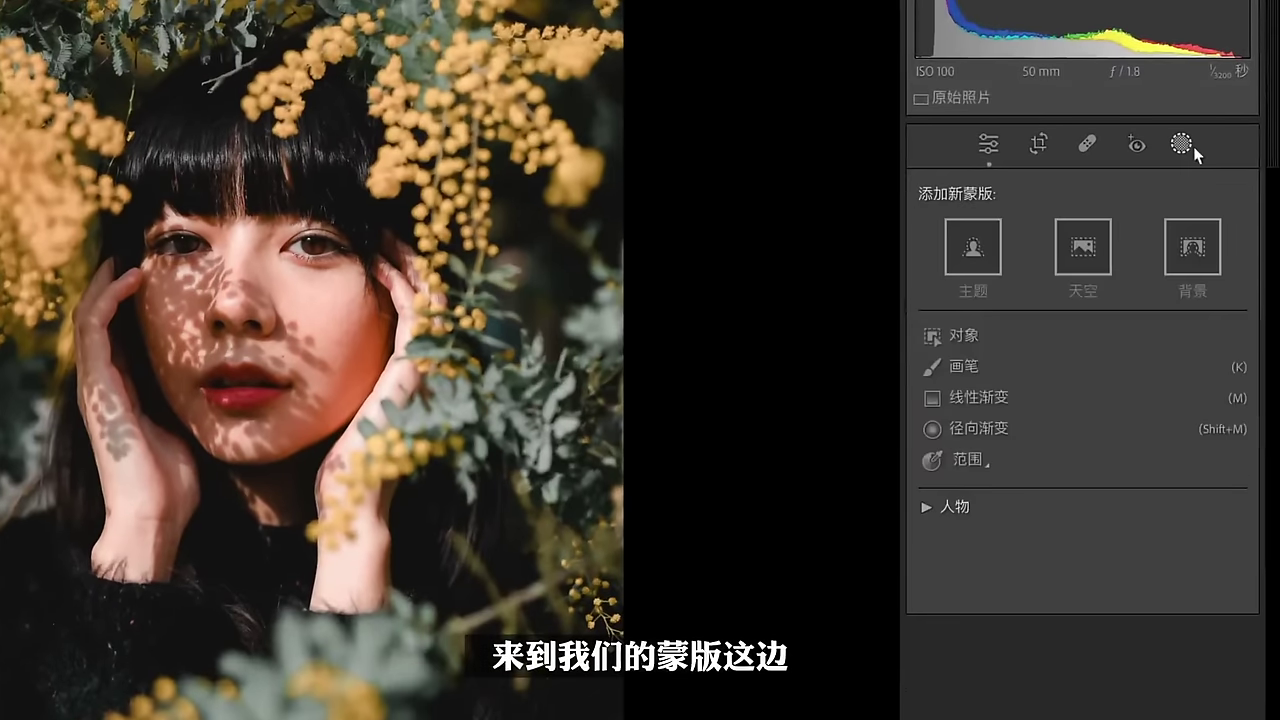
left_click(996, 364)
mouse_move(1003, 462)
left_mouse_down()
mouse_move(1028, 461)
mouse_move(1018, 465)
left_mouse_up()
mouse_move(177, 214)
left_mouse_down()
mouse_move(366, 288)
mouse_move(331, 389)
mouse_move(248, 443)
mouse_move(214, 424)
mouse_move(185, 342)
mouse_move(261, 358)
mouse_move(312, 250)
left_mouse_up()
left_click_drag(262, 338, 299, 314)
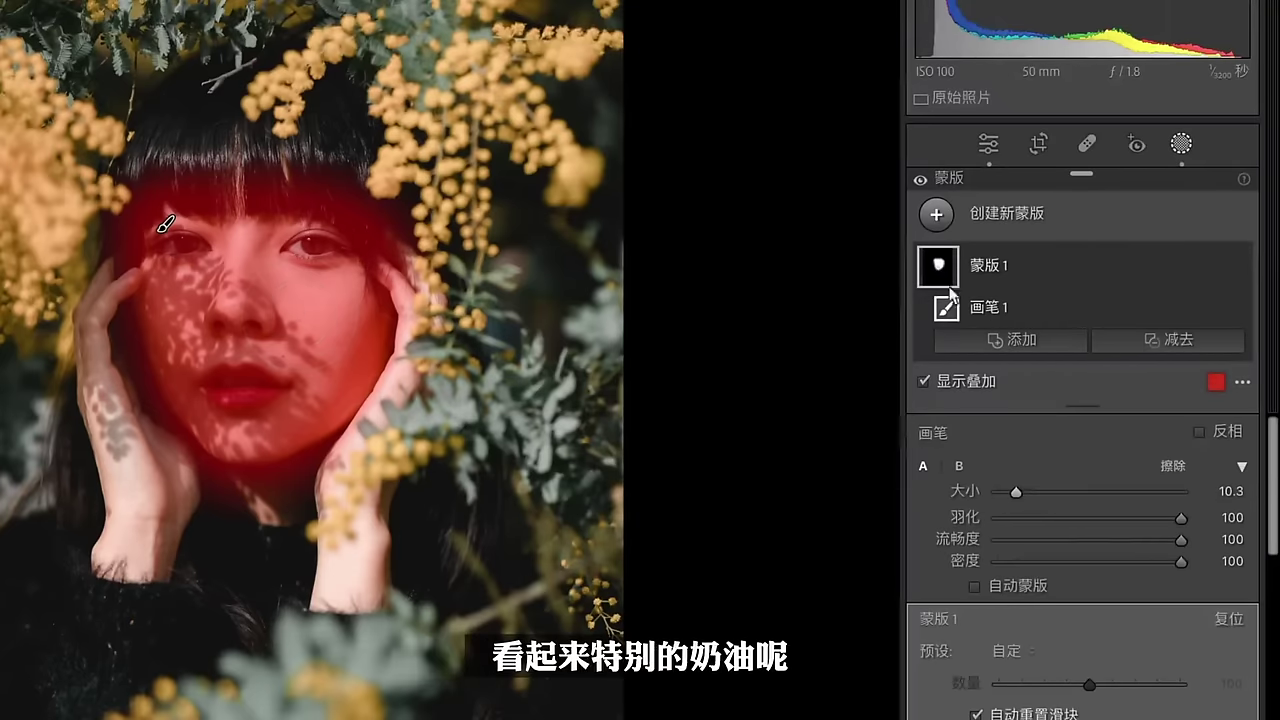
Subtract the eyes and nose from the face mask with a size 3.0 brush.
left_click(1168, 339)
left_click(1114, 566)
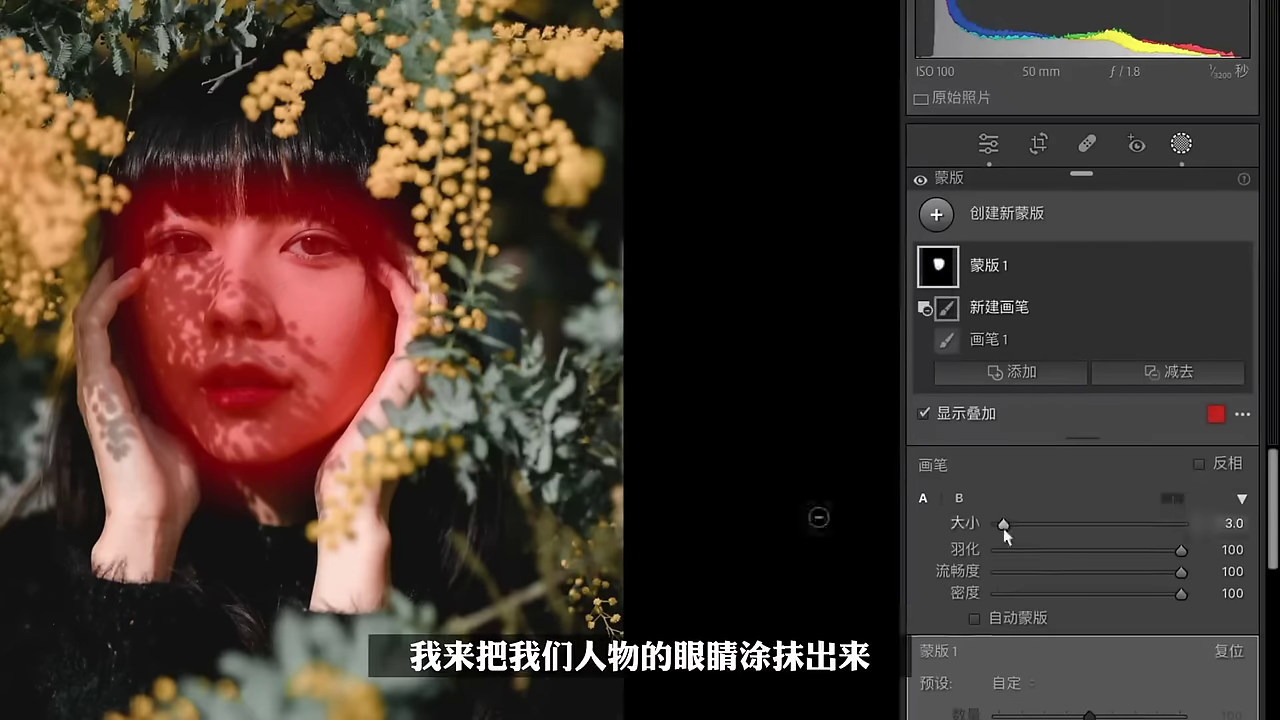
mouse_move(333, 244)
left_mouse_down()
mouse_move(290, 247)
mouse_move(351, 253)
left_mouse_up()
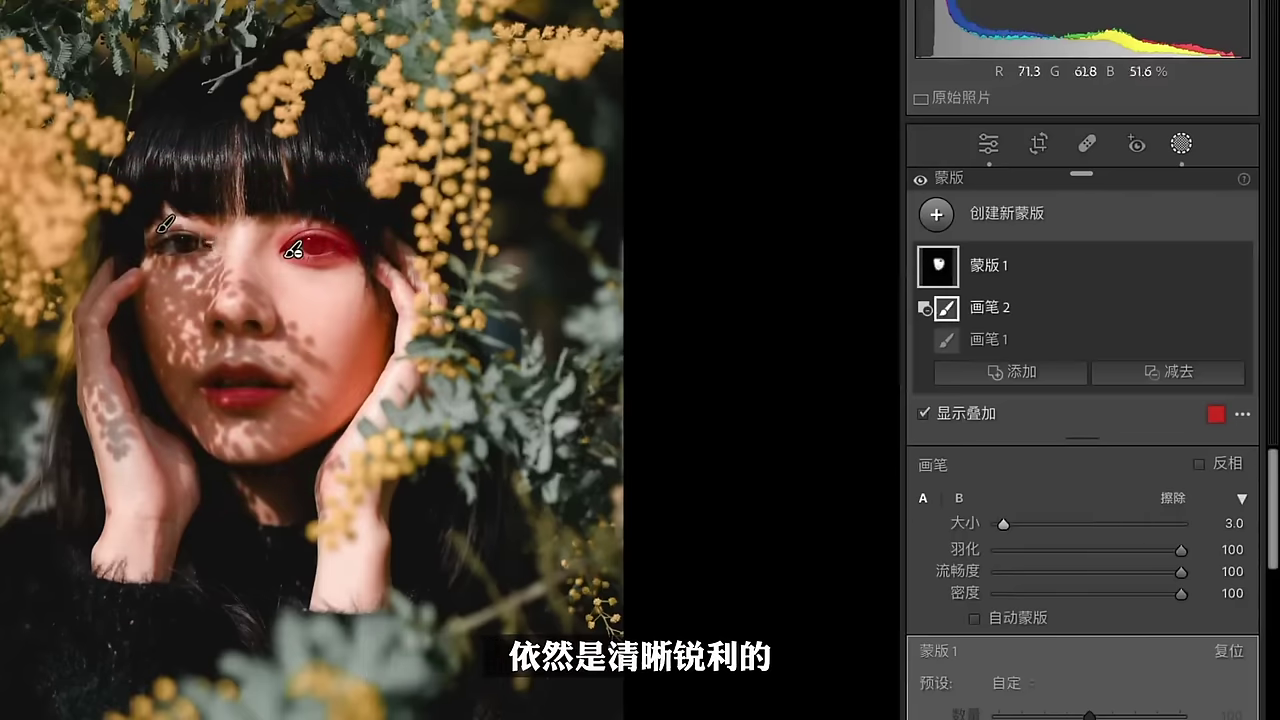
mouse_move(205, 243)
left_mouse_down()
mouse_move(154, 250)
mouse_move(222, 300)
mouse_move(218, 330)
mouse_move(272, 328)
mouse_move(248, 285)
mouse_move(245, 222)
left_mouse_up()
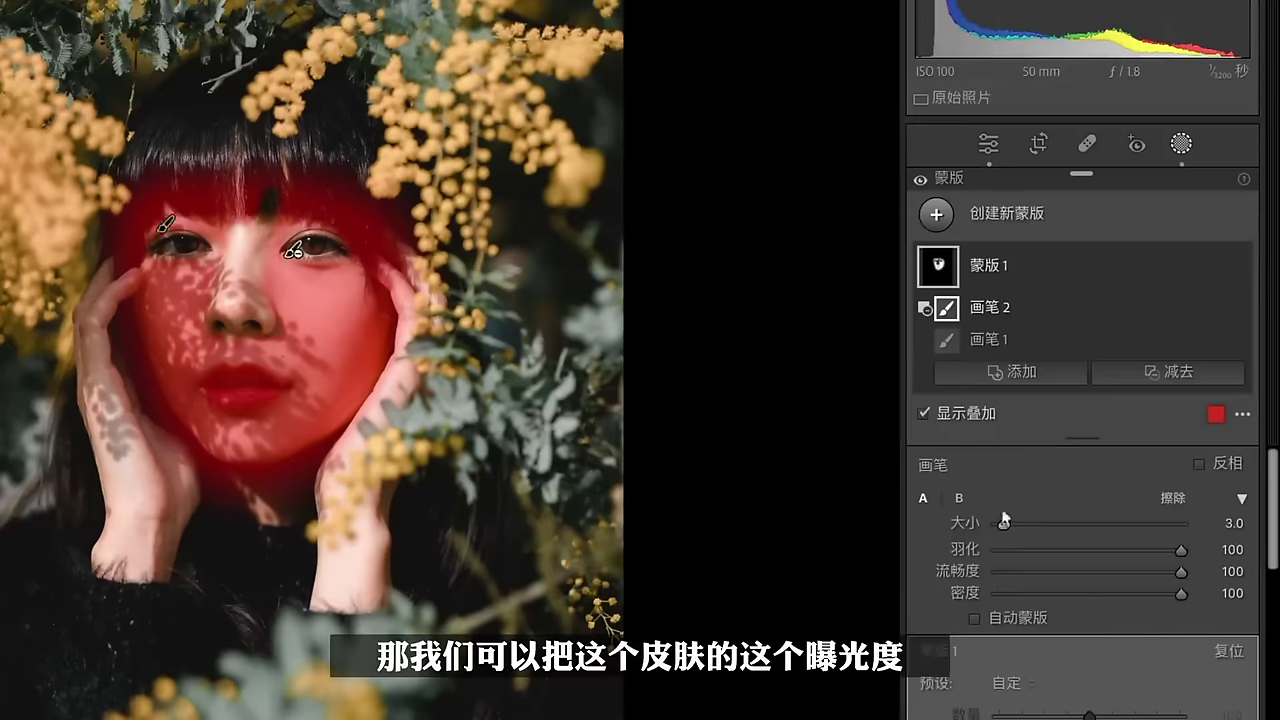
Hide the mask overlay and set the face mask to exposure 0.15, blacks −10 and saturation −21.
left_click(1145, 703)
key("o")
left_click_drag(1093, 616, 1110, 605)
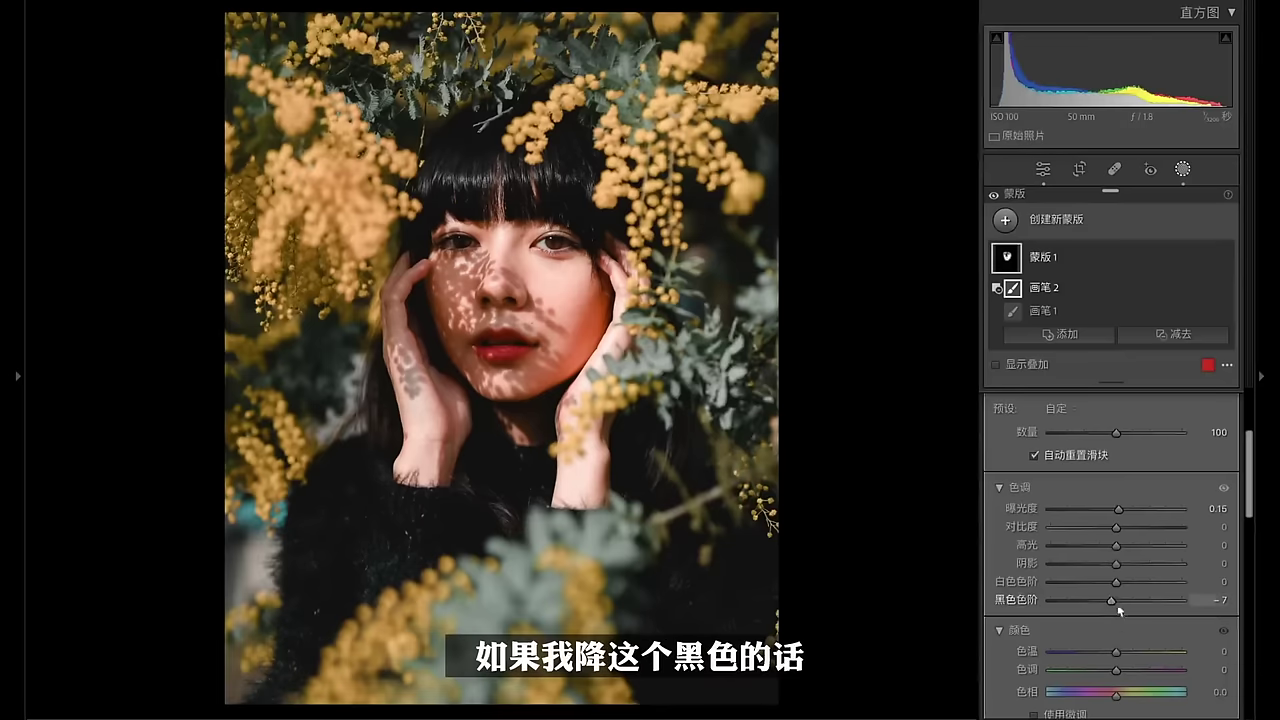
scroll(1125, 604, "down", 3)
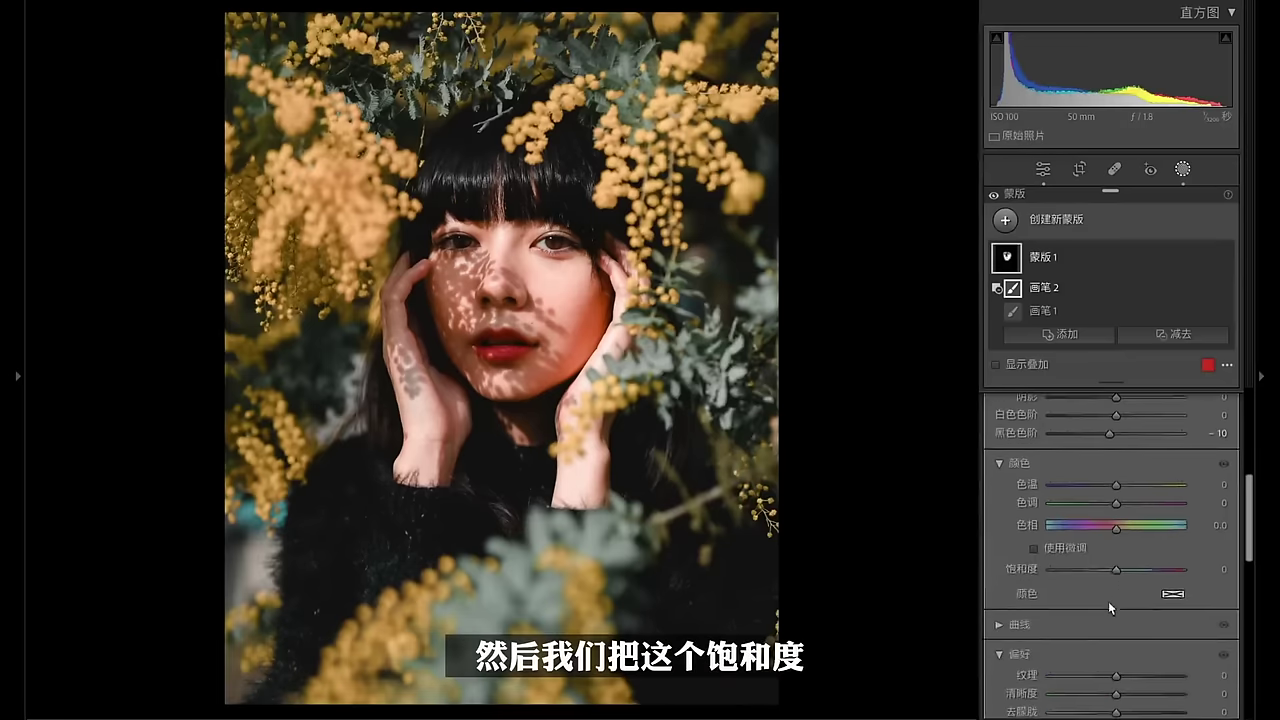
left_click_drag(1115, 572, 1101, 575)
Soften the masked facial skin up close with texture −15 and clarity −32, and switch the mask off to compare.
scroll(1101, 575, "down", 3)
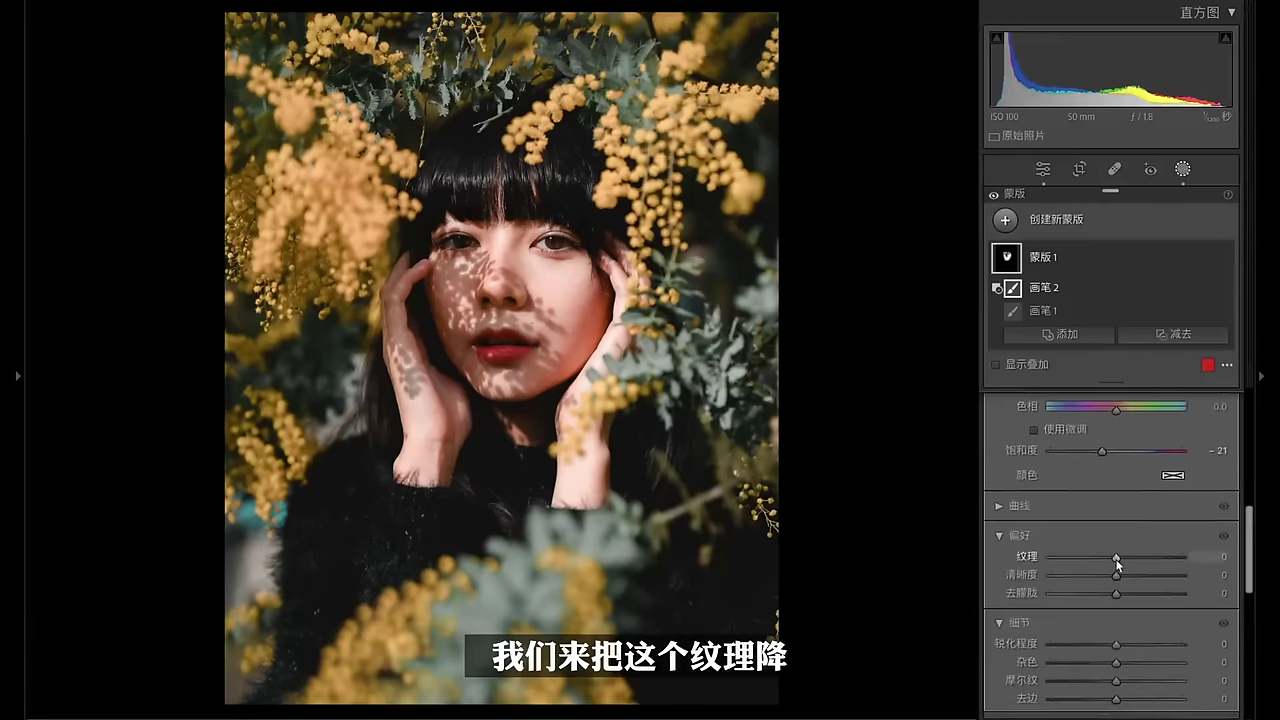
left_click(548, 289)
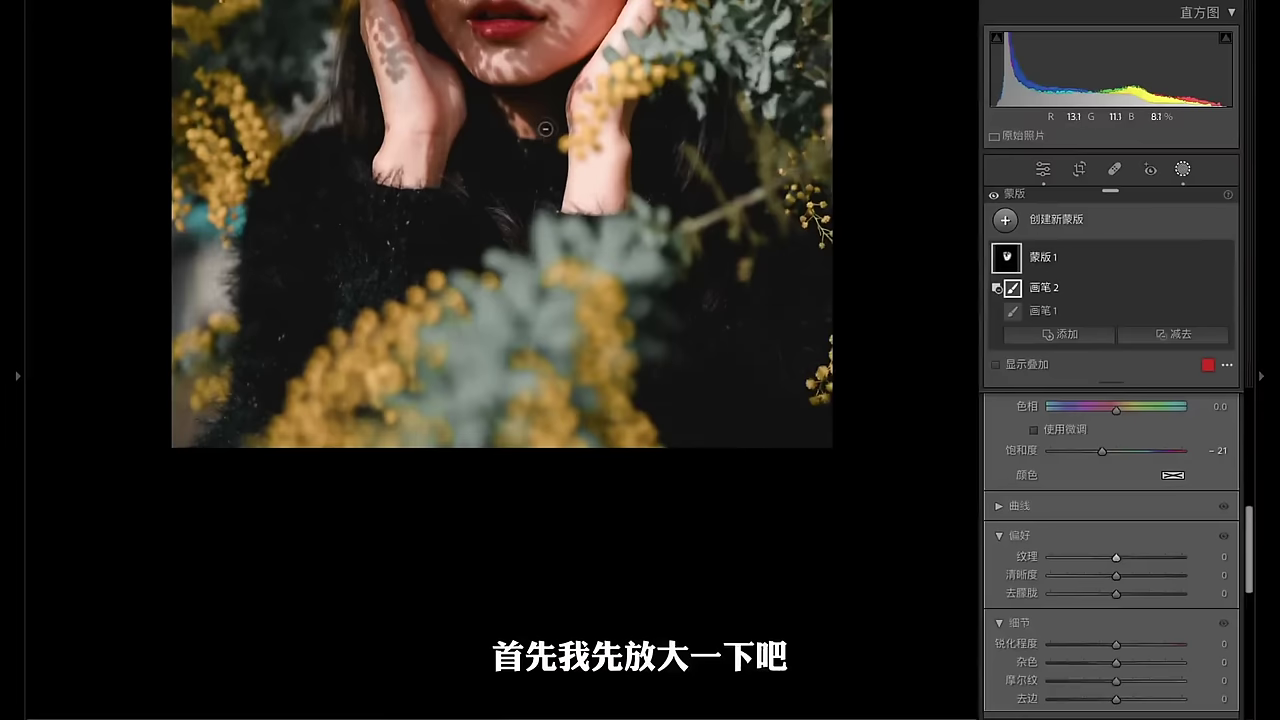
key("b")
key("b")
key("b")
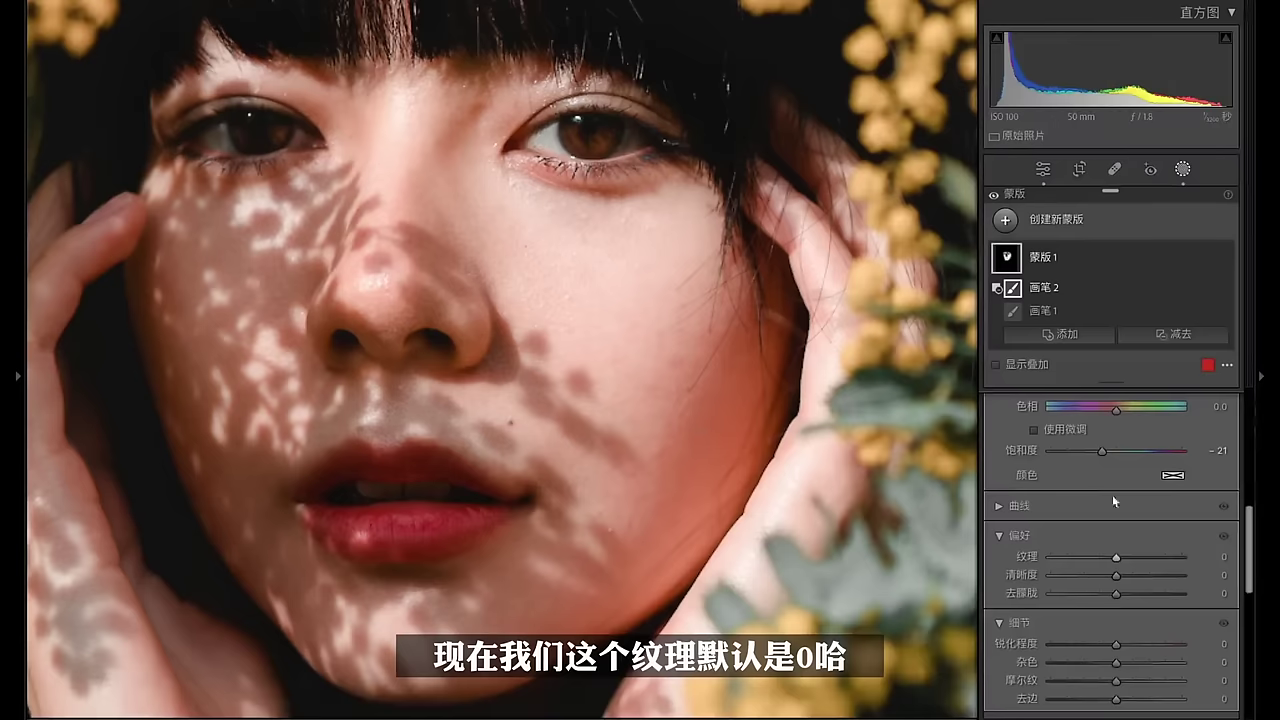
left_click_drag(1117, 566, 1007, 556)
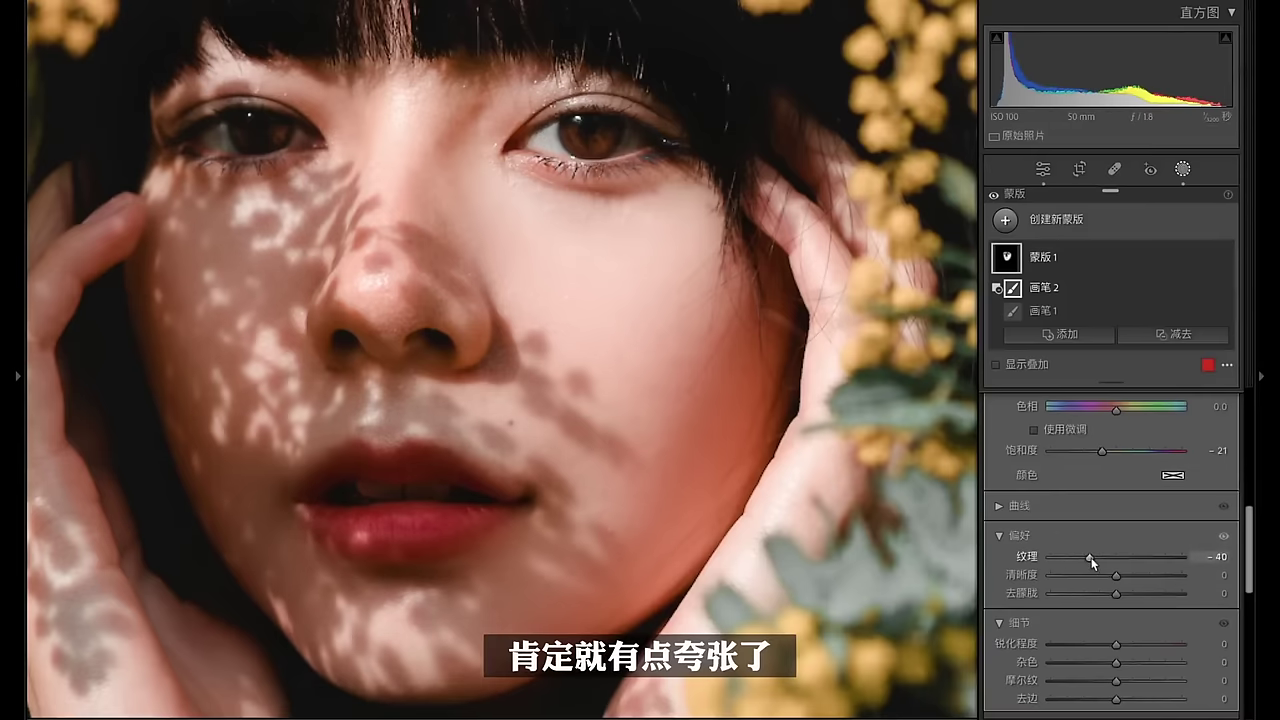
left_click_drag(1092, 562, 1107, 561)
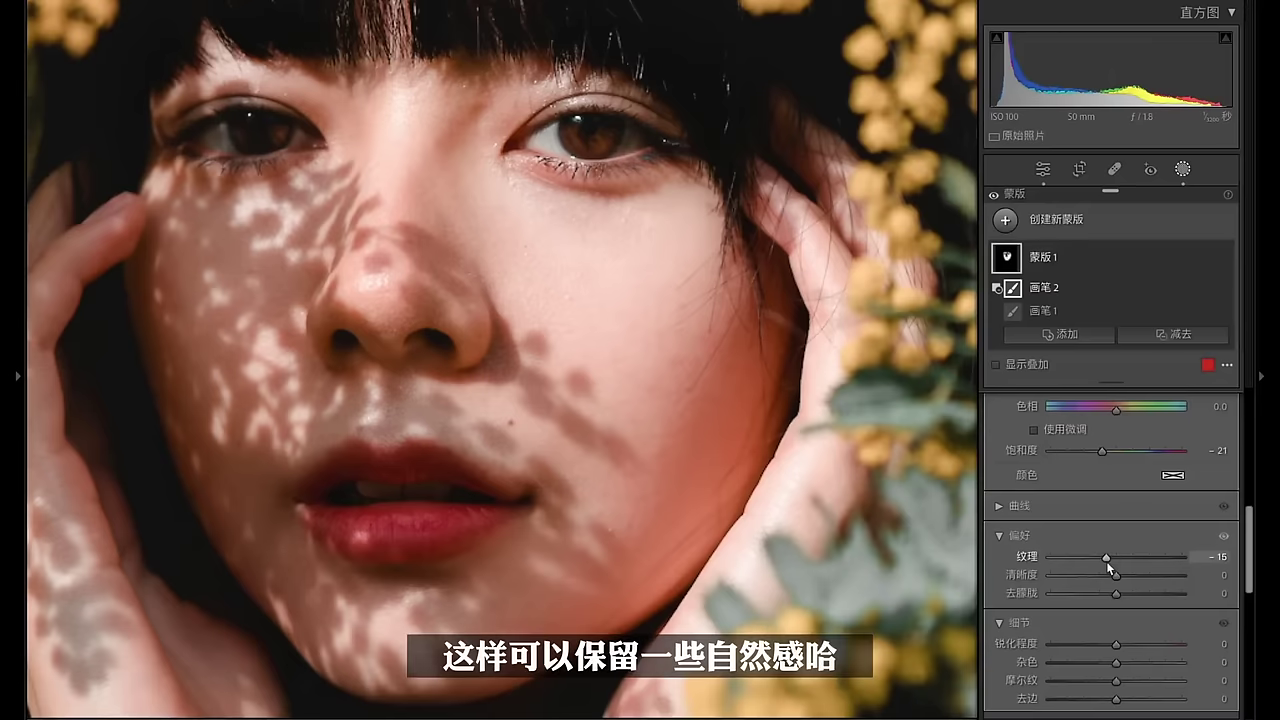
left_click_drag(1116, 577, 1013, 586)
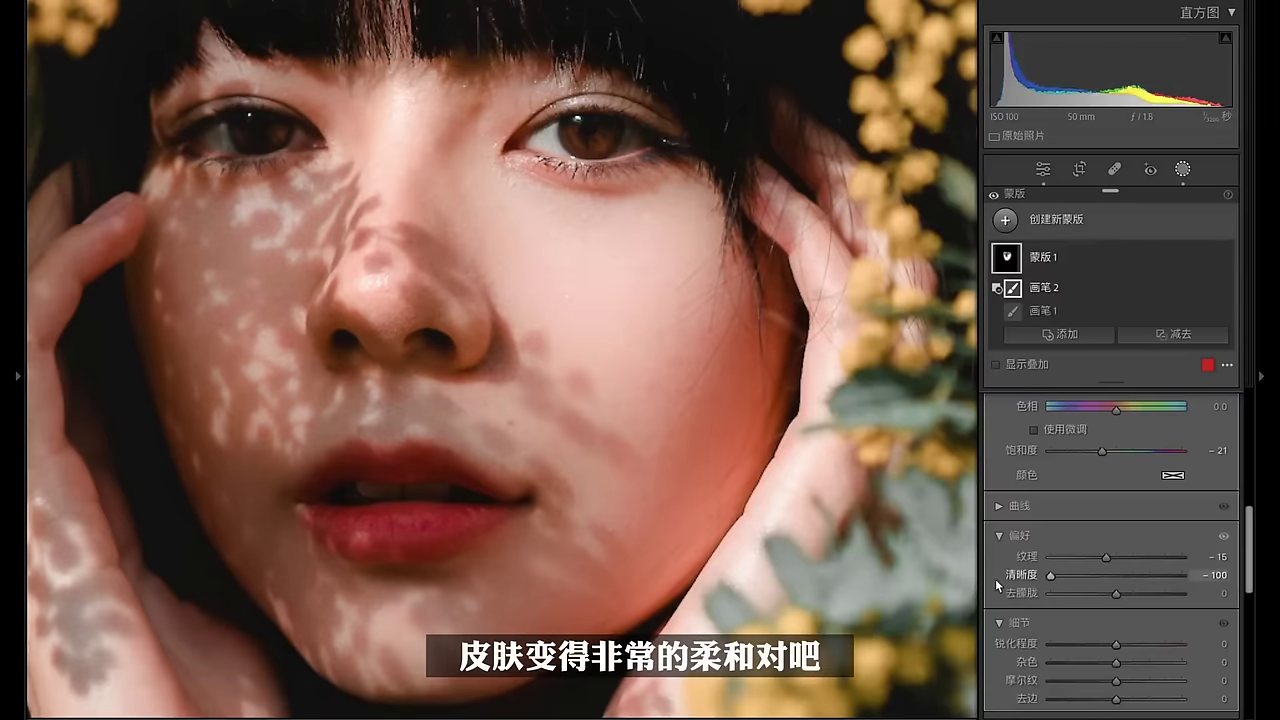
left_click_drag(1050, 577, 1097, 588)
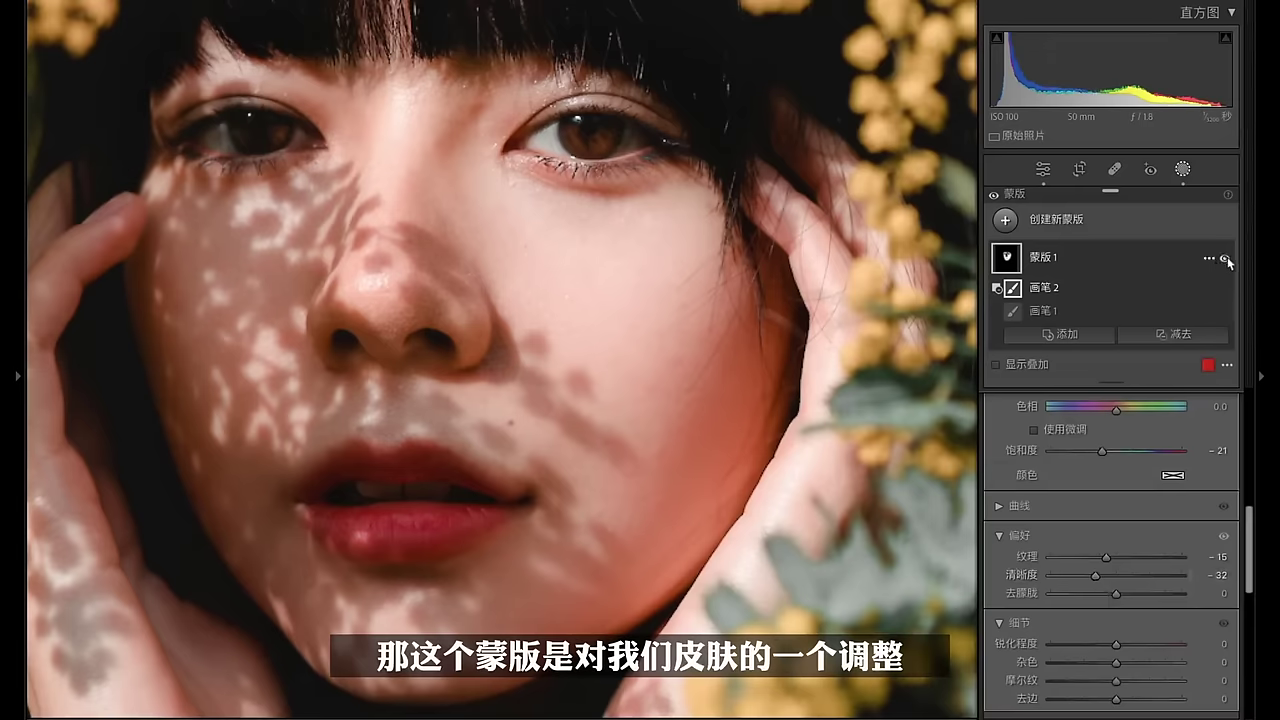
left_click(1226, 260)
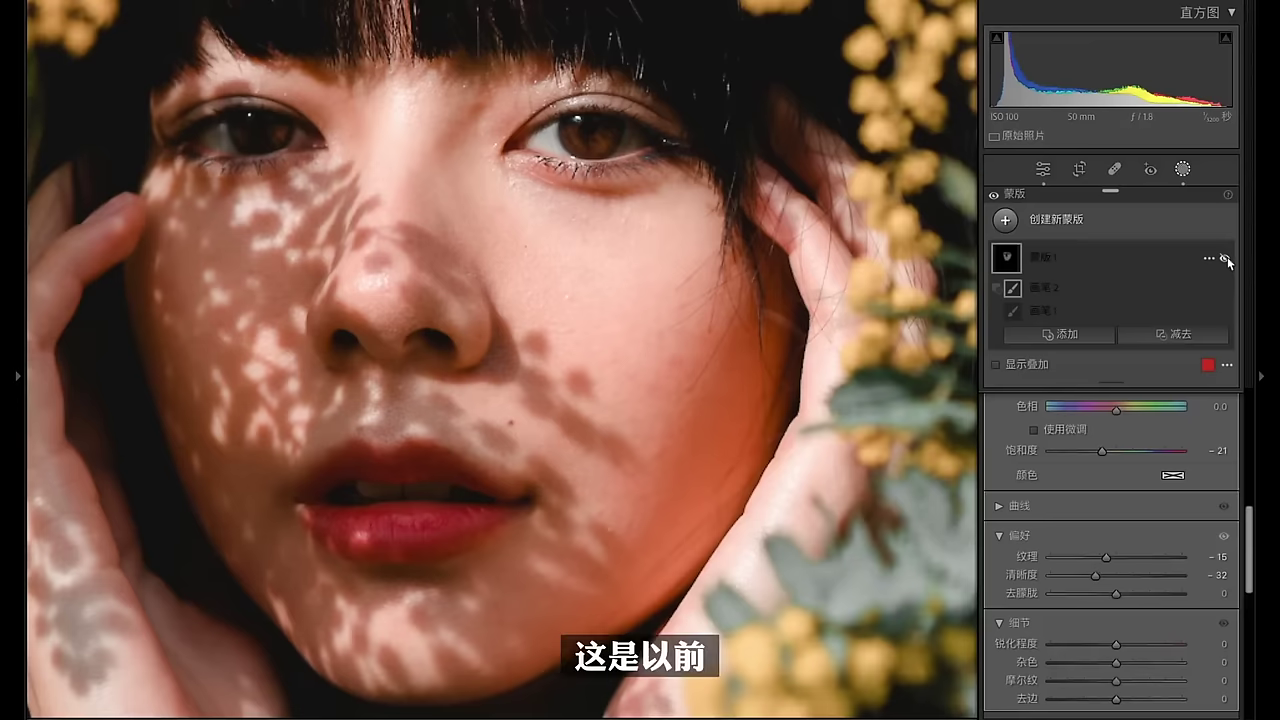
Turn the face mask back on and paint a new brush mask over both irises at size 1.4 with feather 100.
left_click(1226, 260)
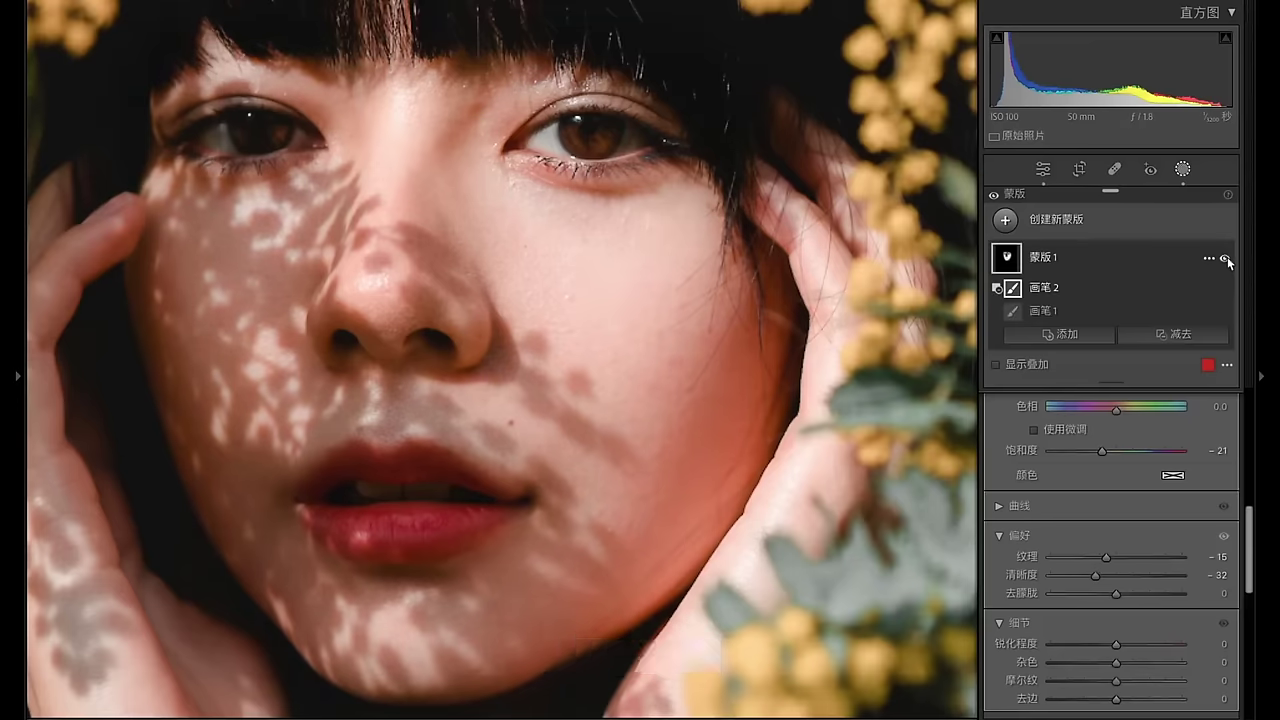
left_click(1006, 220)
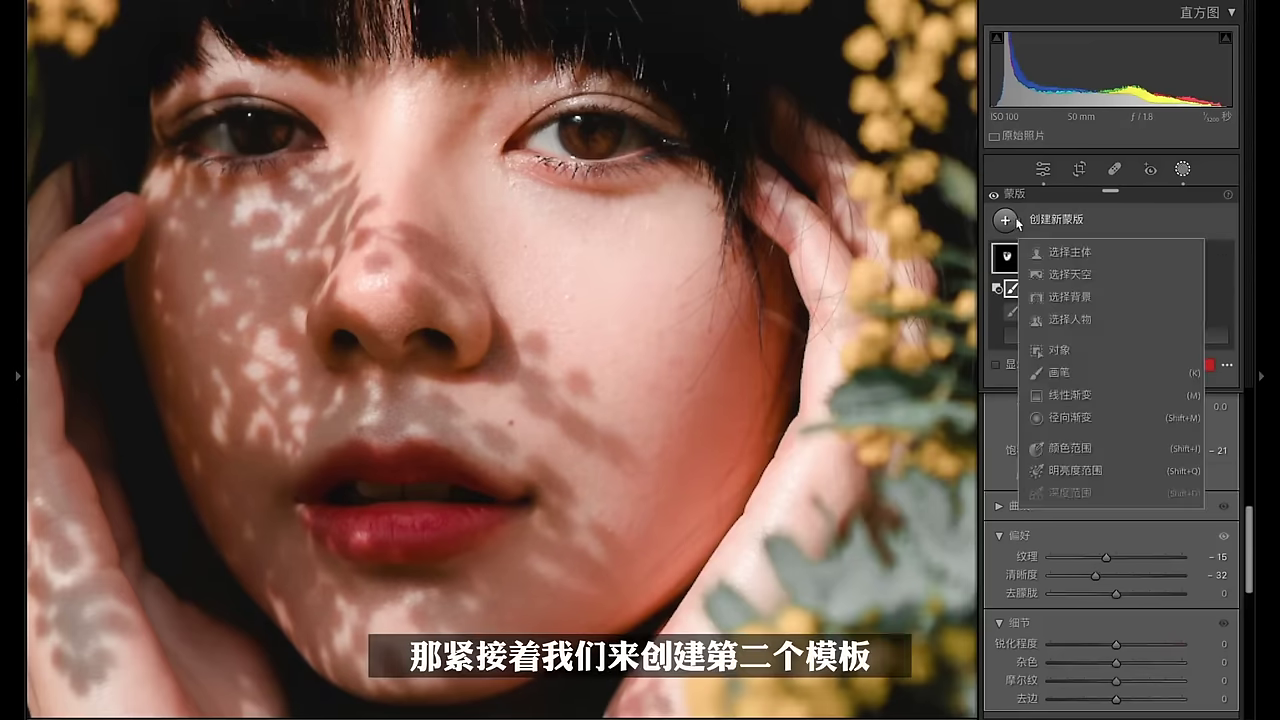
left_click(1058, 372)
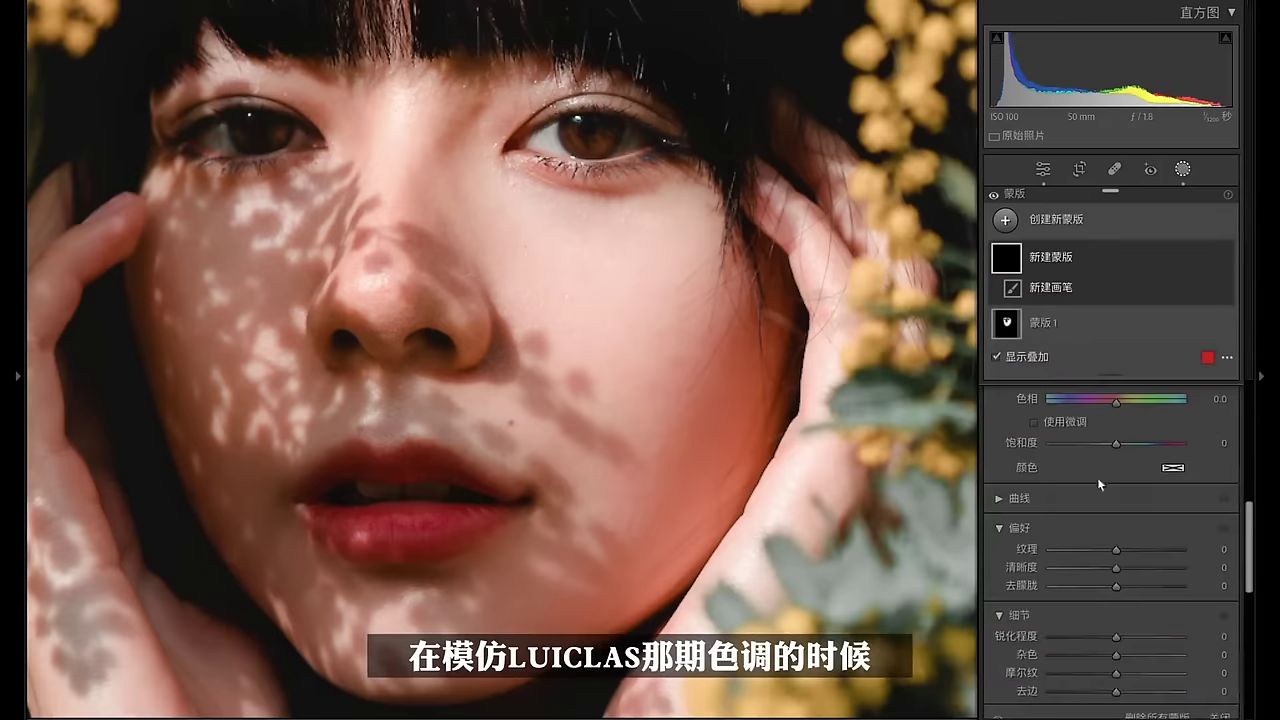
scroll(1086, 510, "down", 2)
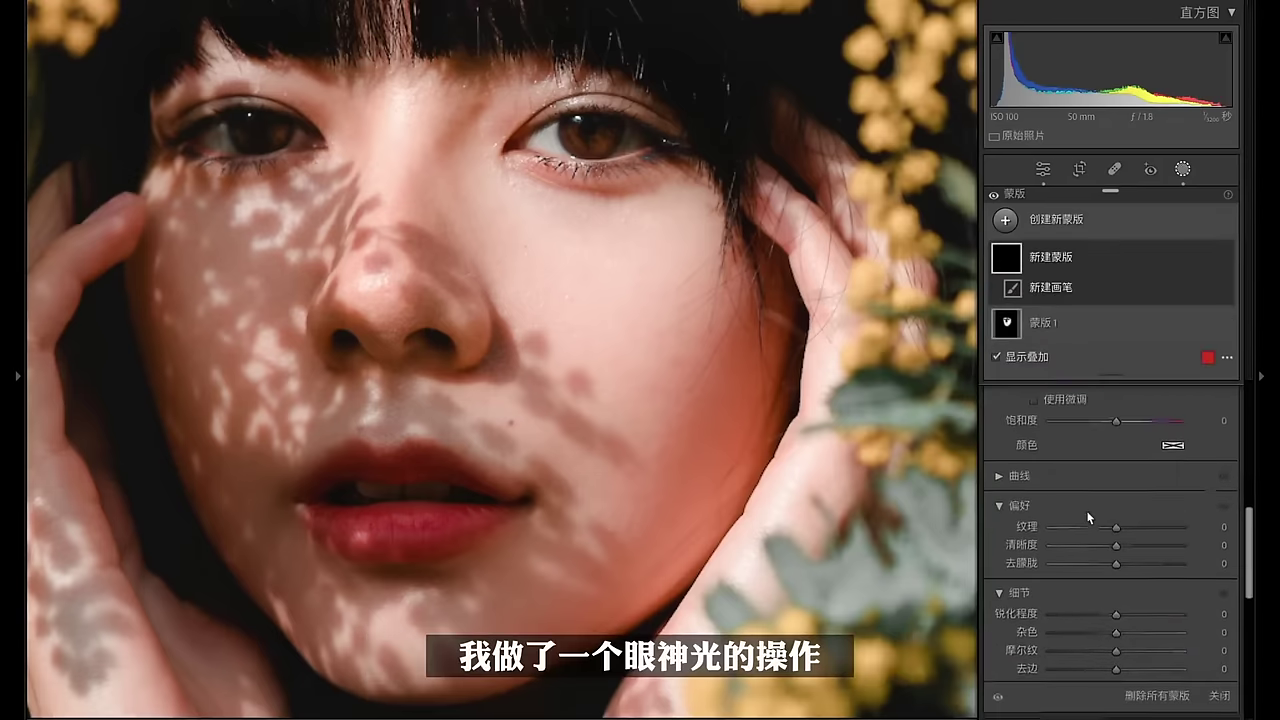
scroll(1086, 510, "up", 10)
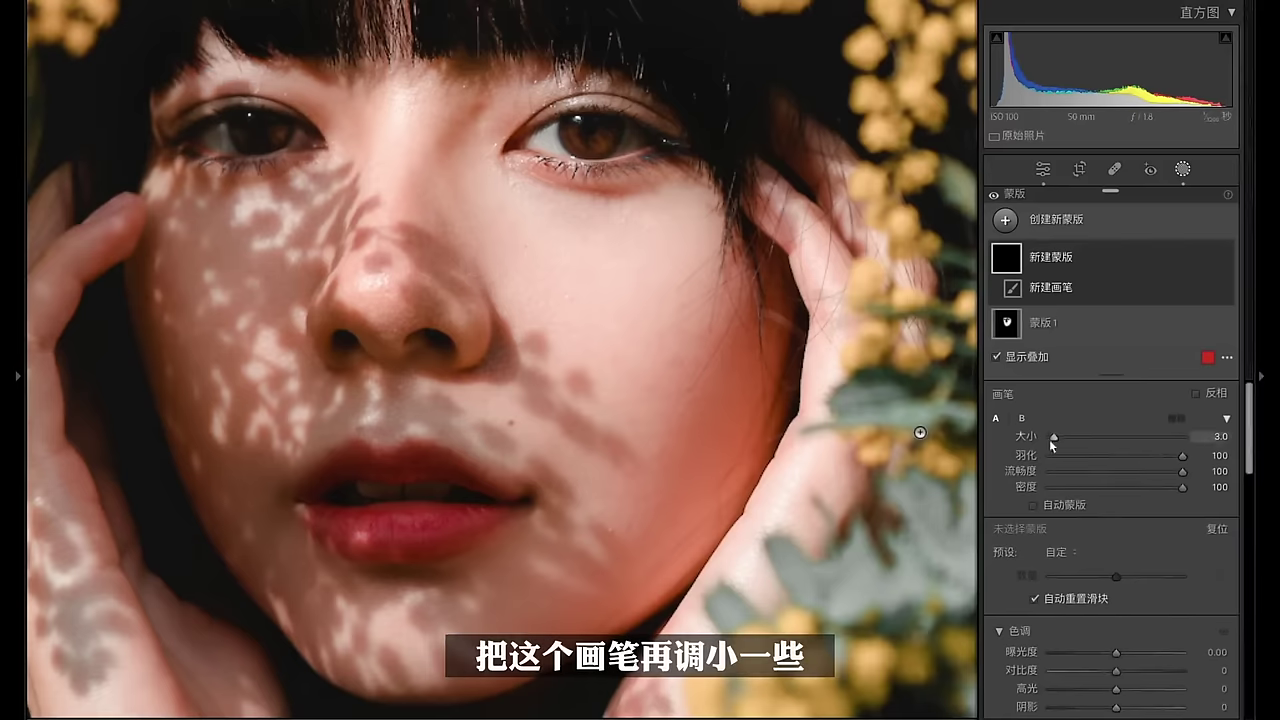
left_click_drag(1052, 437, 1049, 437)
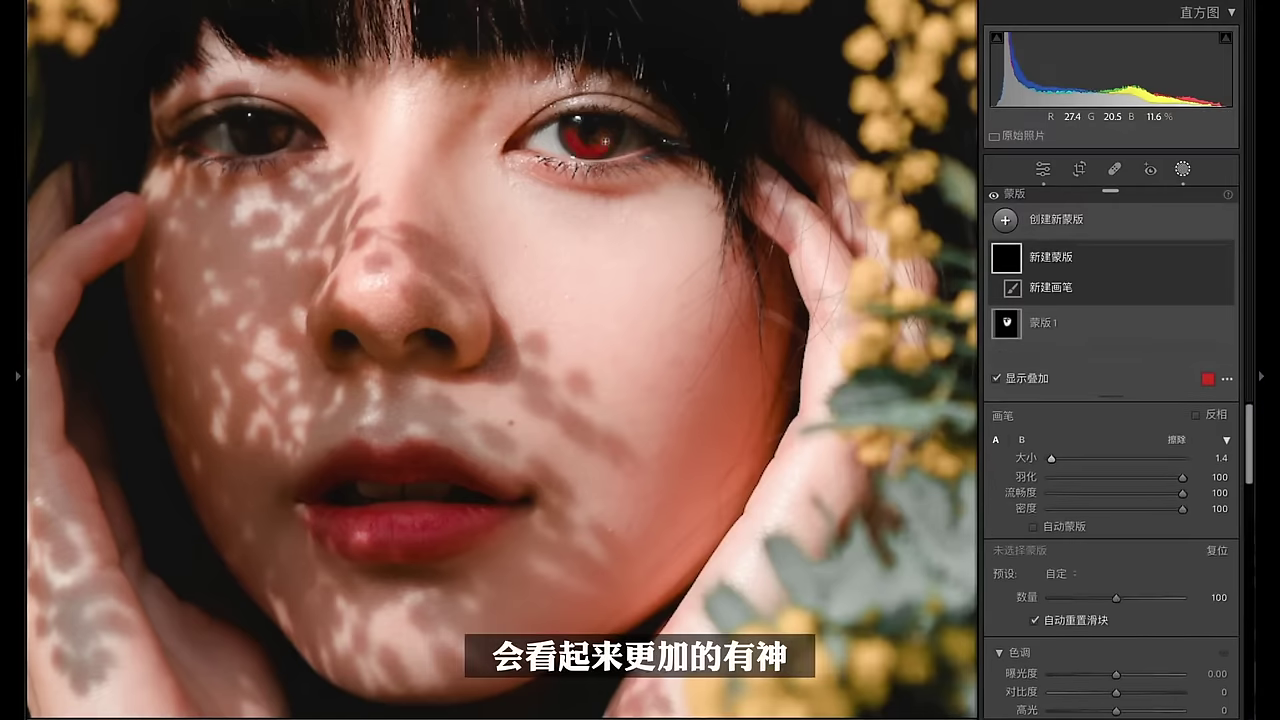
left_click_drag(285, 136, 237, 128)
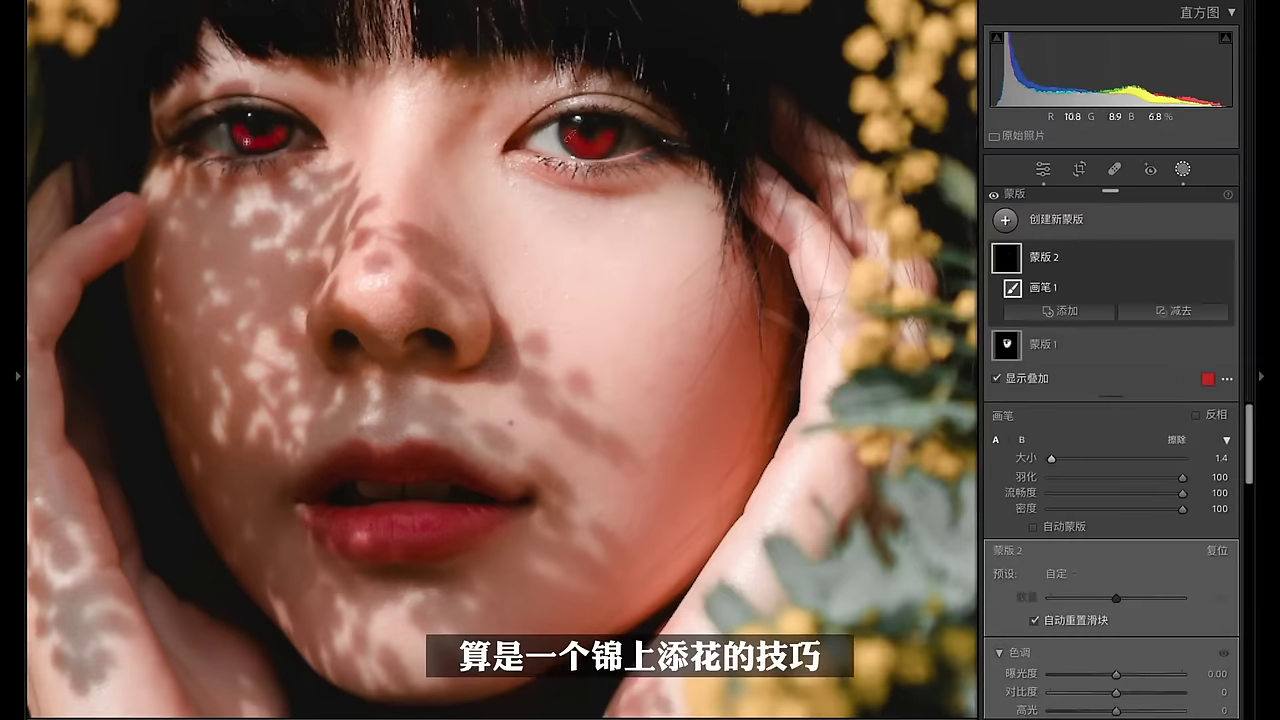
scroll(1167, 577, "down", 4)
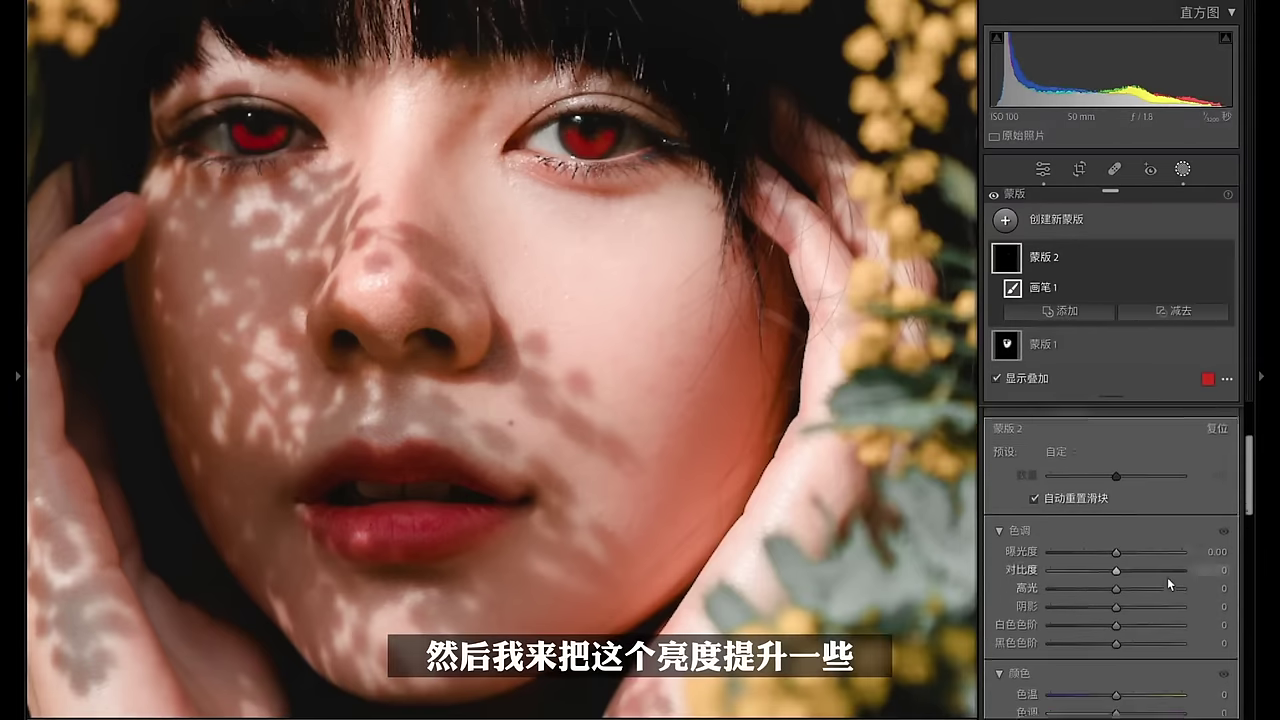
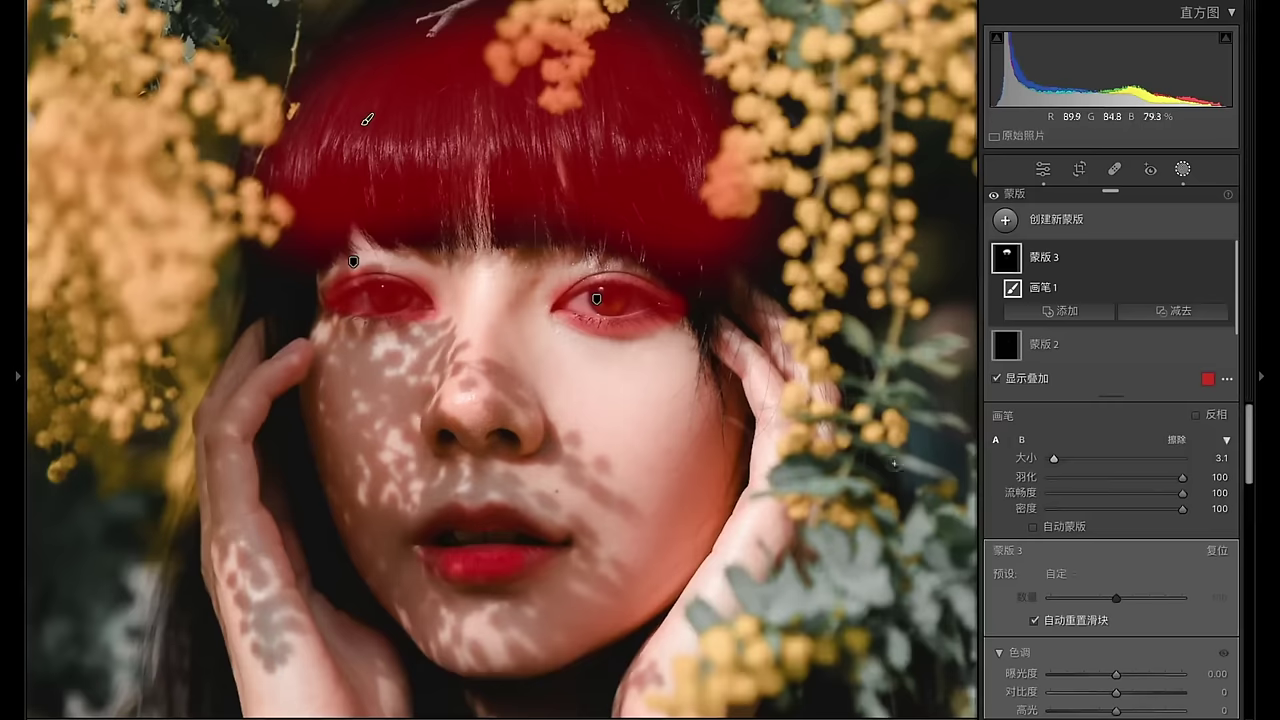
Adjust the tone of the painted hair mask slightly and set its clarity to 9.
scroll(1075, 534, "down", 3)
left_click_drag(1116, 521, 1122, 527)
scroll(1122, 521, "down", 5)
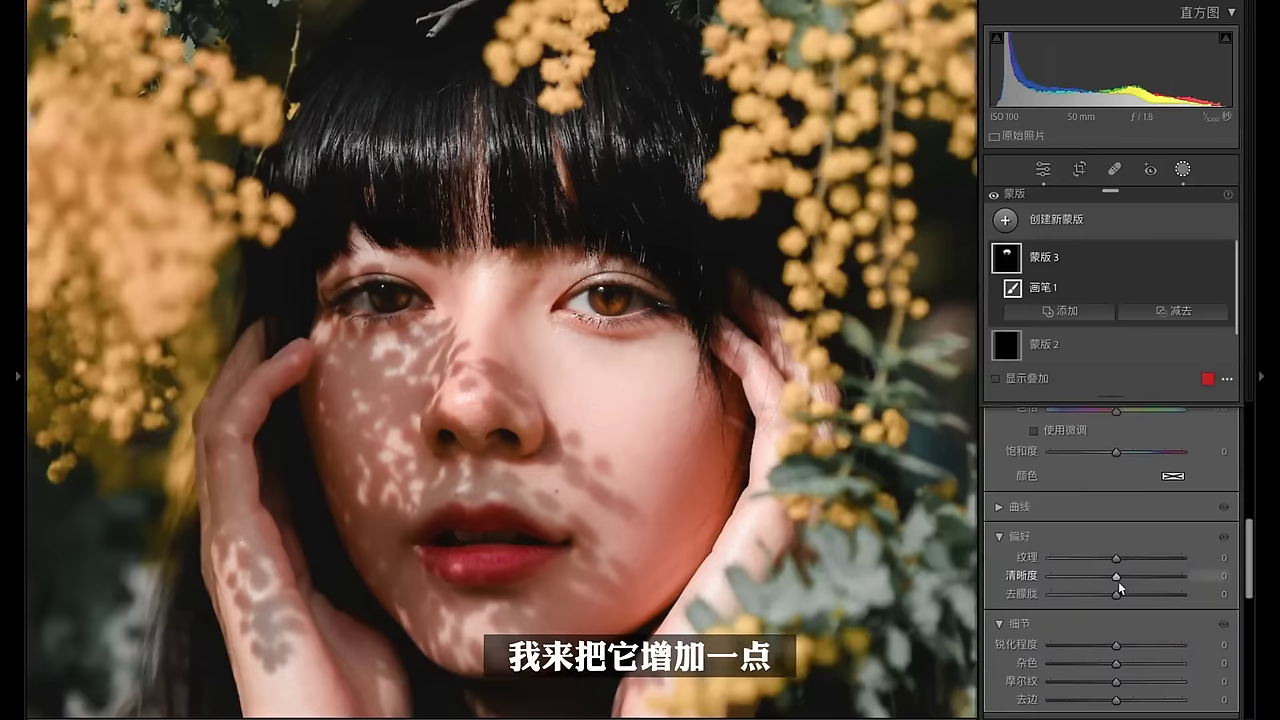
left_click_drag(1124, 590, 1127, 590)
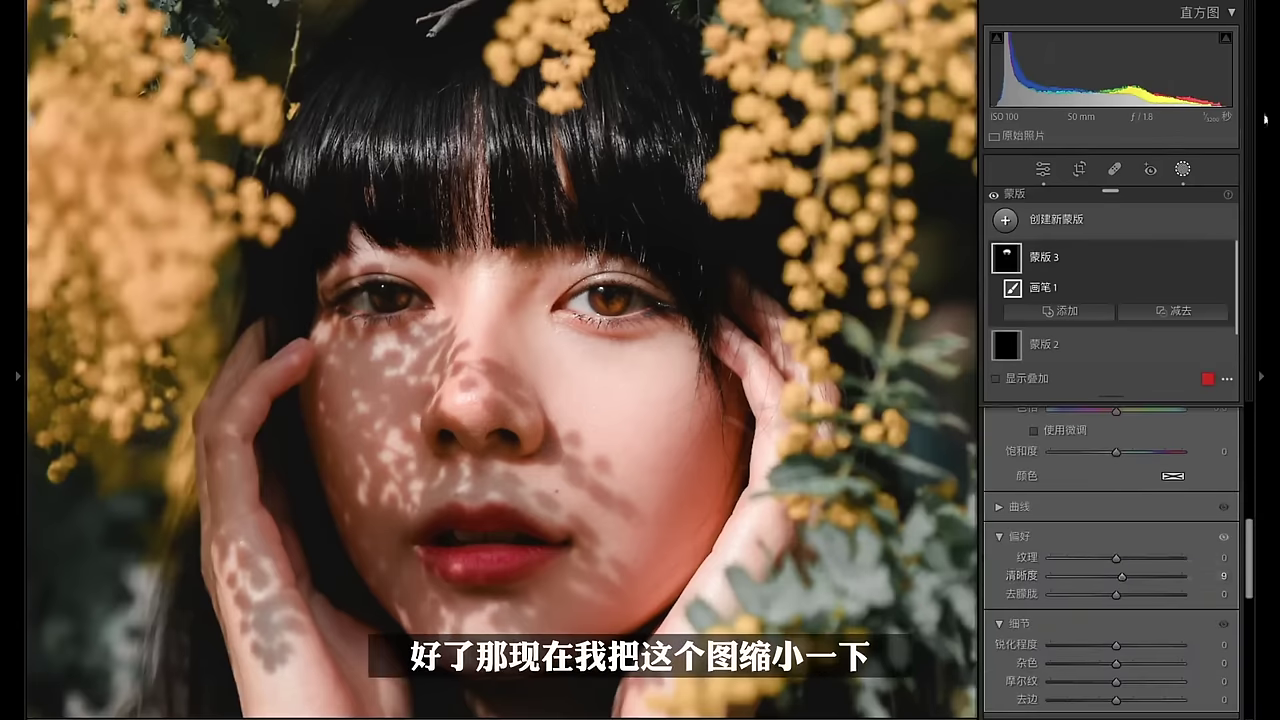
View the whole photo and switch all three masks off and on to compare their combined effect.
left_click(1192, 166)
key("z")
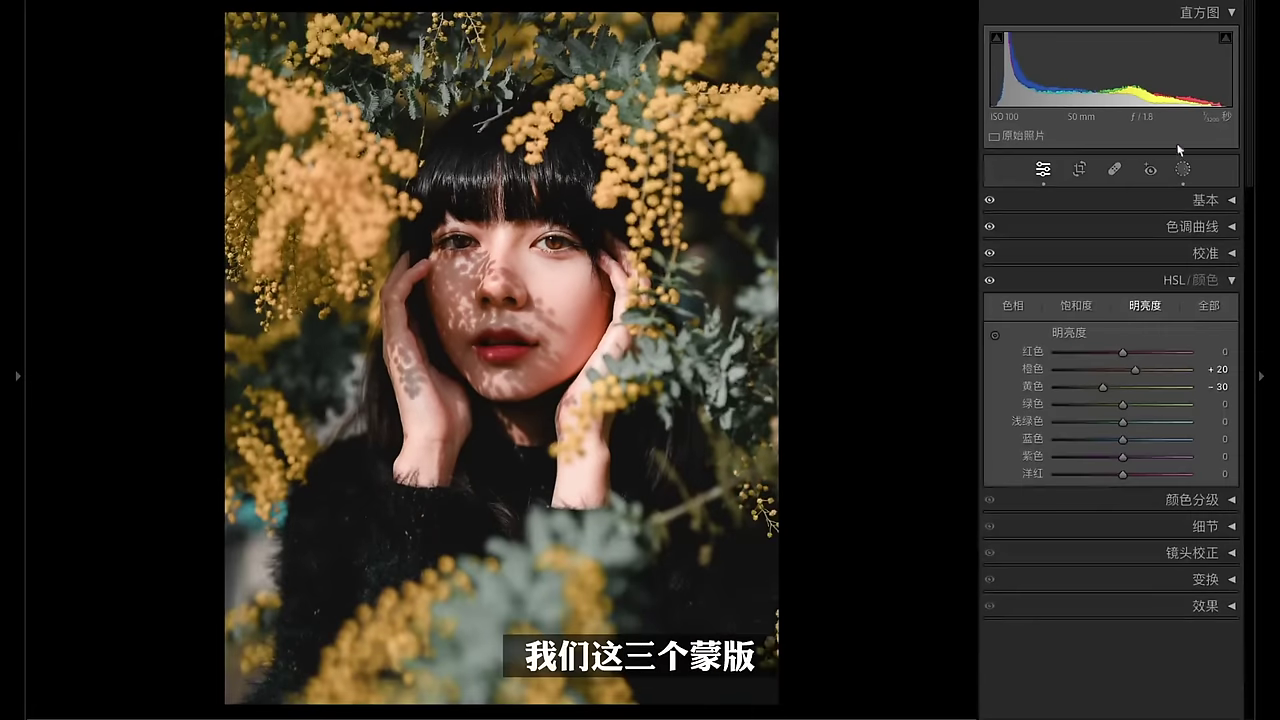
left_click(1183, 170)
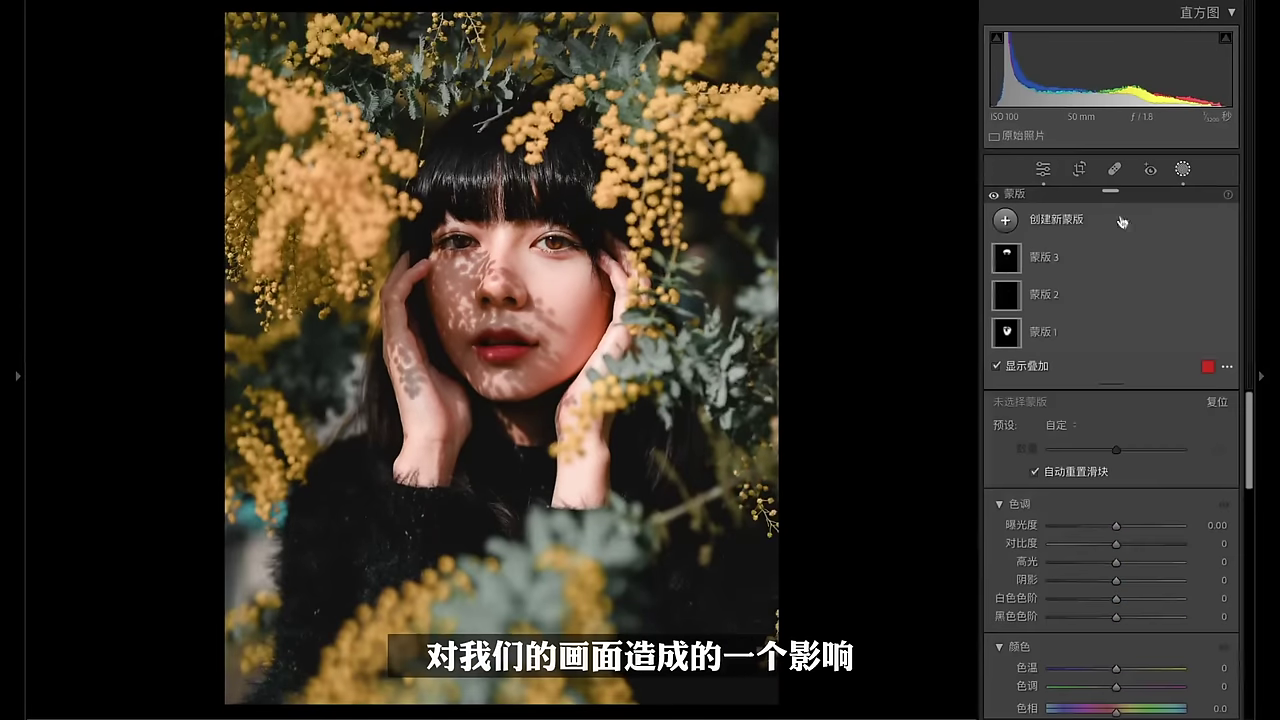
left_click(994, 196)
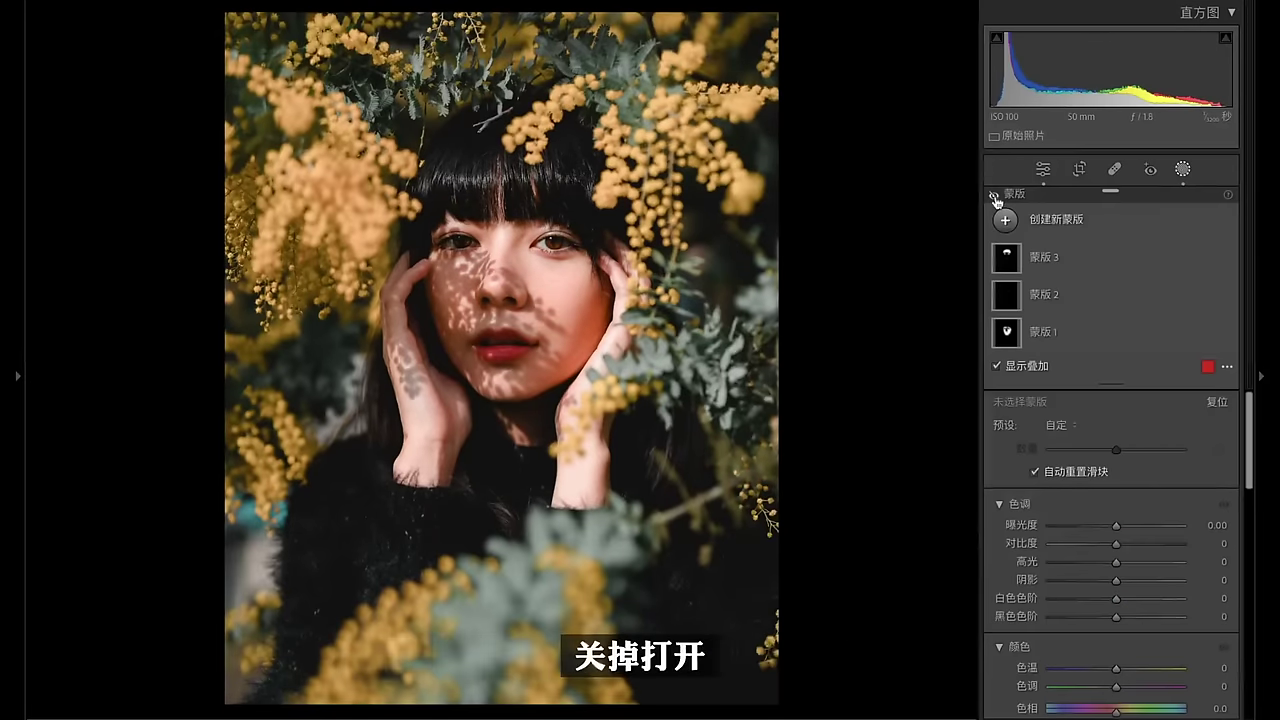
left_click(994, 196)
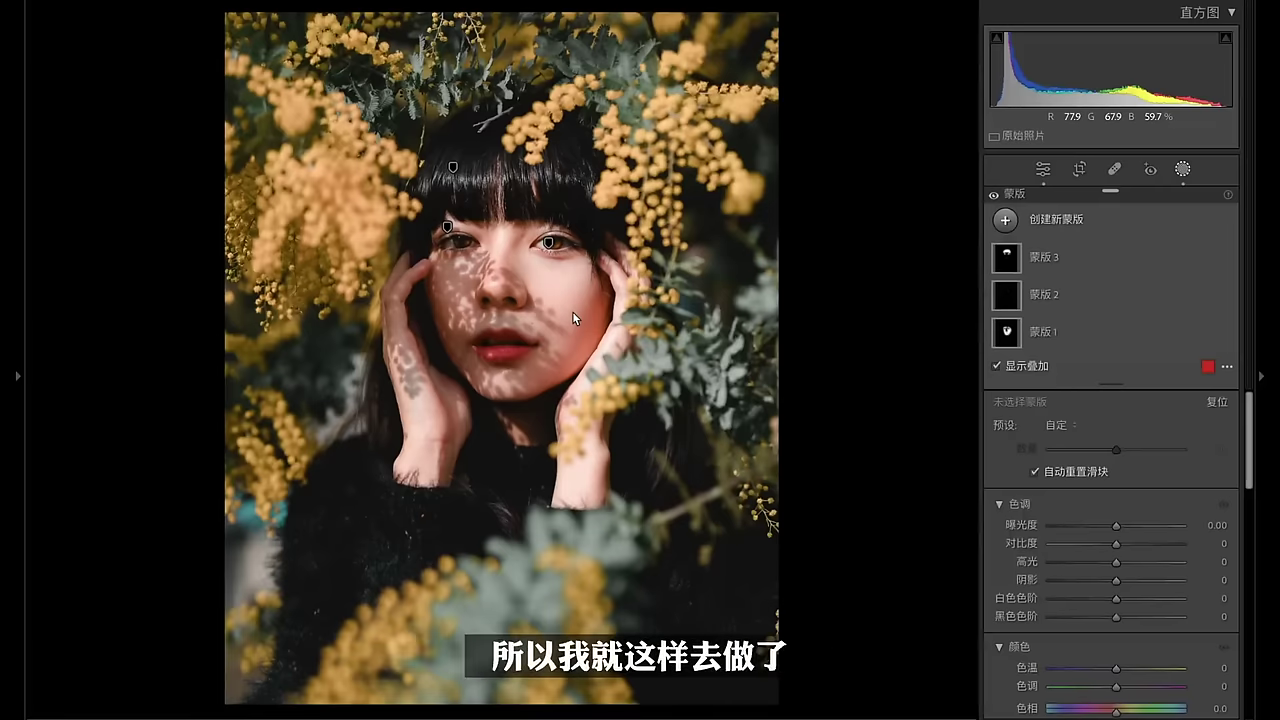
left_click(1183, 169)
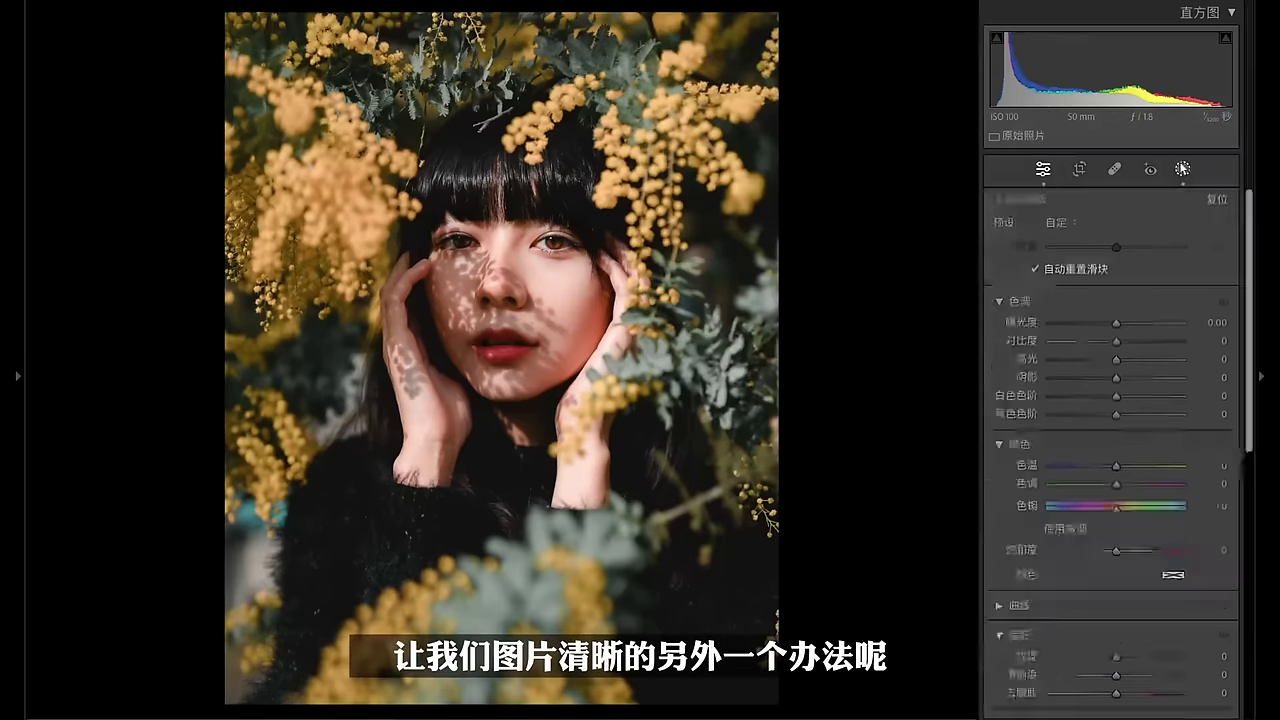
Sharpen the photo in the detail settings with amount 117 and masking 91, judging it close up on the face.
left_click(1230, 280)
left_click(1205, 334)
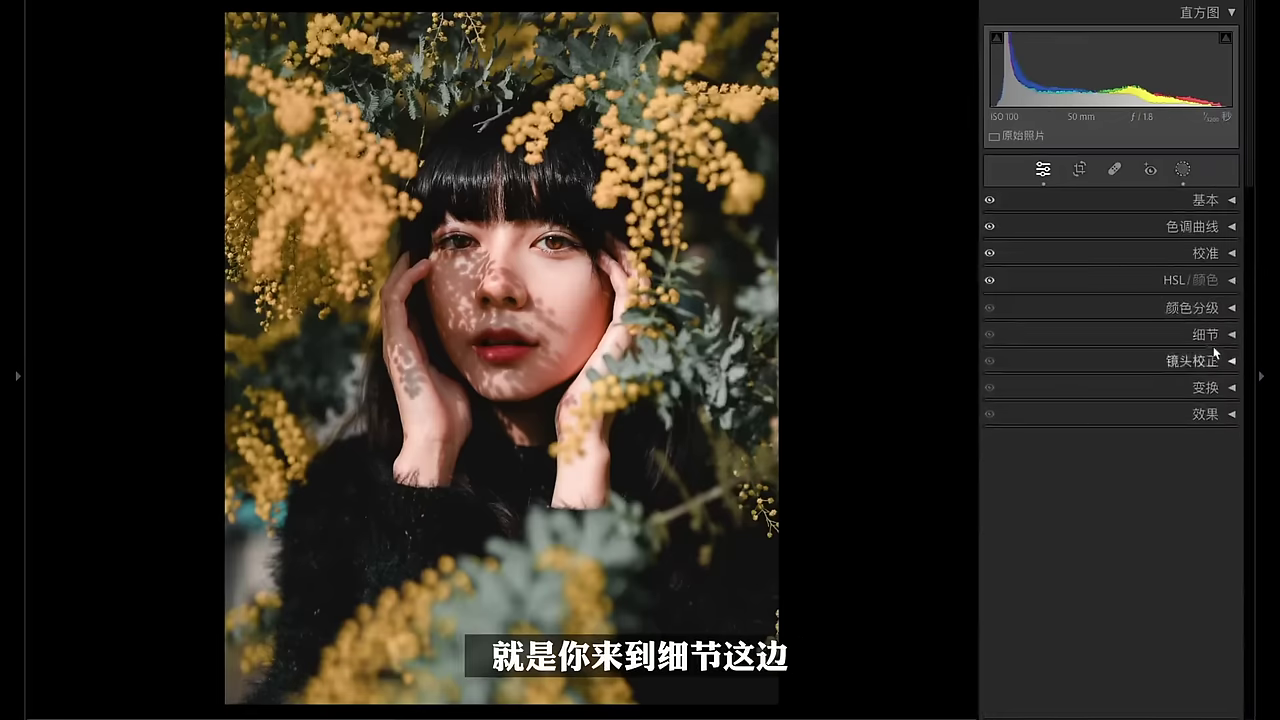
scroll(1205, 368, "down", 3)
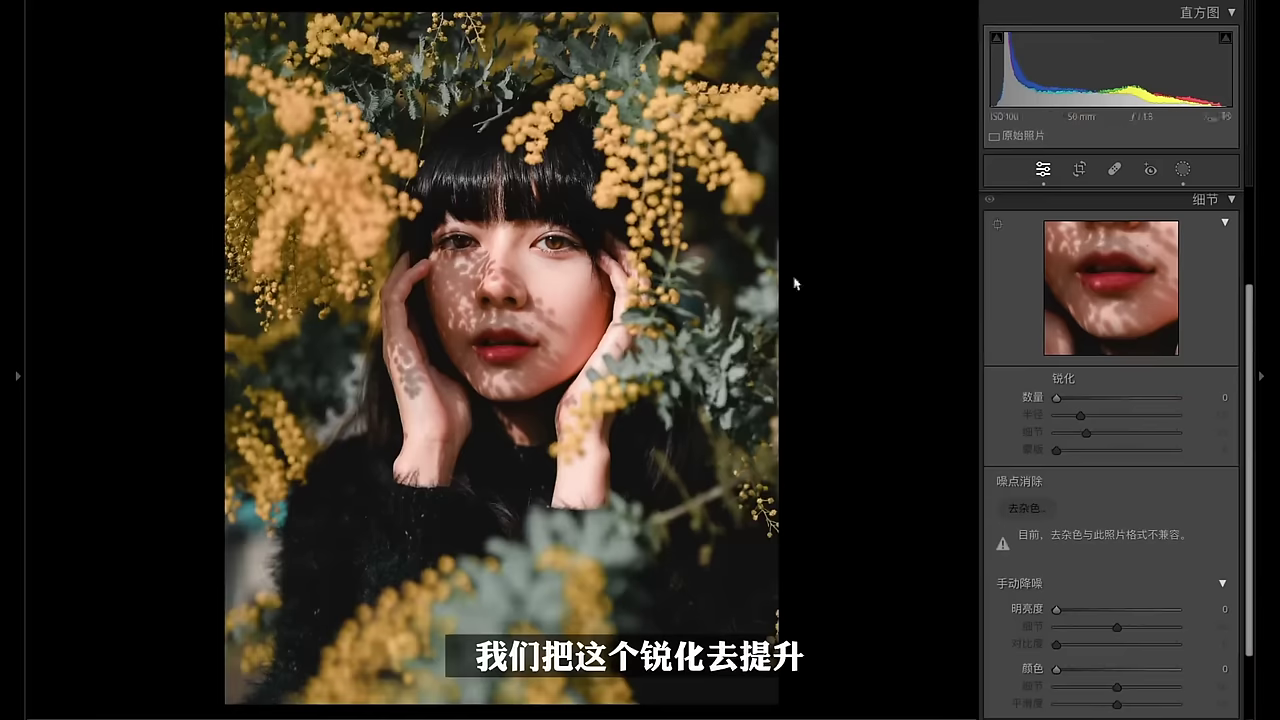
left_click(473, 301)
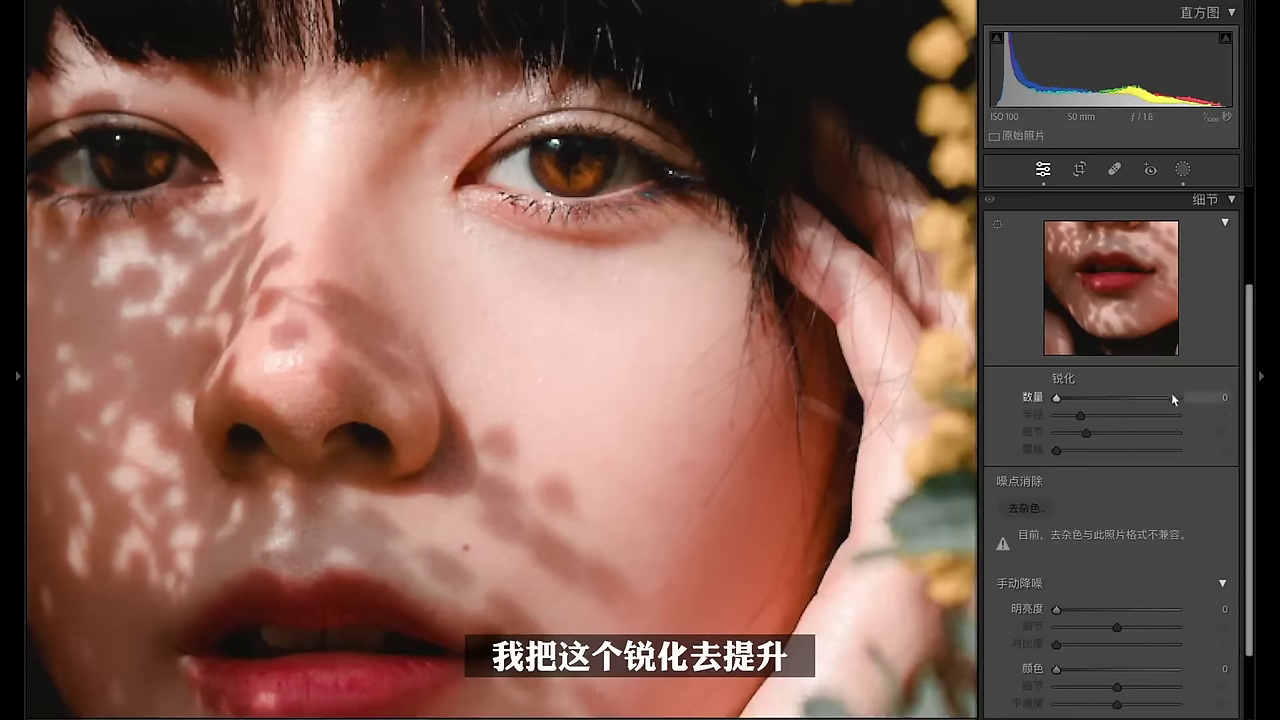
left_click_drag(1095, 400, 1207, 410)
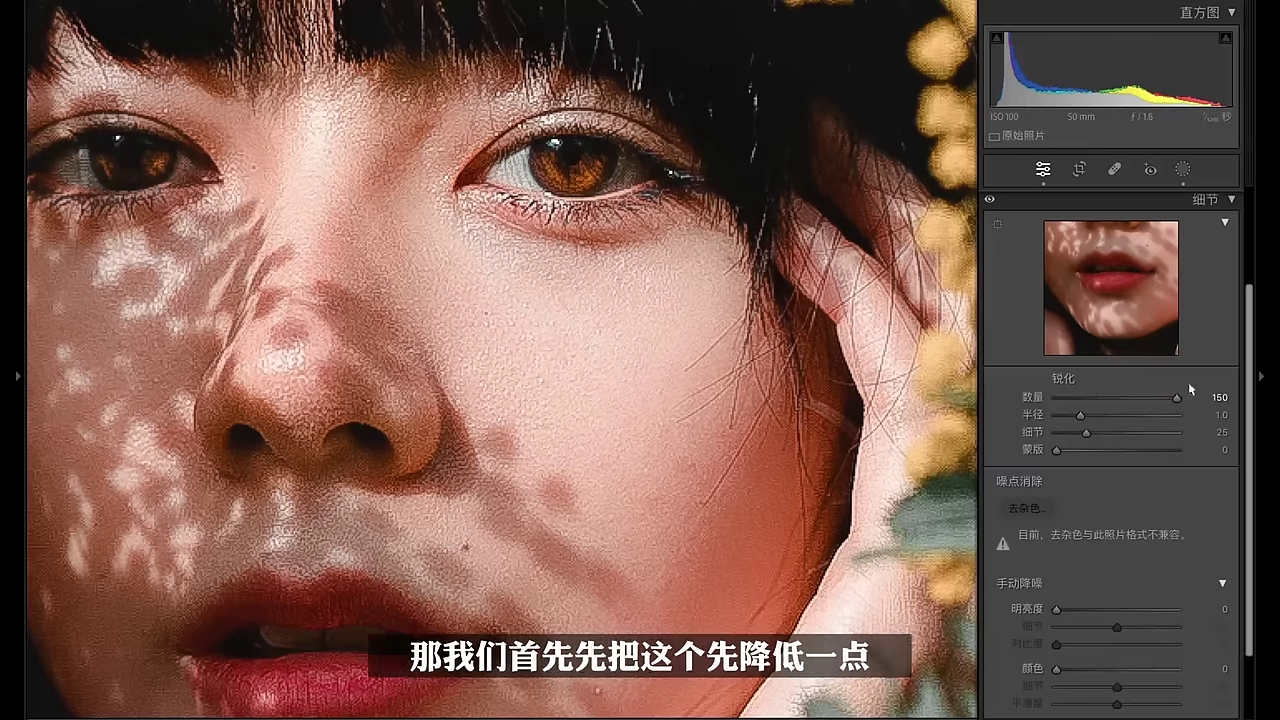
left_click_drag(1152, 400, 1150, 400)
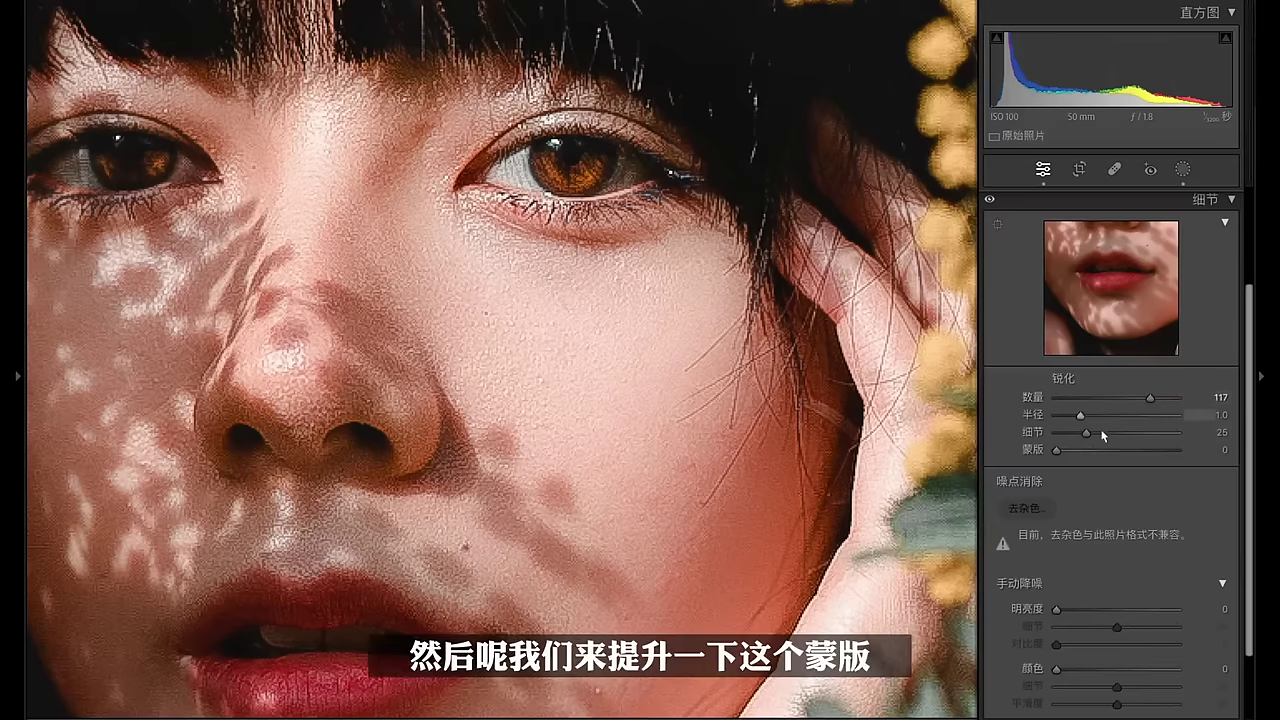
left_click_drag(1054, 449, 1163, 458)
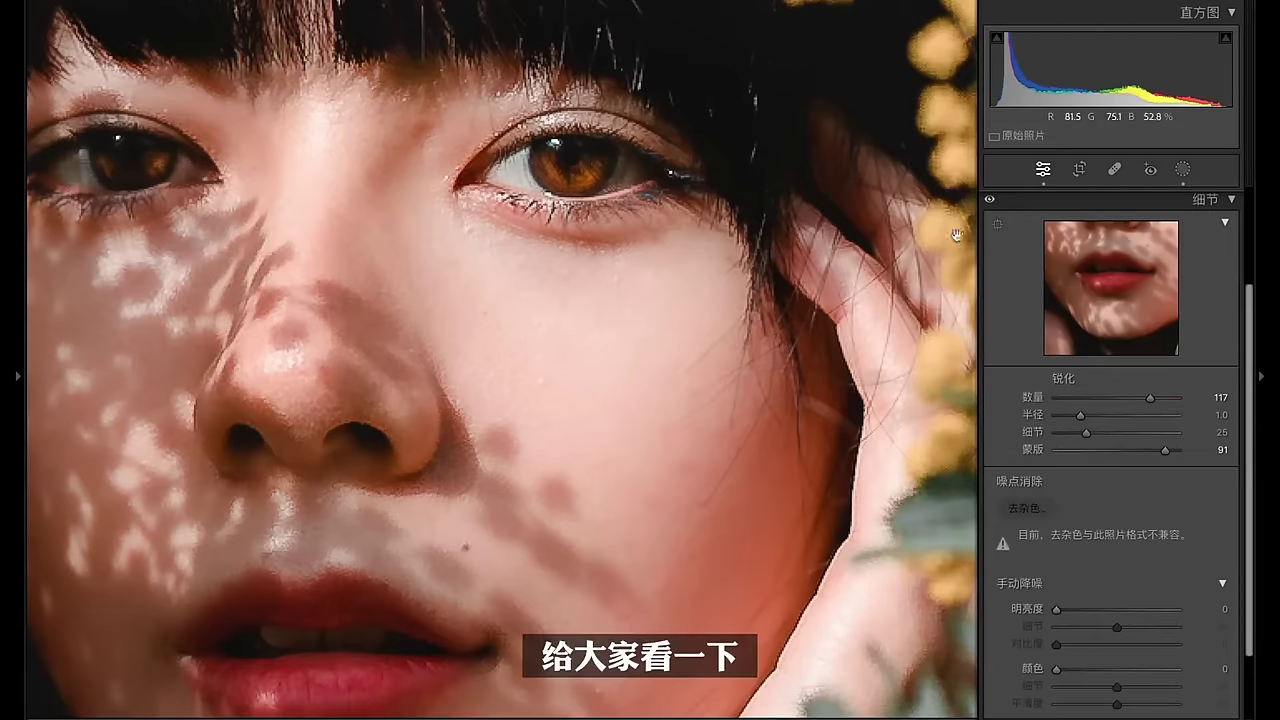
Inspect the eyes and hair close up with sharpening switched off and on, and return to the whole photo.
left_click_drag(575, 183, 584, 438)
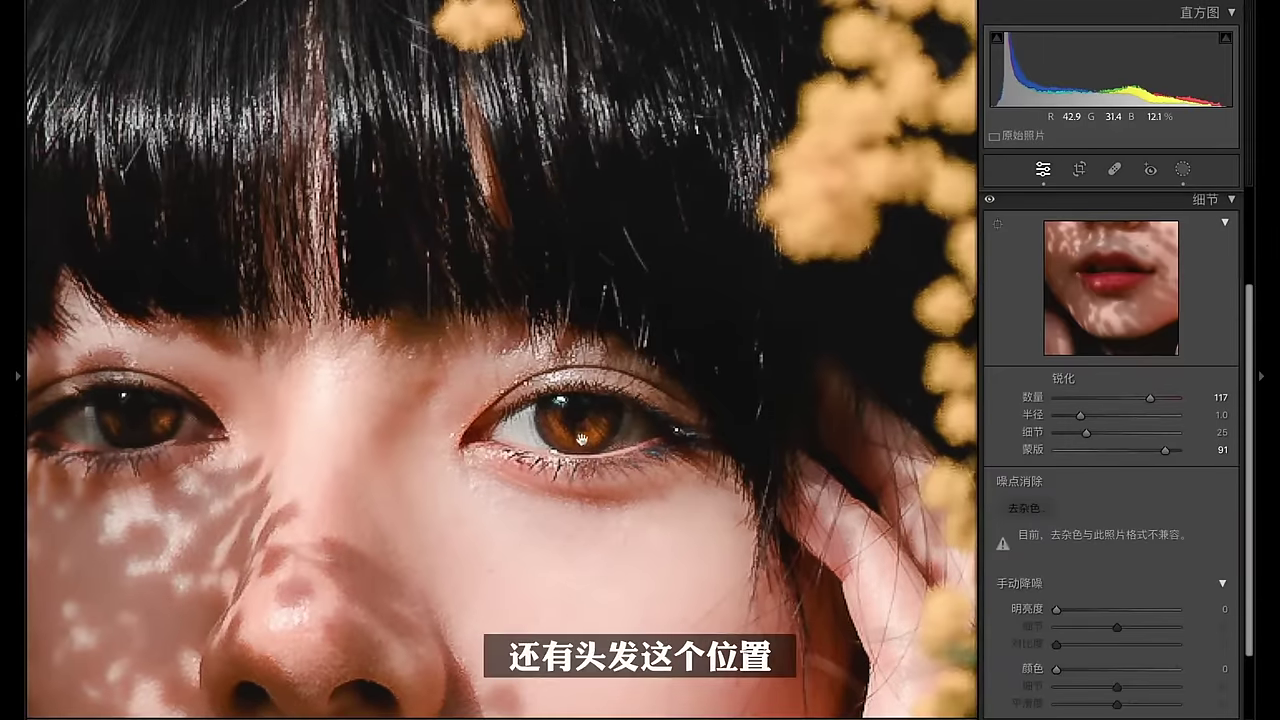
left_click(992, 202)
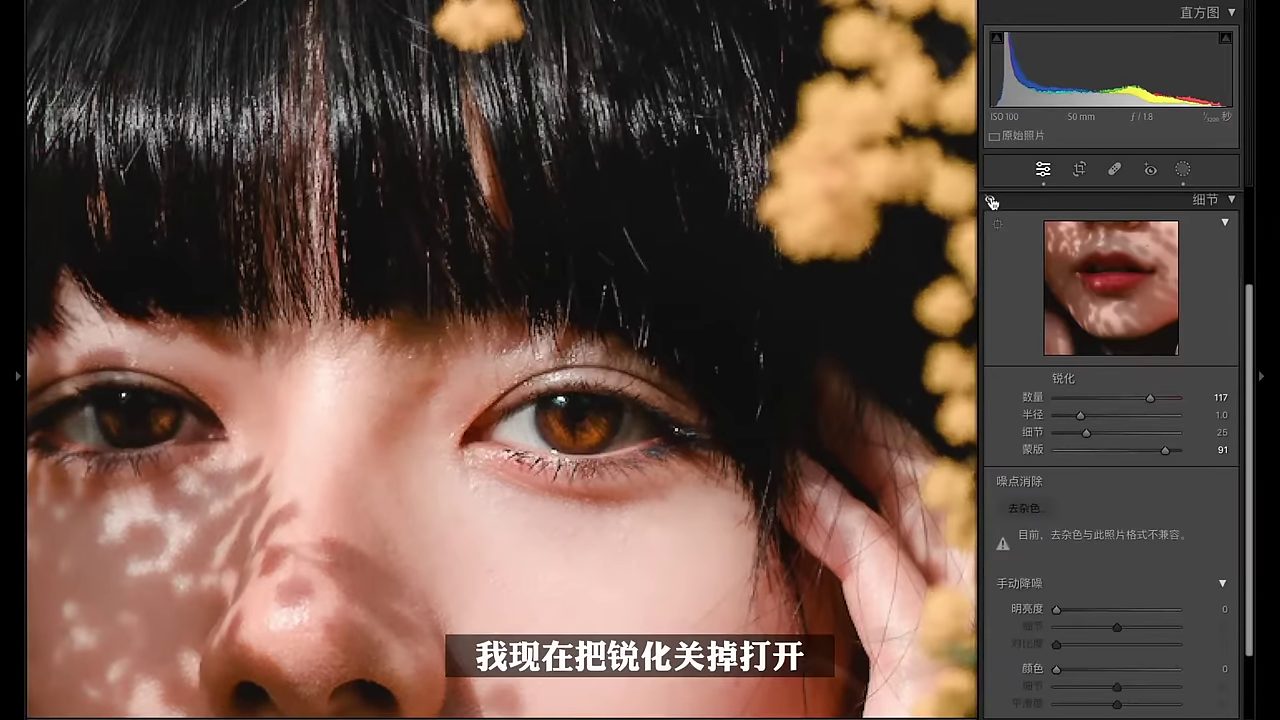
left_click(992, 202)
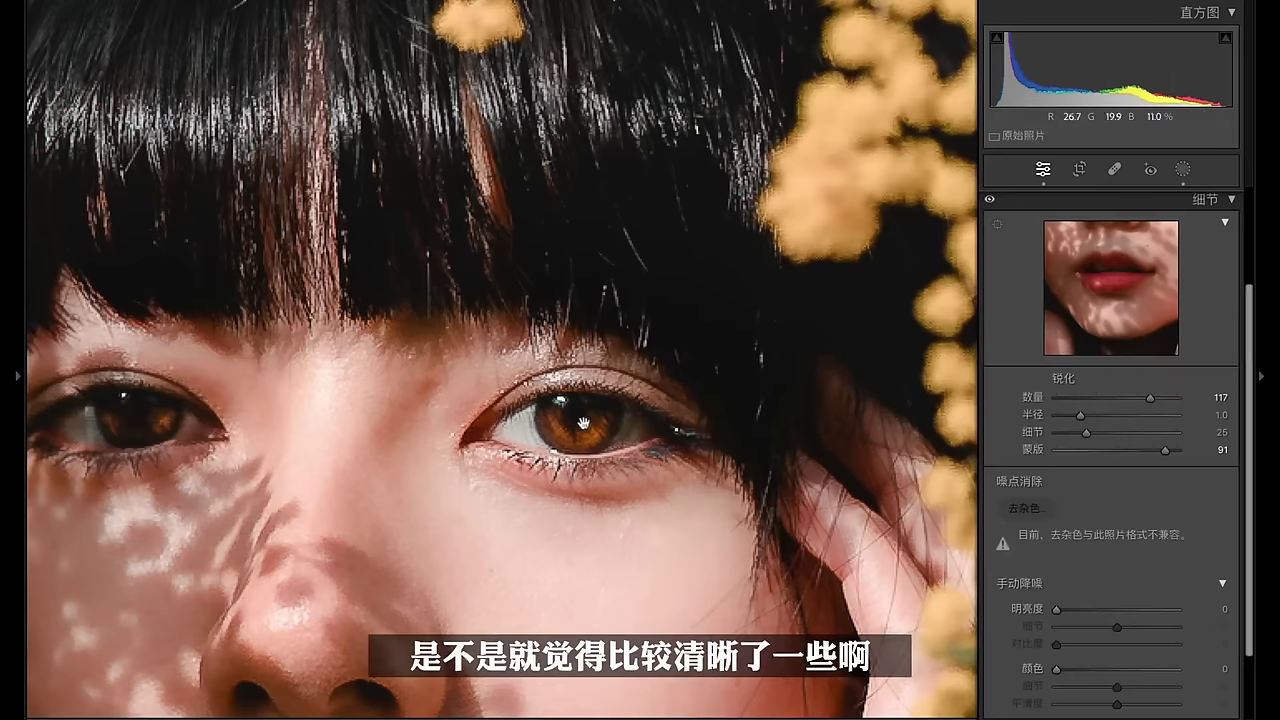
left_click(616, 423)
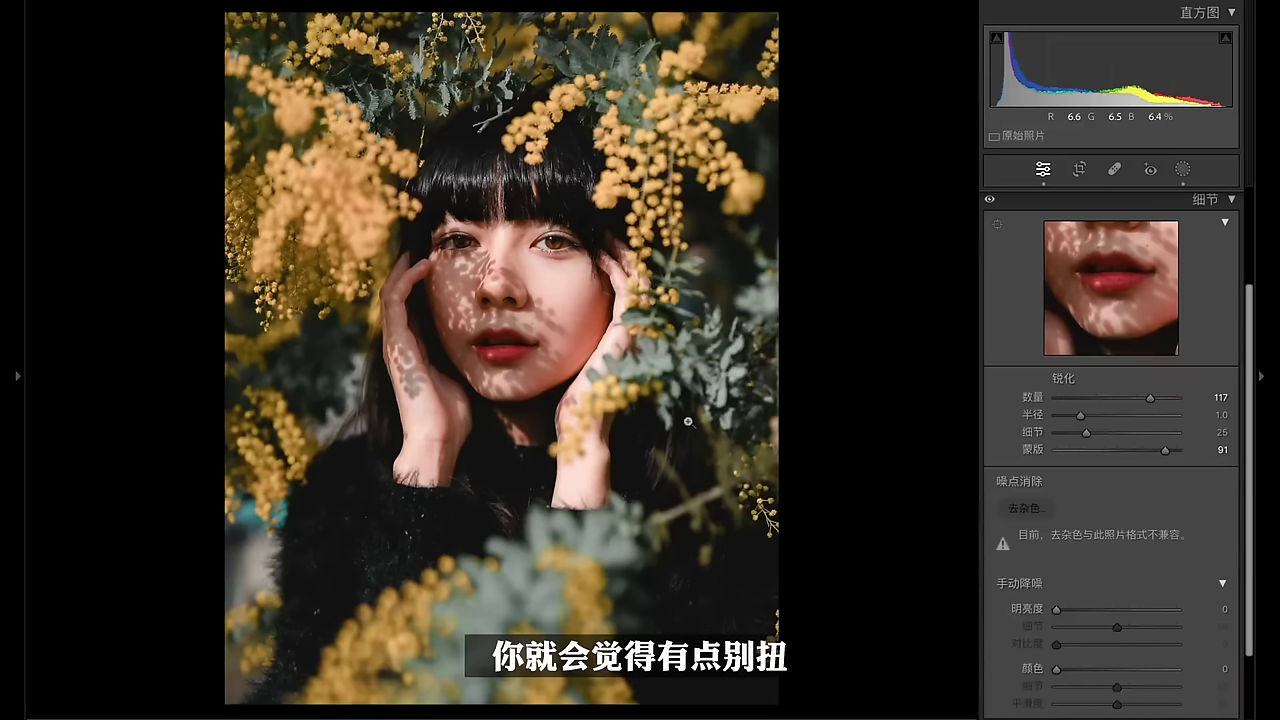
Open colour grading for the shadows and add a red tint at hue 0 and saturation 27, checking the histogram.
left_click(1212, 207)
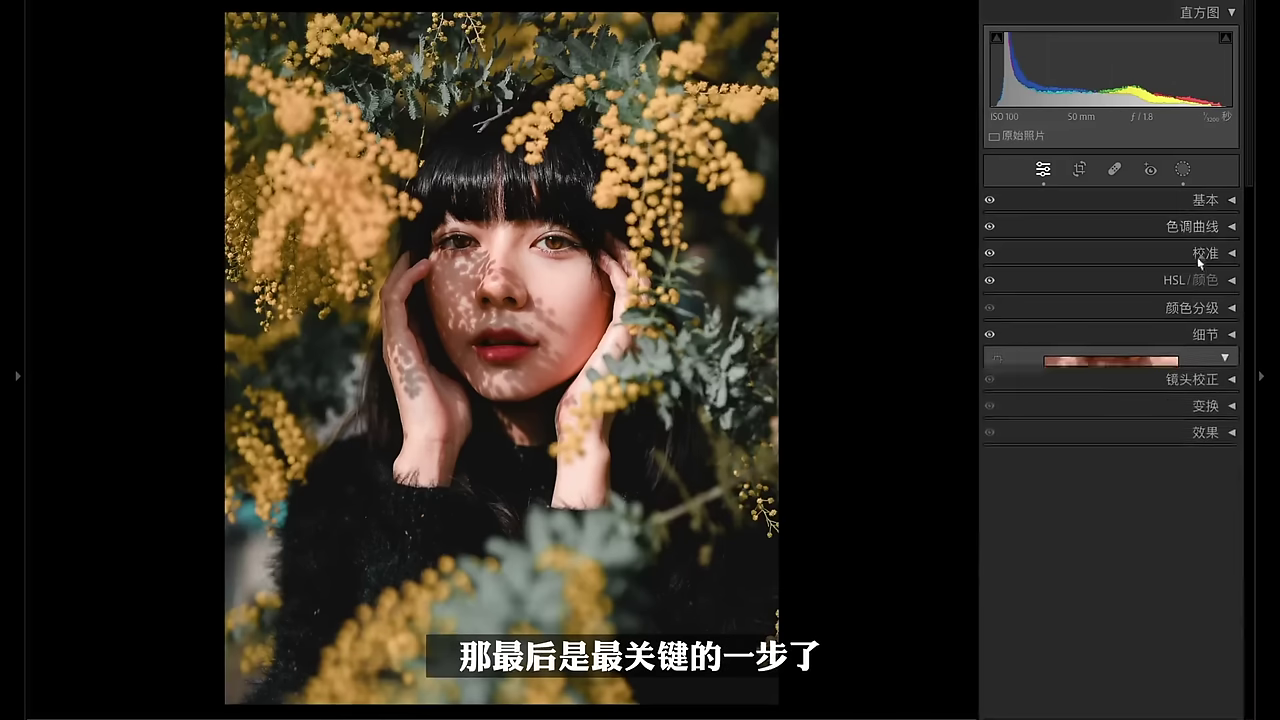
left_click(1190, 307)
left_click(1112, 331)
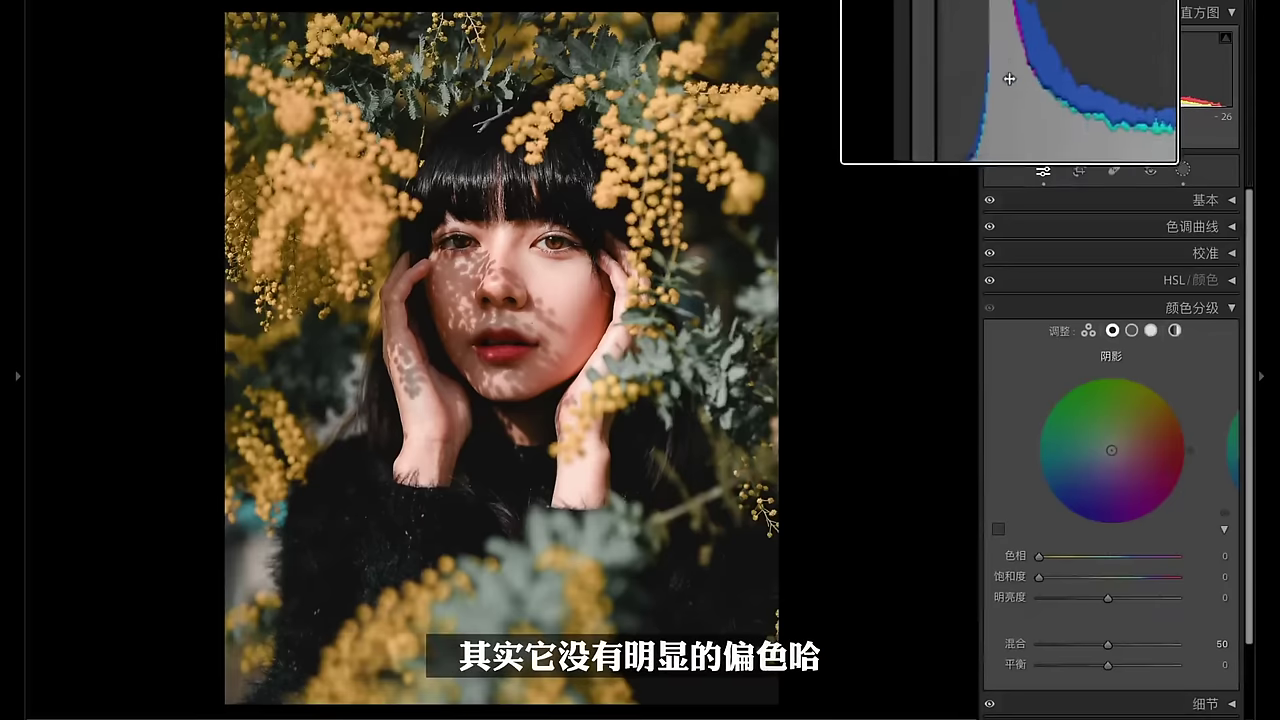
left_click(1070, 579)
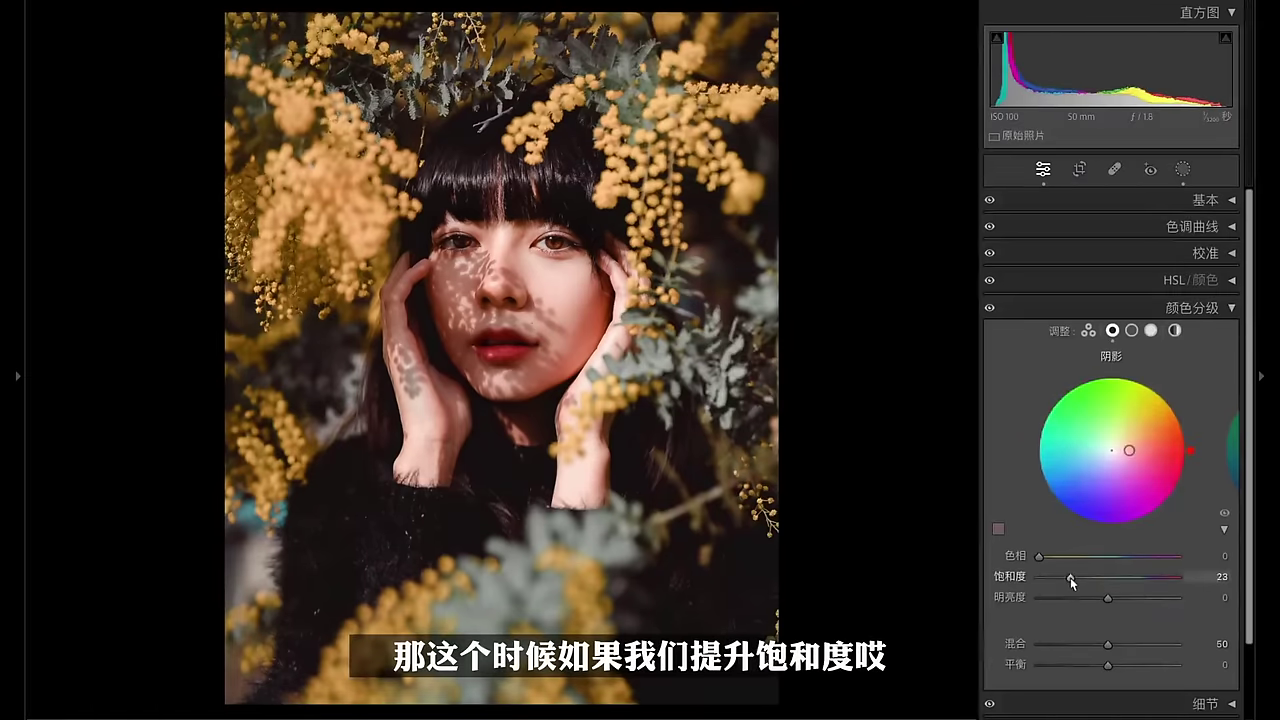
left_click_drag(1073, 583, 1077, 583)
right_click(1004, 64)
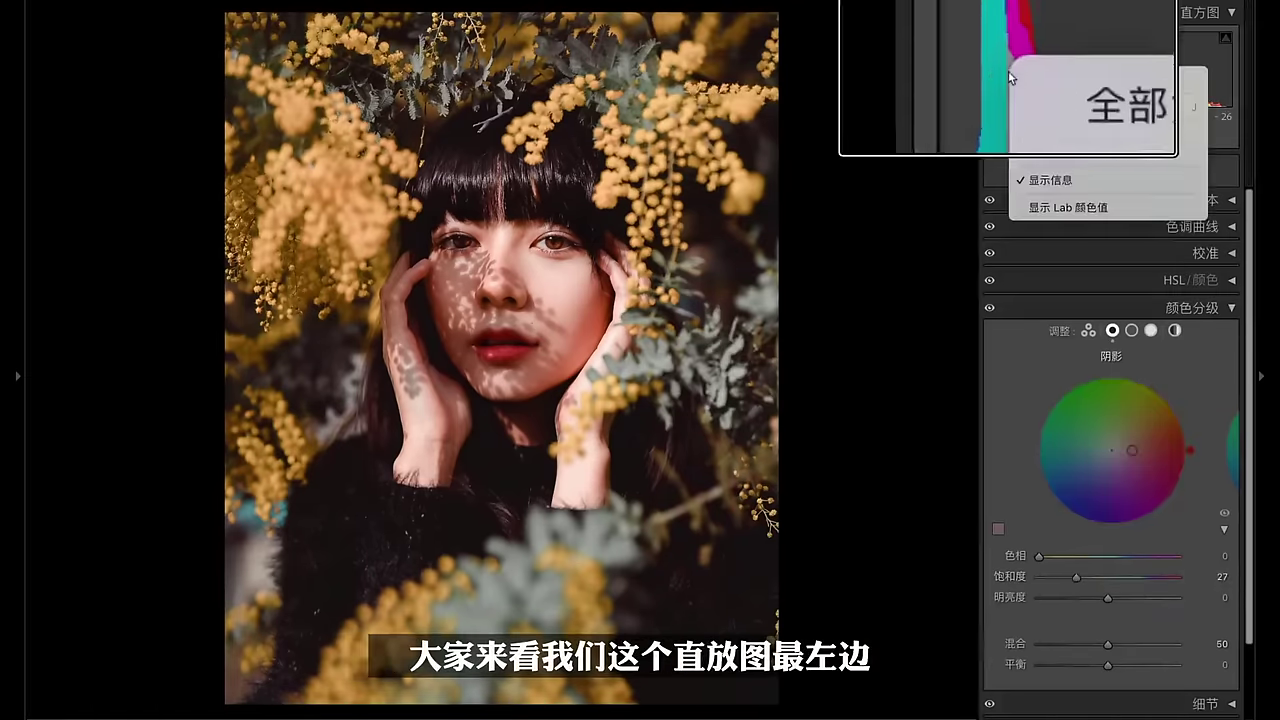
left_click(1004, 66)
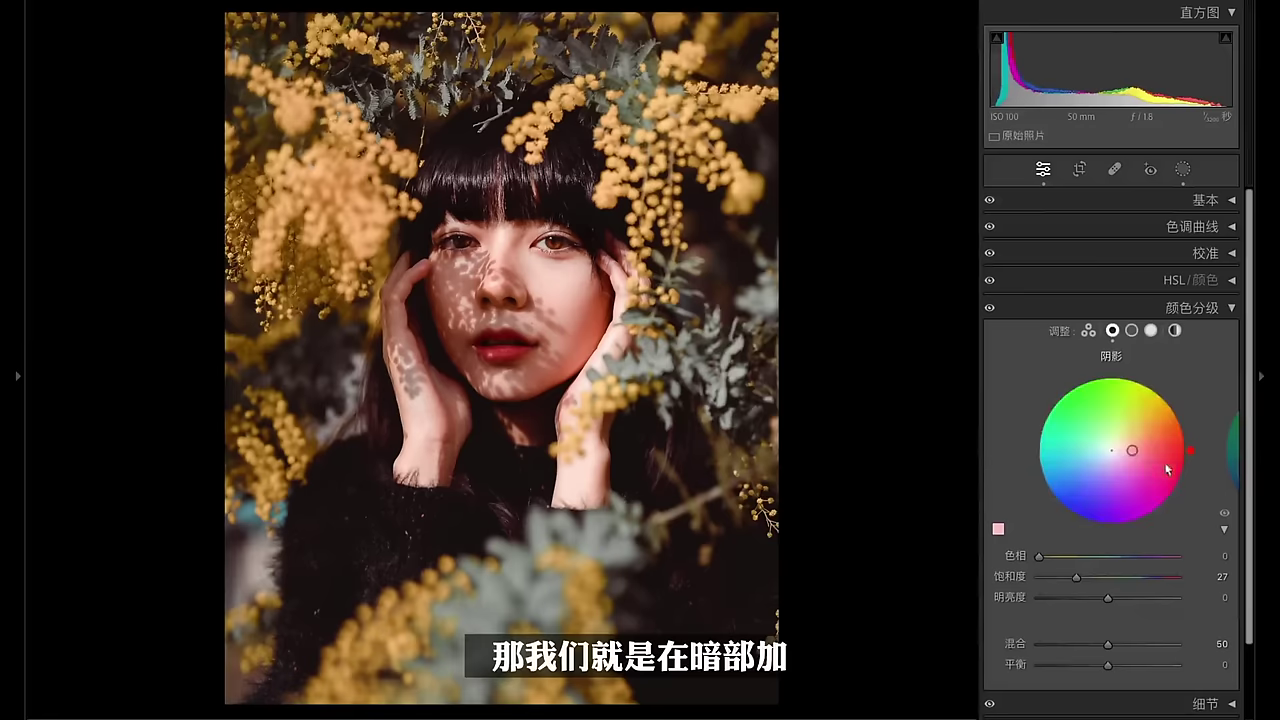
Set the shadow tint to hue 218 and saturation 20, with blending 100 and balance +52.
left_click_drag(1192, 452, 1055, 394)
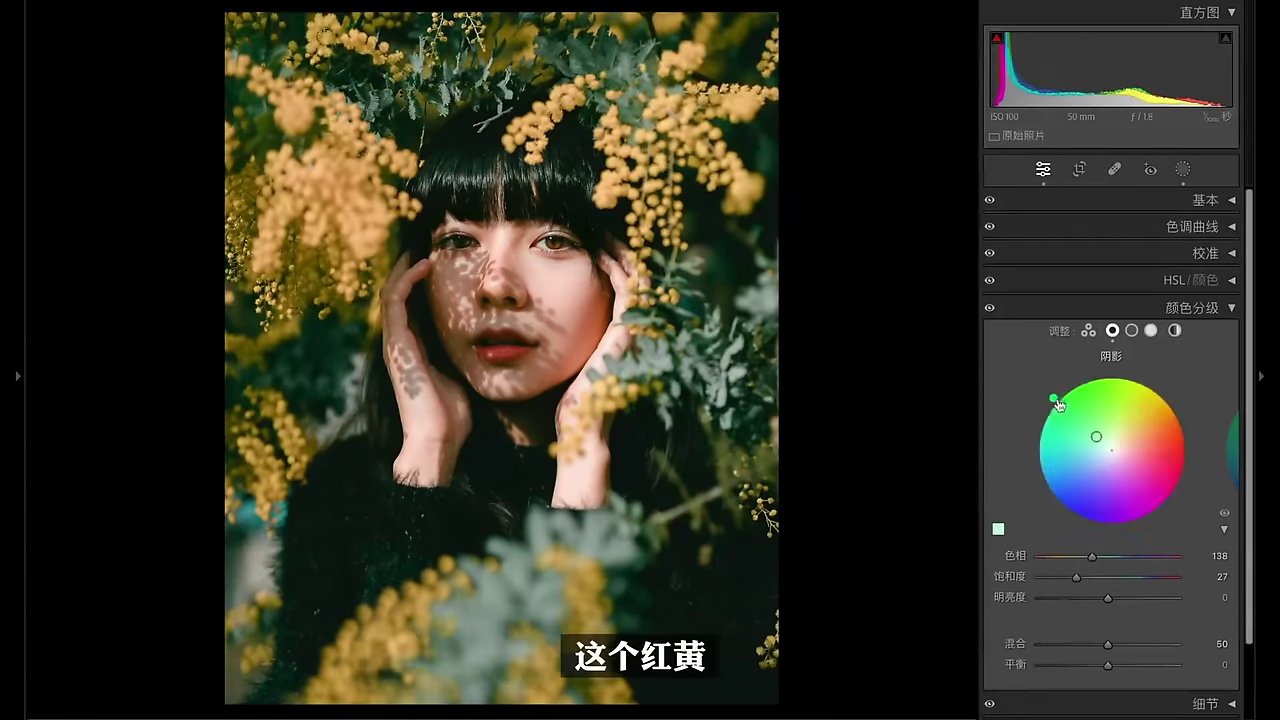
left_click_drag(1058, 404, 1050, 497)
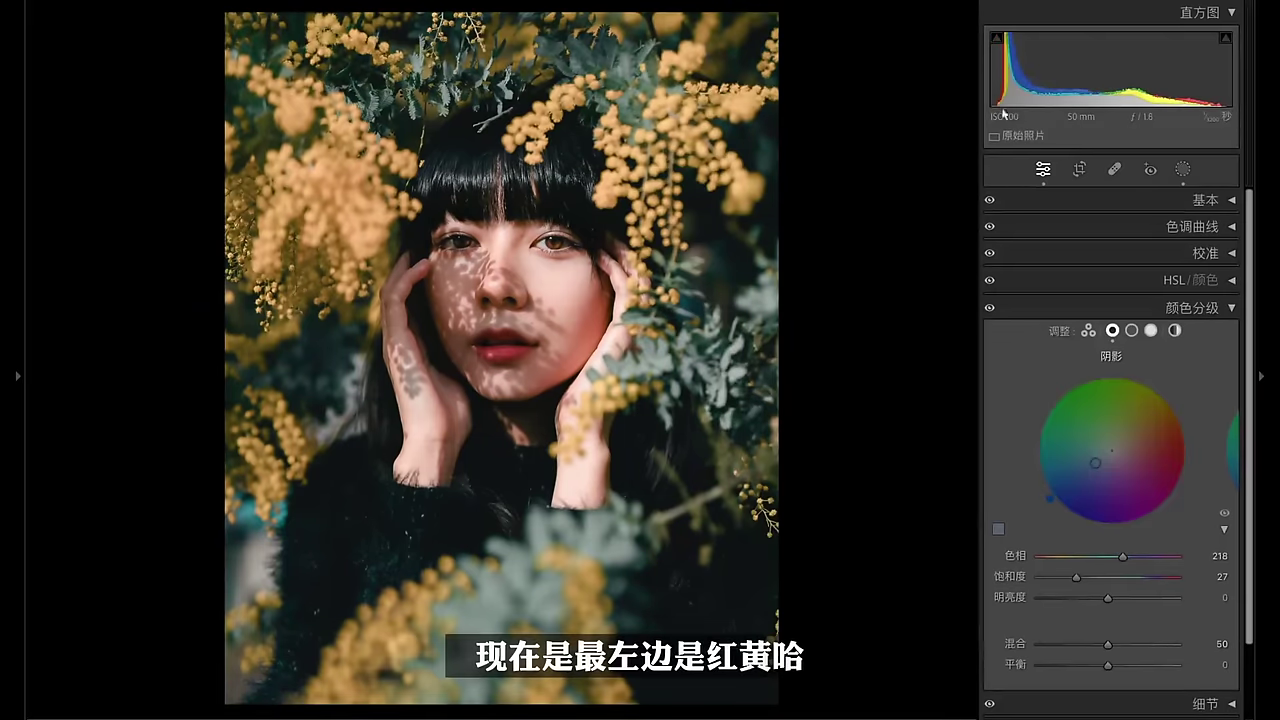
left_click_drag(1076, 577, 1066, 577)
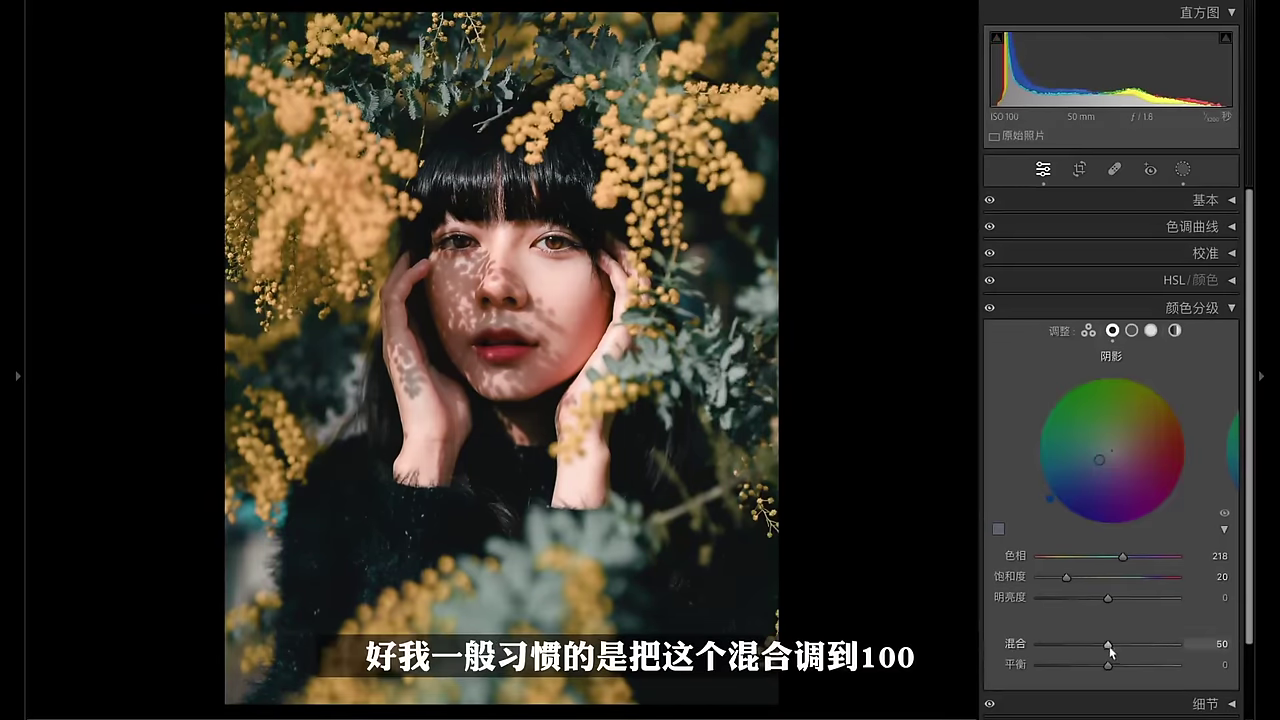
left_click_drag(1108, 644, 1229, 658)
left_click_drag(1108, 665, 1148, 673)
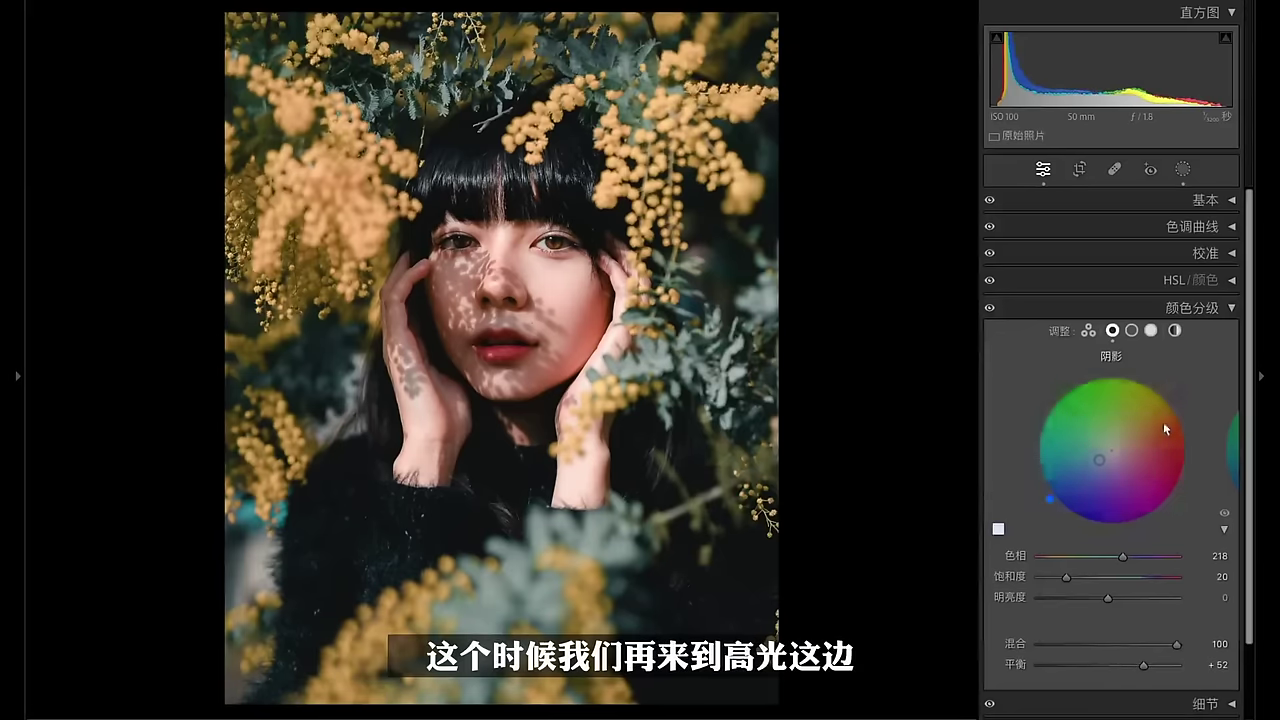
Tint the highlights yellow-green at hue 54 and saturation 5 in colour grading, and add a slight tint to the midtones.
left_click(1151, 331)
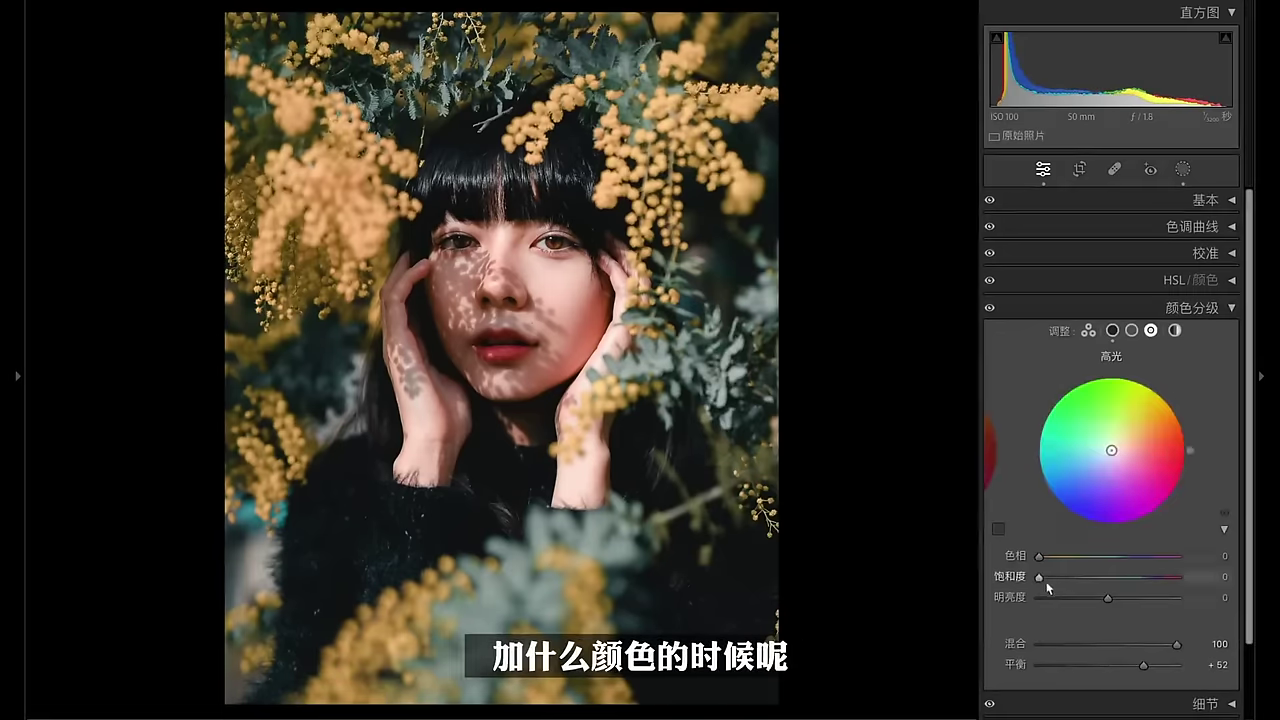
mouse_move(1040, 577)
left_mouse_down()
mouse_move(1072, 562)
mouse_move(1100, 582)
mouse_move(1175, 585)
mouse_move(1060, 588)
left_mouse_up()
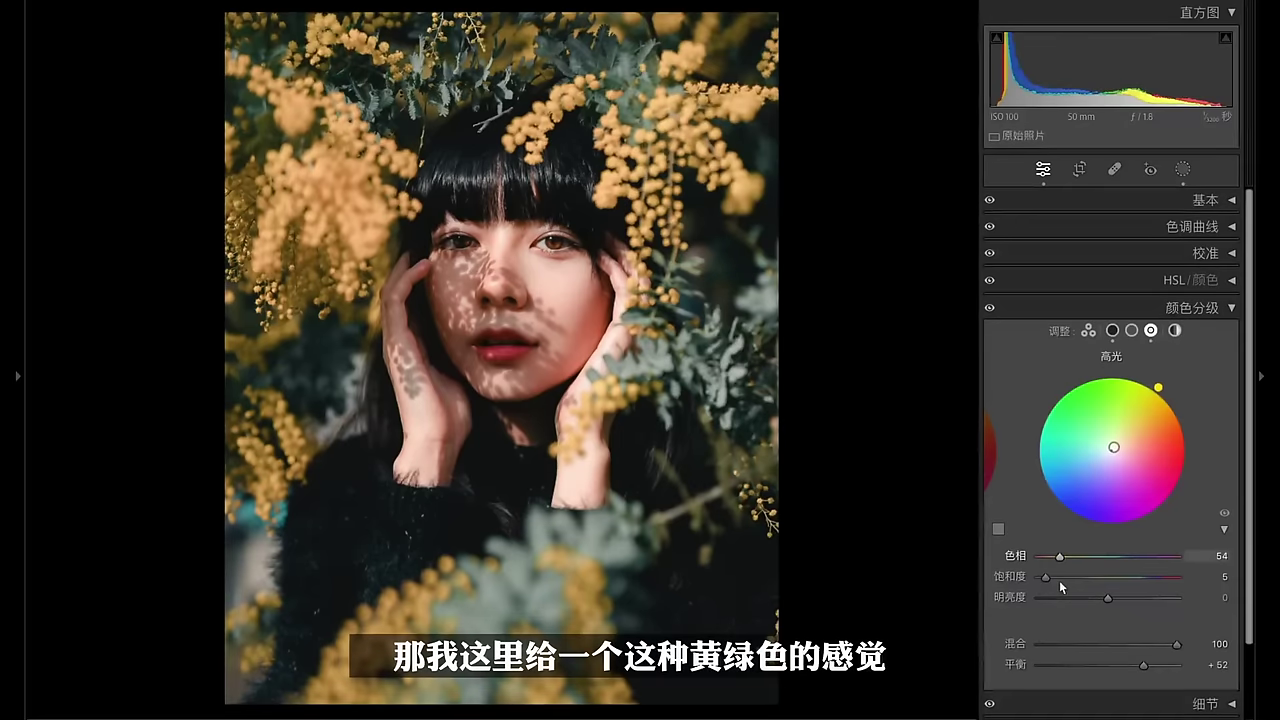
left_click(1131, 330)
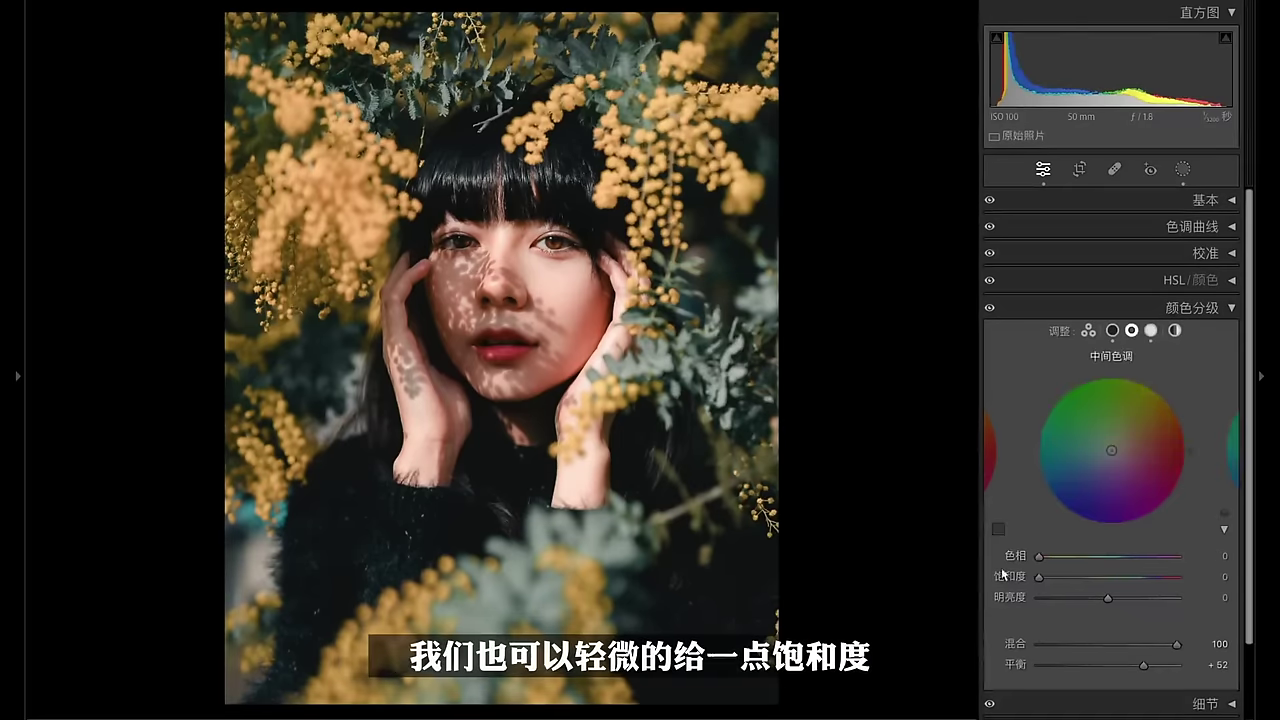
mouse_move(1039, 577)
left_mouse_down()
mouse_move(1053, 583)
mouse_move(1029, 574)
left_mouse_up()
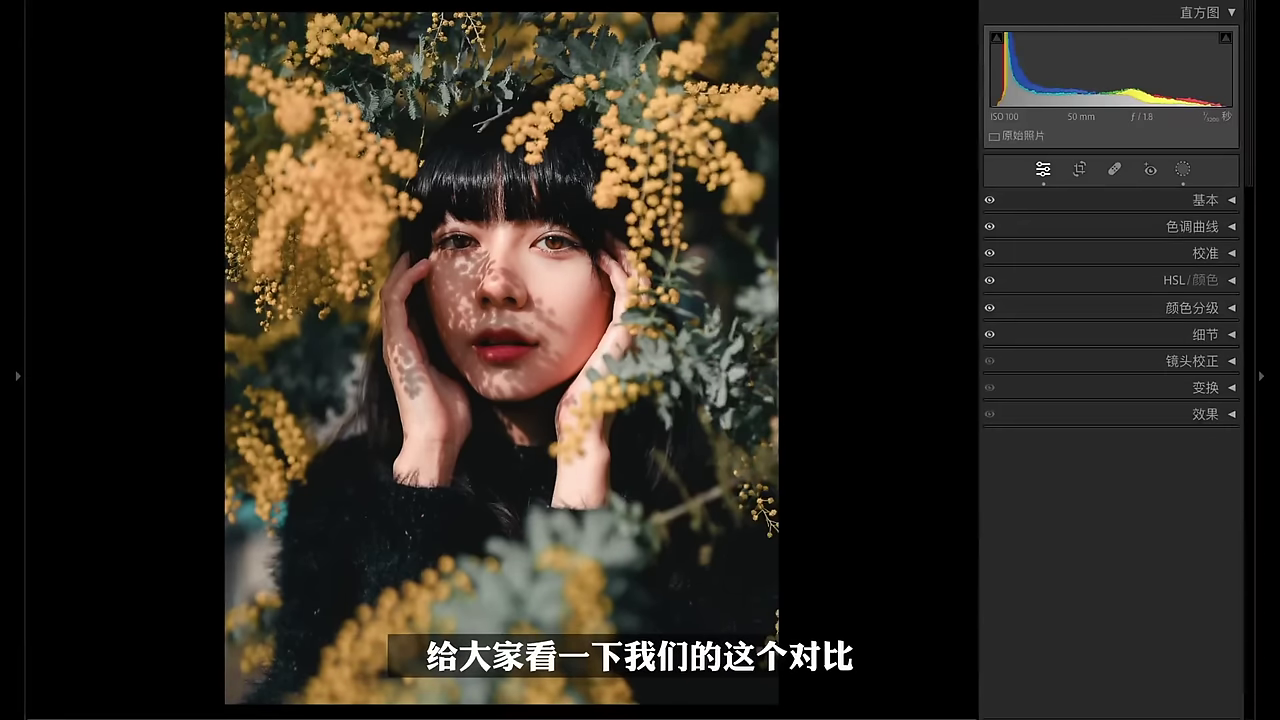
Compare the graded photo side by side with the reference photo, and return to the single-photo view.
key("shift+r")
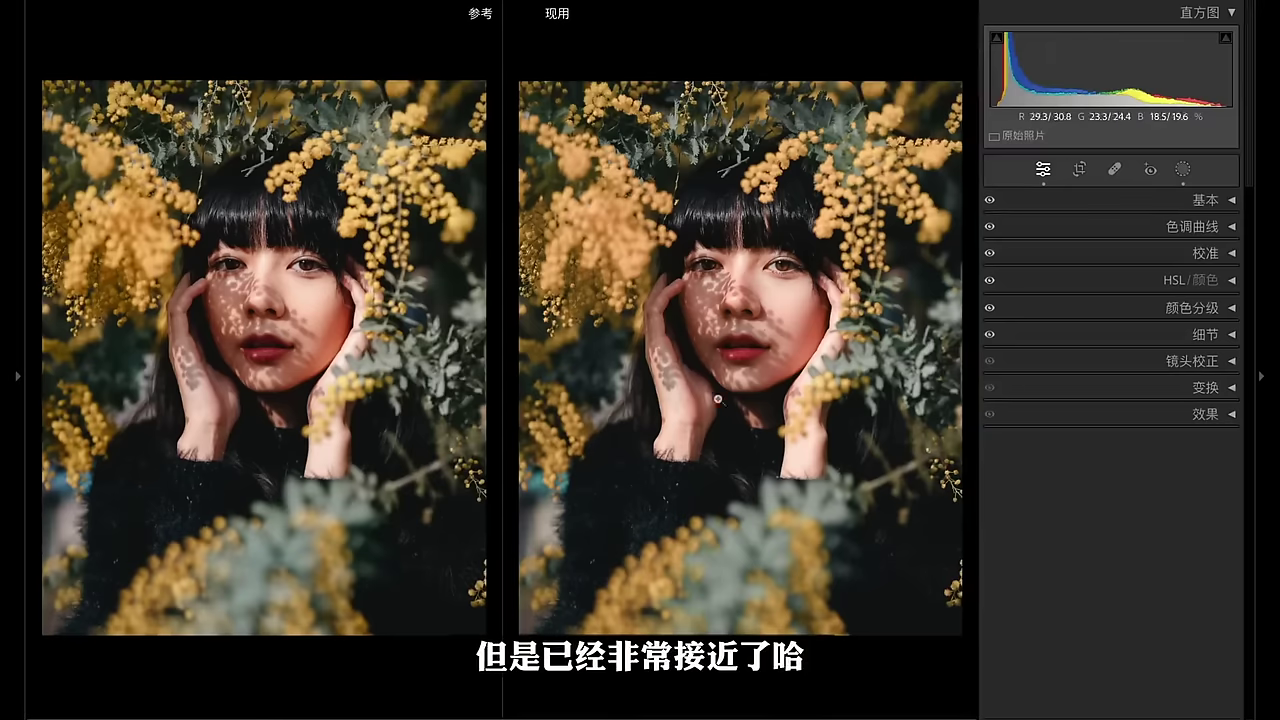
key("d")
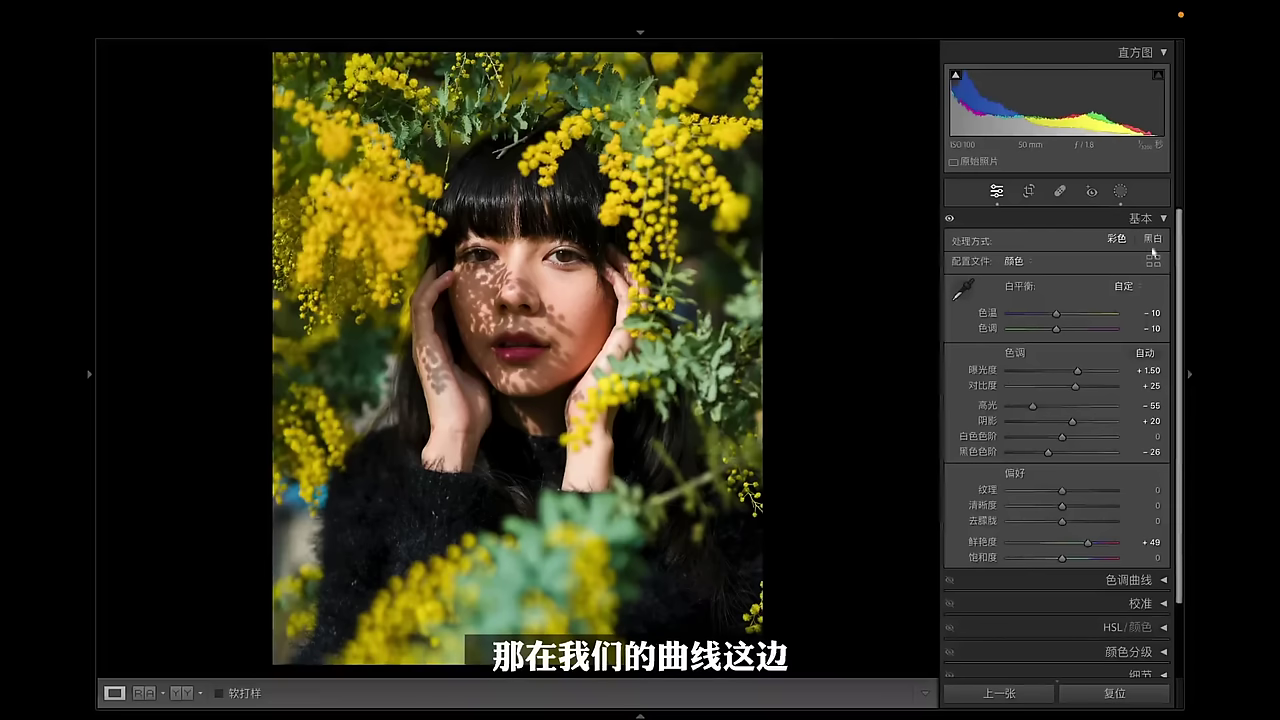
Switch the tone curve, calibration and HSL adjustments back on one after another, reviewing the point curve and each effect on the photo.
left_click(1140, 218)
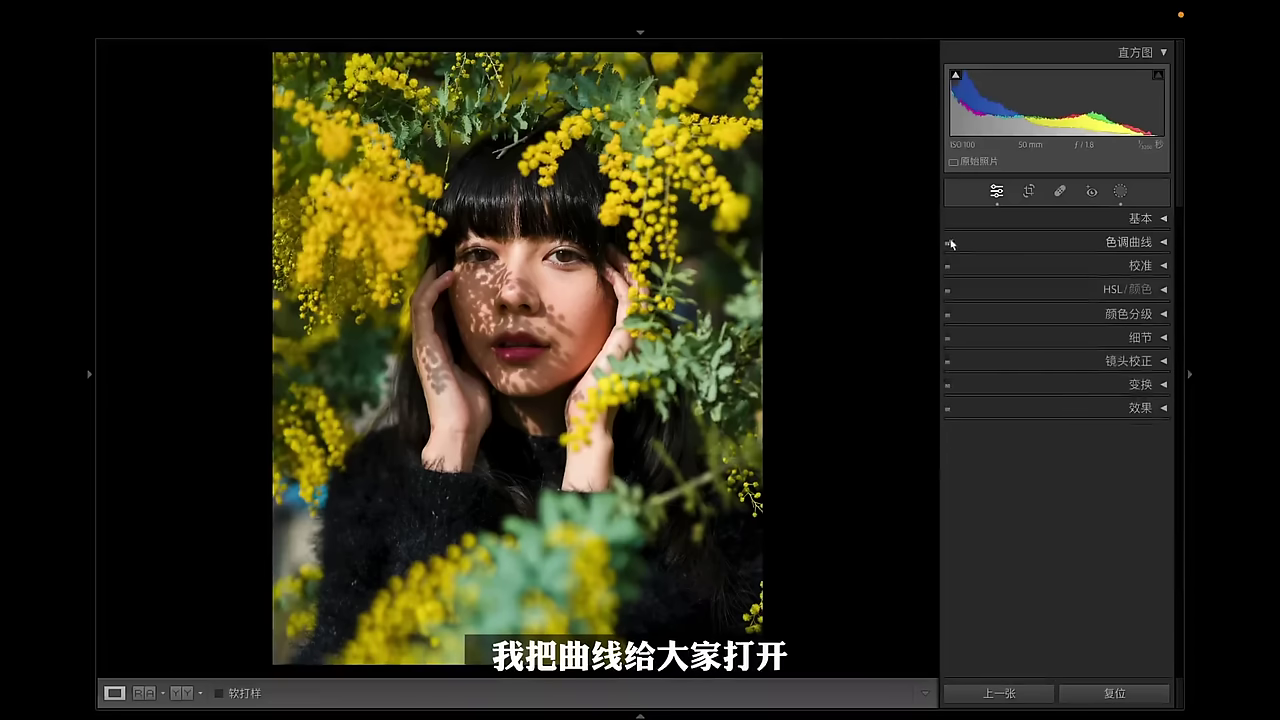
left_click(989, 241)
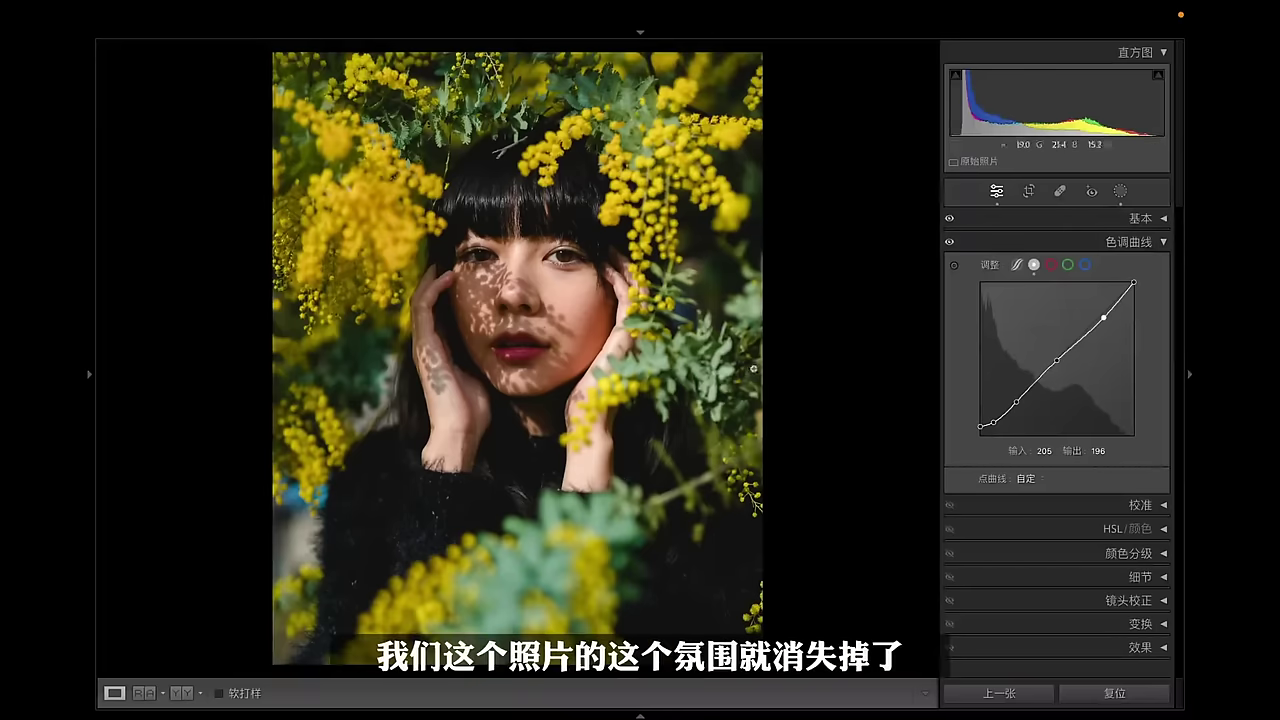
left_click(1077, 248)
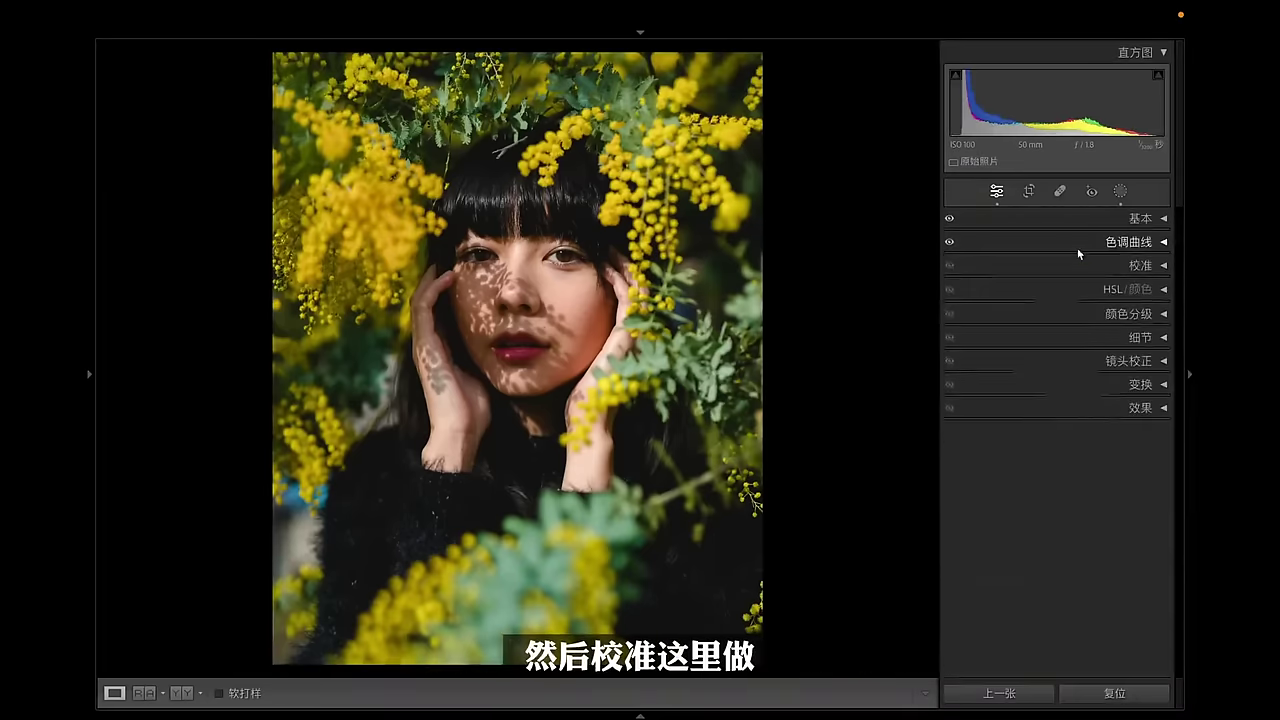
left_click(947, 264)
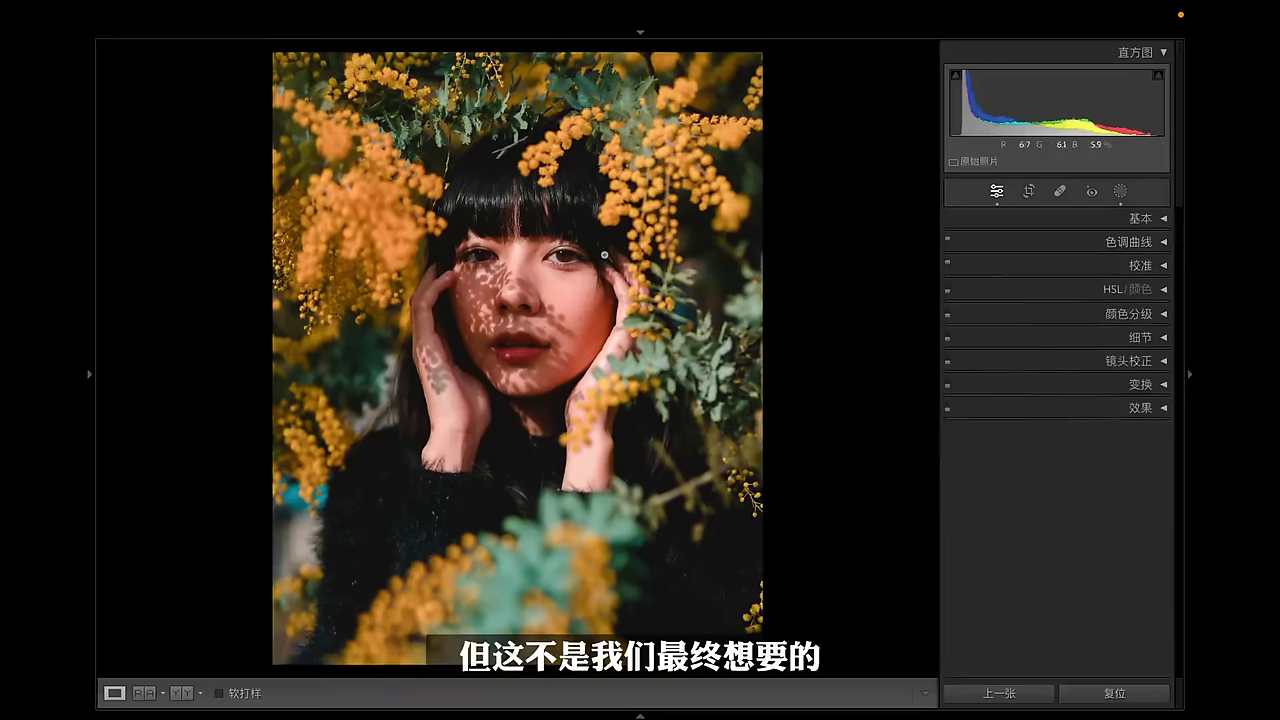
left_click(948, 288)
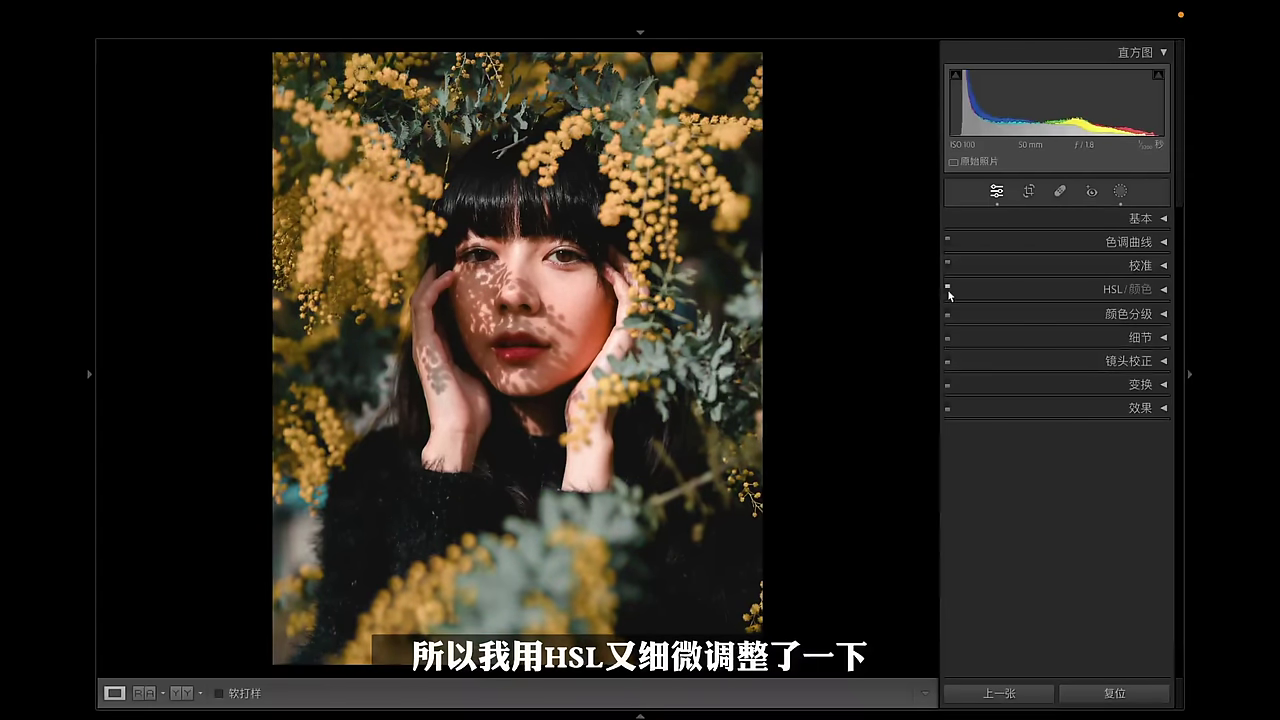
Switch the face, eye and hair masks back on, and return to the global adjustments.
left_click(1091, 196)
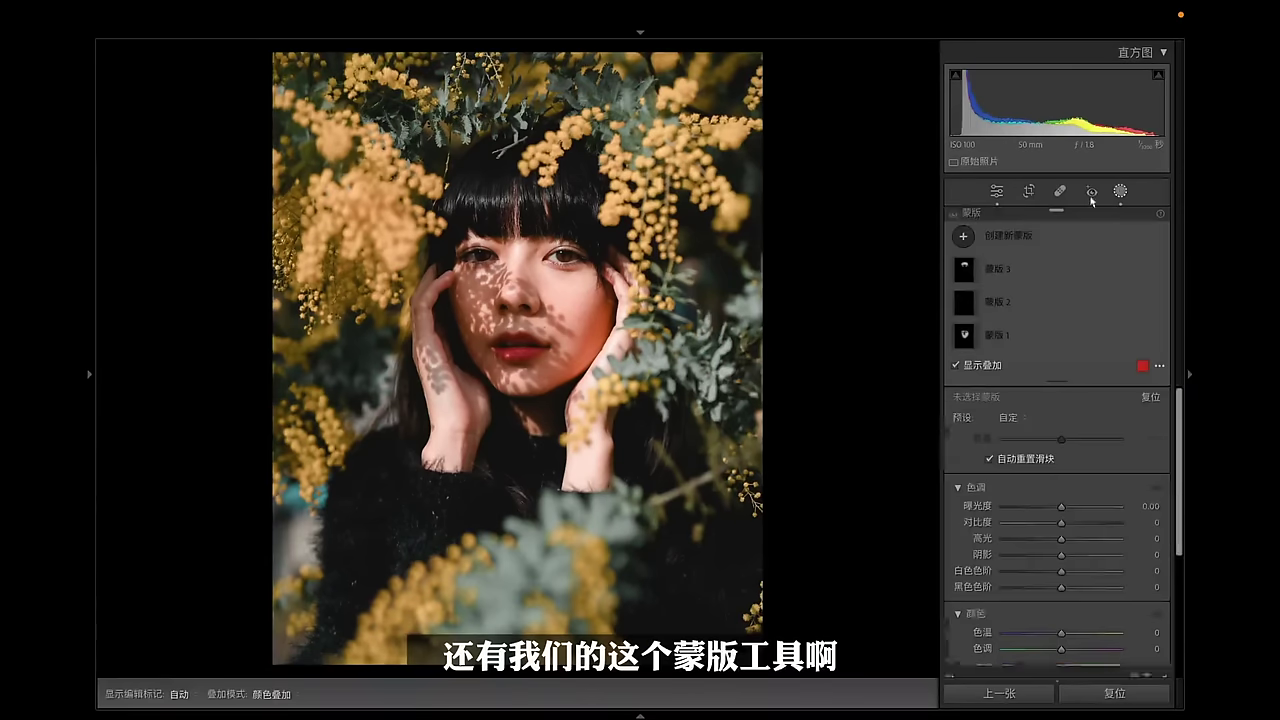
key("alt")
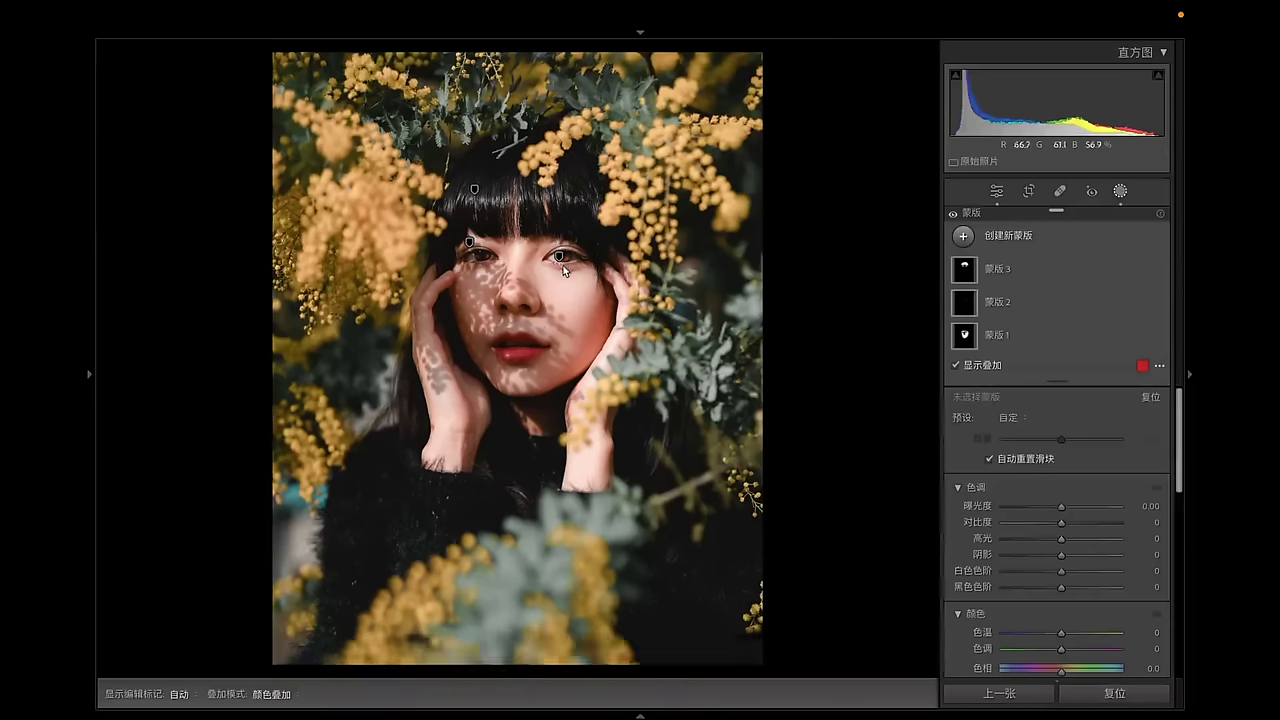
left_click(1120, 191)
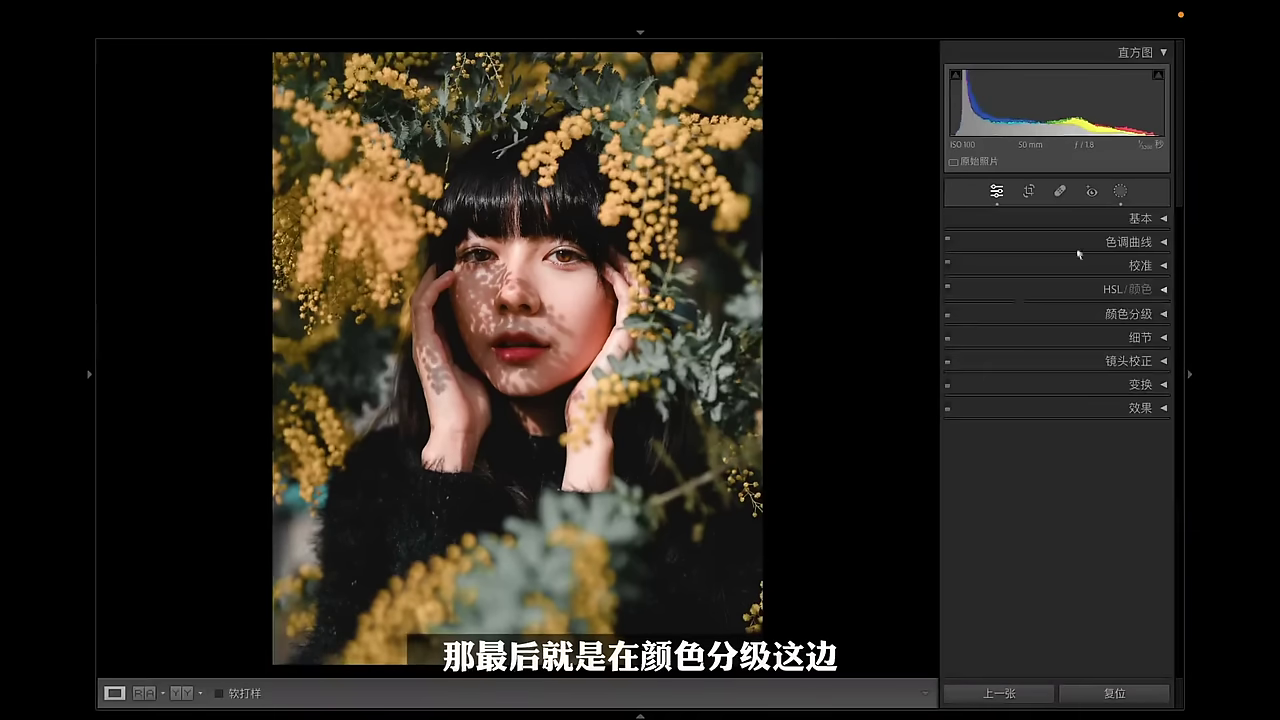
Switch the colour grading and detail sharpening adjustments back on to review their effect on the photo.
left_click(948, 314)
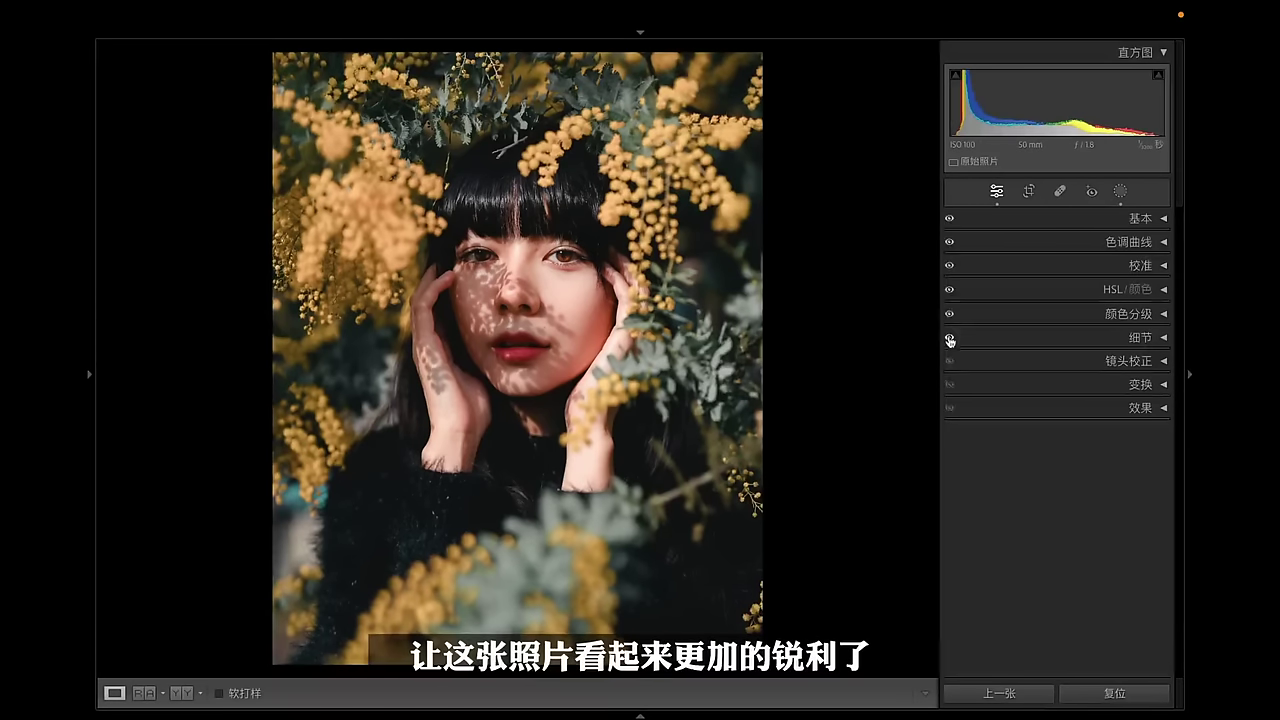
left_click(949, 341)
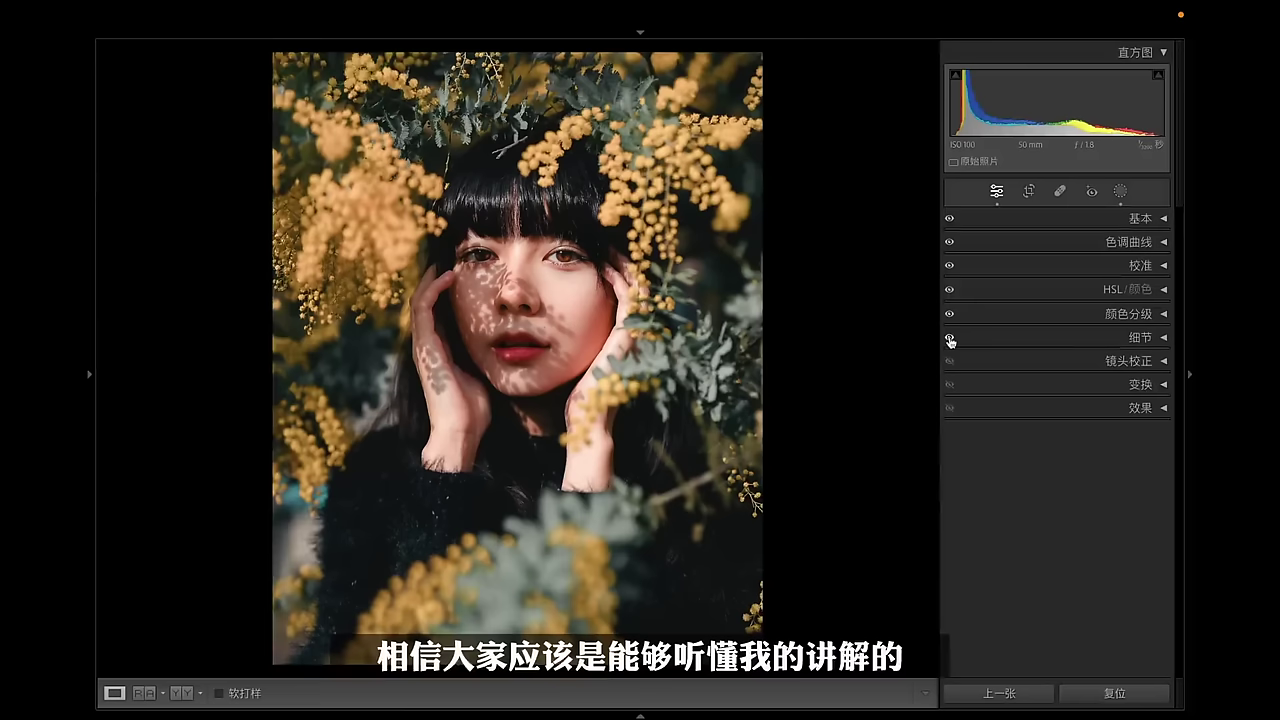